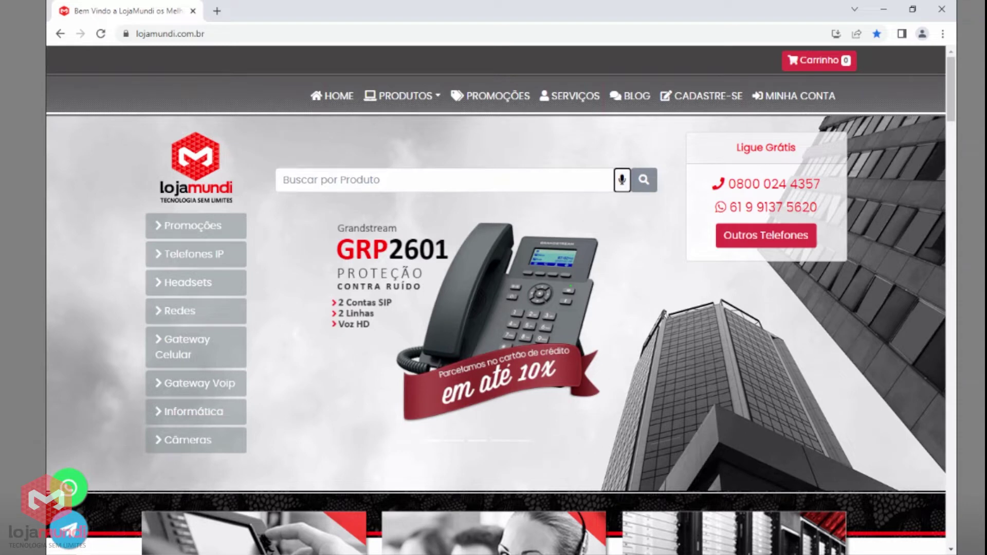
Search the Lojamundi site for 'ucm' and open the UCM6301 Grandstream 1FXO 1FXS product page.
{"action": "left_click", "coordinate": [291, 177]}
{"action": "type", "text": "ucm"}
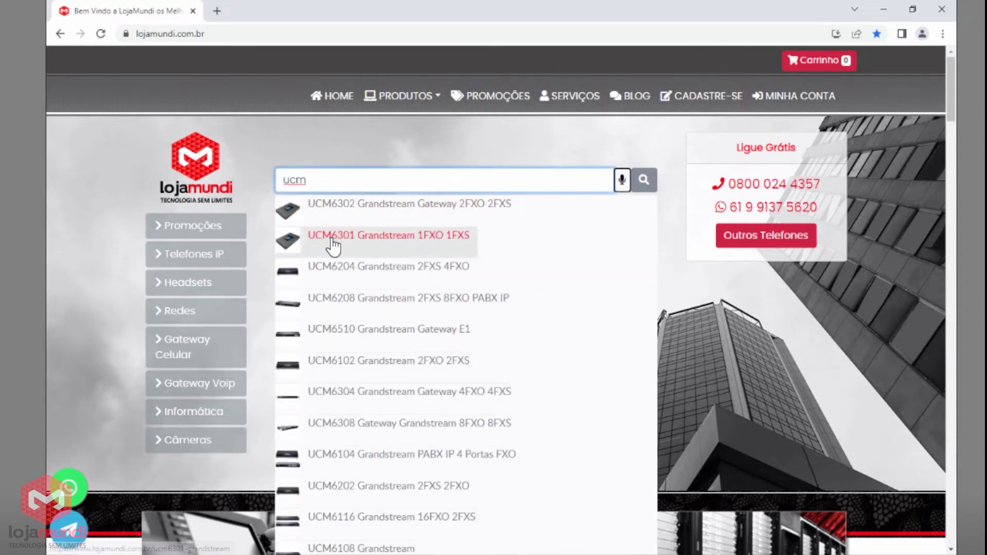
{"action": "left_click", "coordinate": [330, 247]}
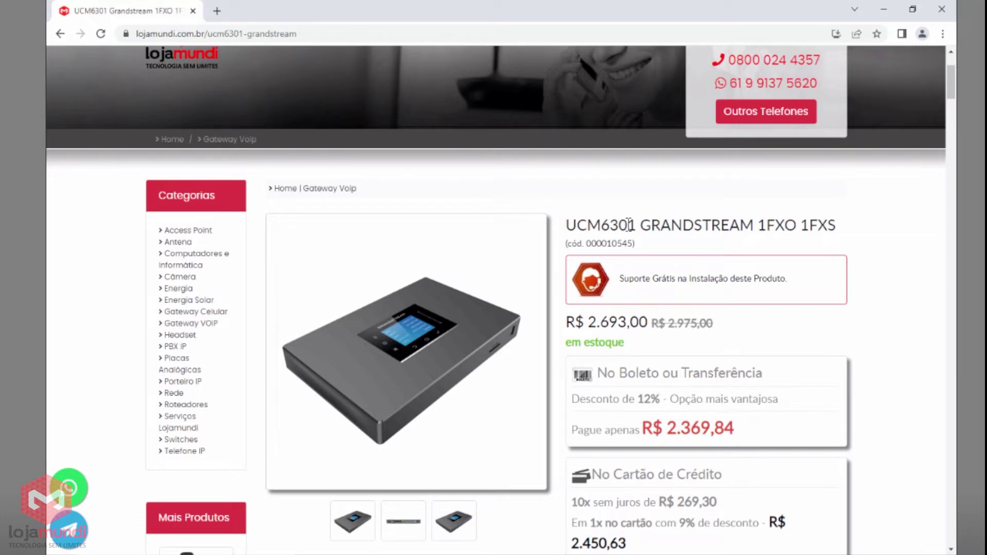
{"action": "left_click_drag", "start_coordinate": [619, 225], "coordinate": [637, 225]}
{"action": "left_click_drag", "start_coordinate": [758, 225], "coordinate": [796, 225]}
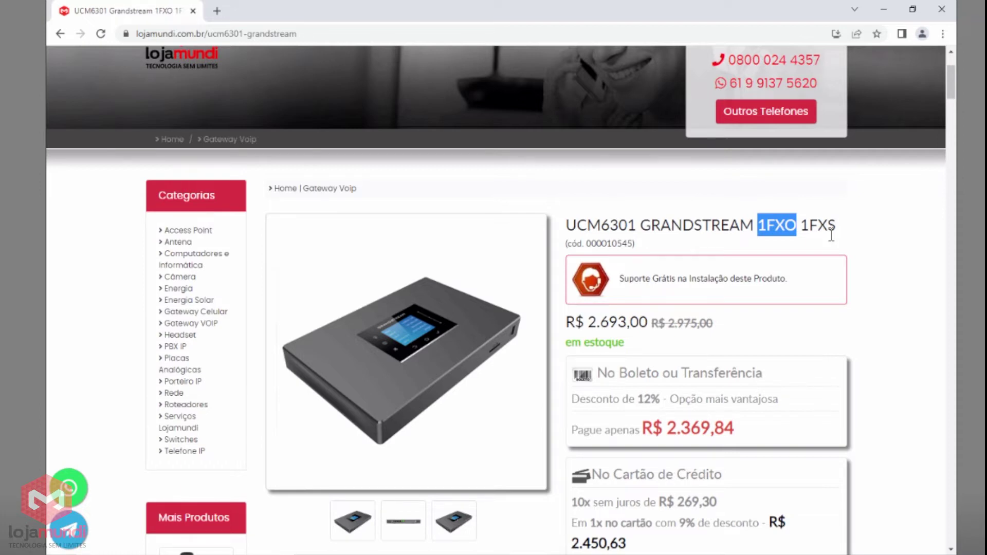
{"action": "scroll", "coordinate": [831, 235], "scroll_direction": "up", "scroll_amount": 3}
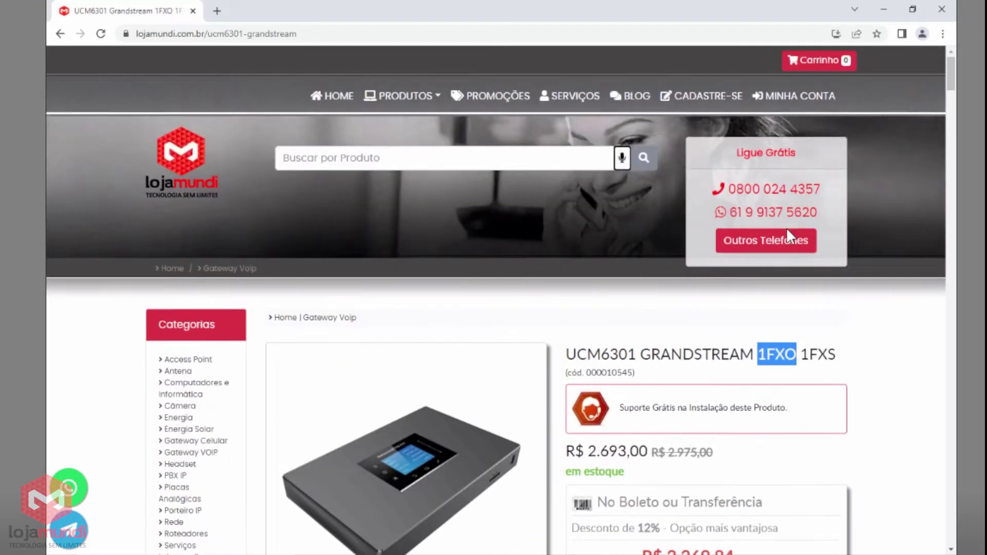
{"action": "left_click", "coordinate": [500, 154]}
{"action": "type", "text": "ucm"}
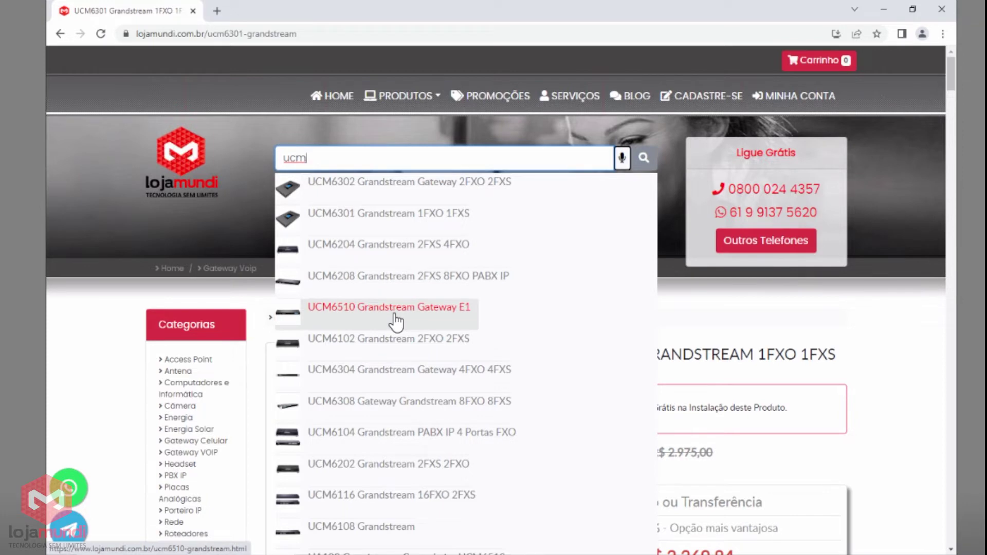
{"action": "left_click", "coordinate": [656, 330]}
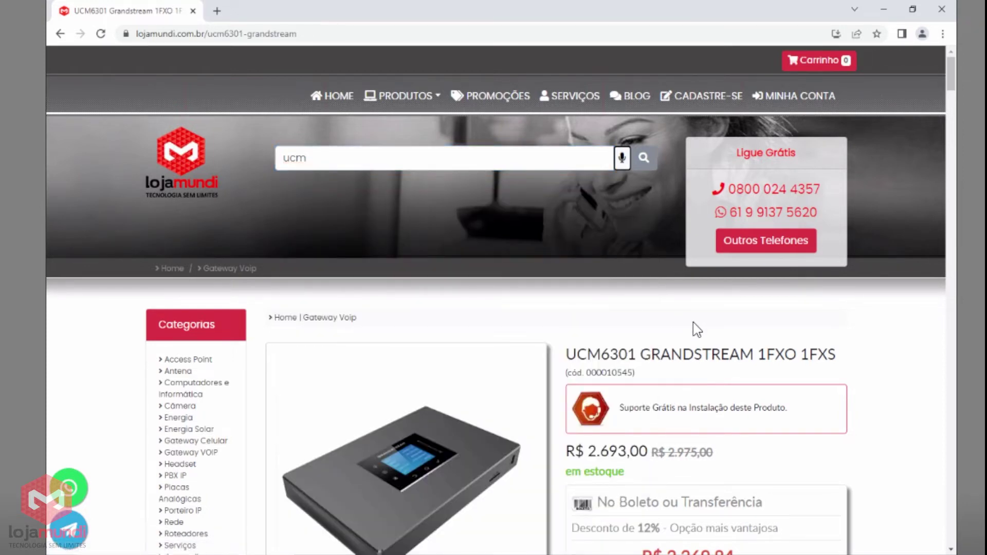
{"action": "scroll", "coordinate": [697, 329], "scroll_direction": "down", "scroll_amount": 1}
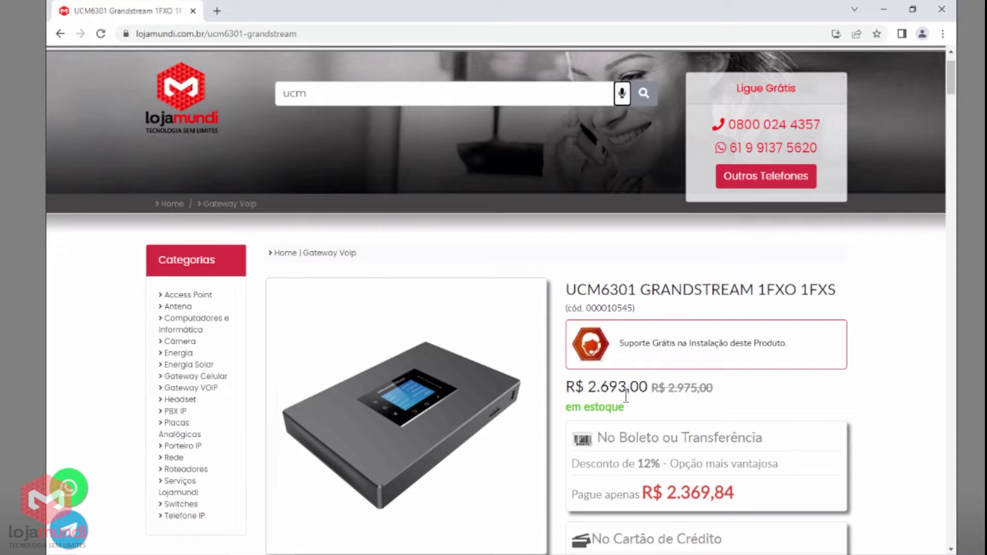
Scroll through the UCM6301 description, features and specifications, highlighting the provisioning protocol row.
{"action": "scroll", "coordinate": [626, 395], "scroll_direction": "down", "scroll_amount": 10}
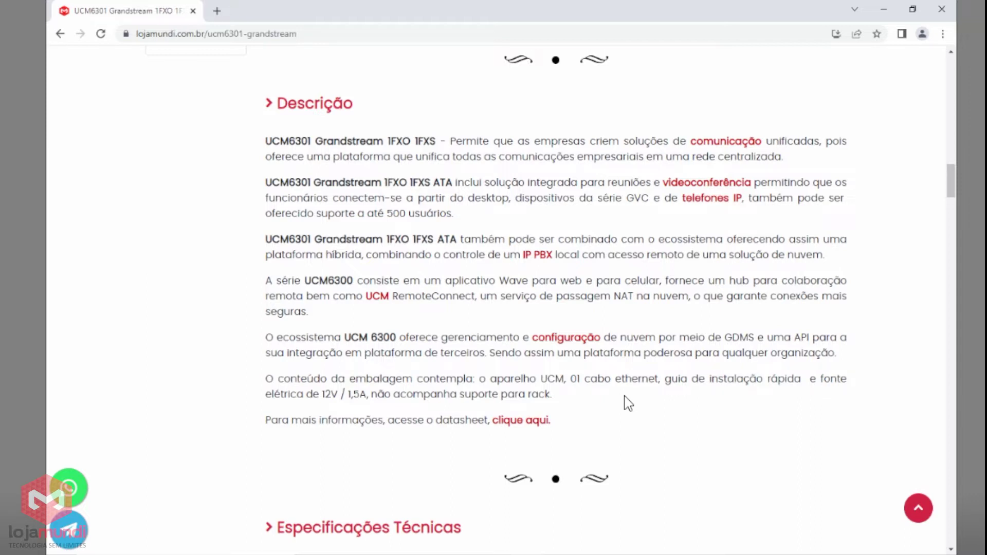
{"action": "scroll", "coordinate": [625, 403], "scroll_direction": "down", "scroll_amount": 15}
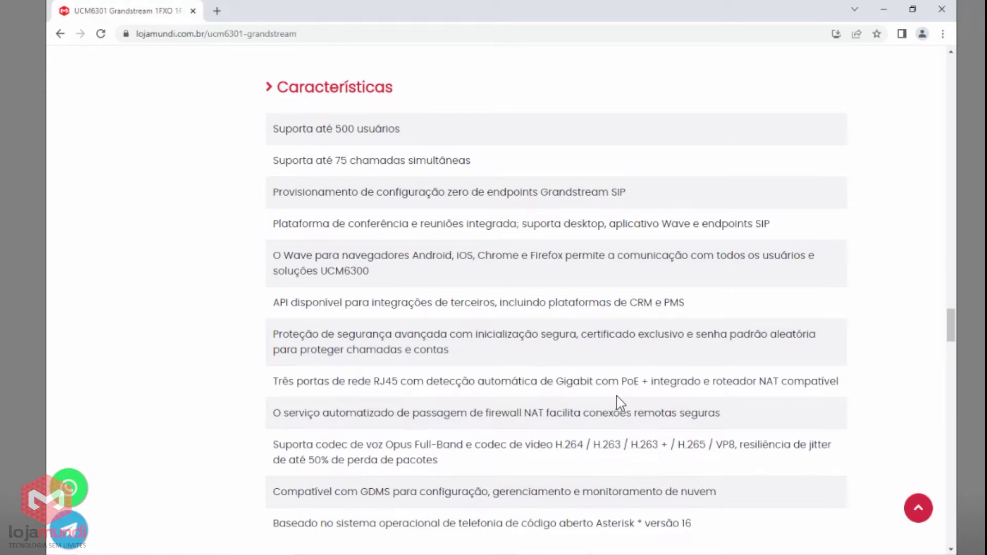
{"action": "scroll", "coordinate": [620, 403], "scroll_direction": "up", "scroll_amount": 10}
{"action": "left_click_drag", "start_coordinate": [273, 274], "coordinate": [353, 274]}
{"action": "left_click", "coordinate": [373, 319]}
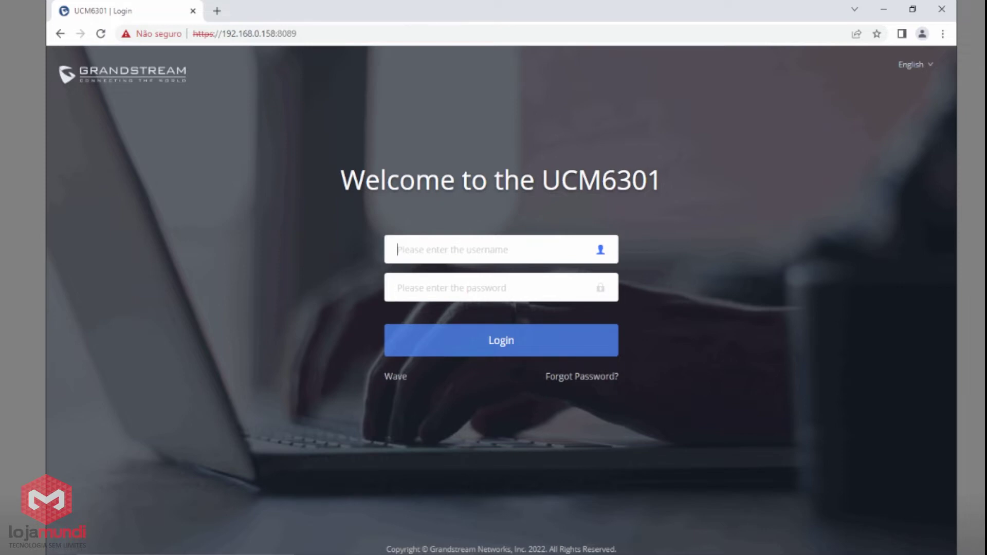
Log in to the UCM6301 with the administrator username and the account password.
{"action": "type", "text": "admin"}
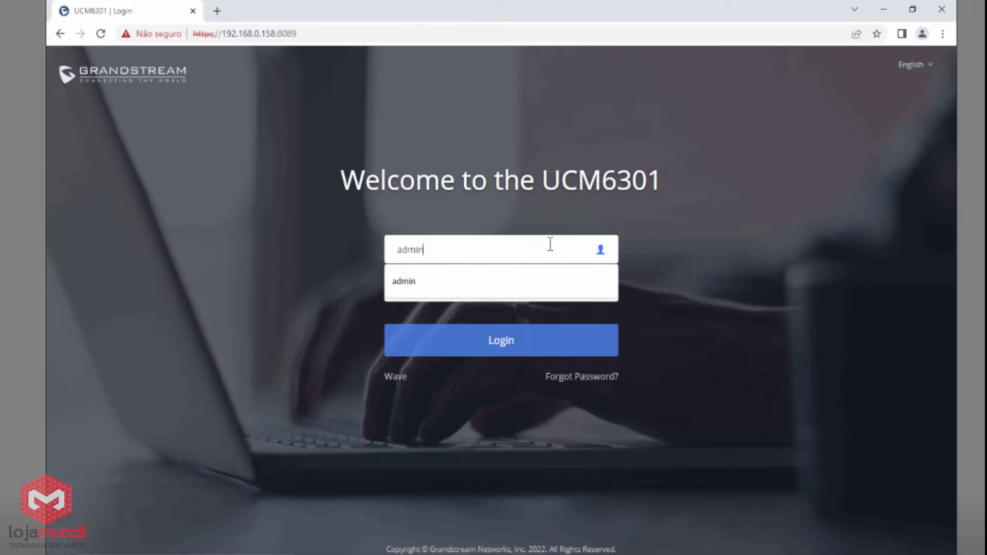
{"action": "key", "text": "Tab"}
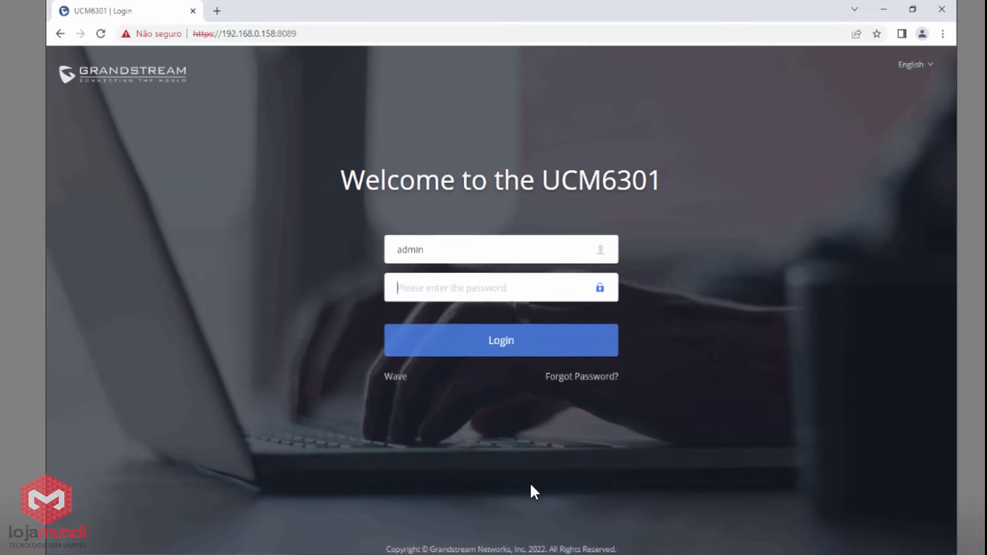
{"action": "key", "text": "ctrl+v"}
{"action": "left_click", "coordinate": [489, 348]}
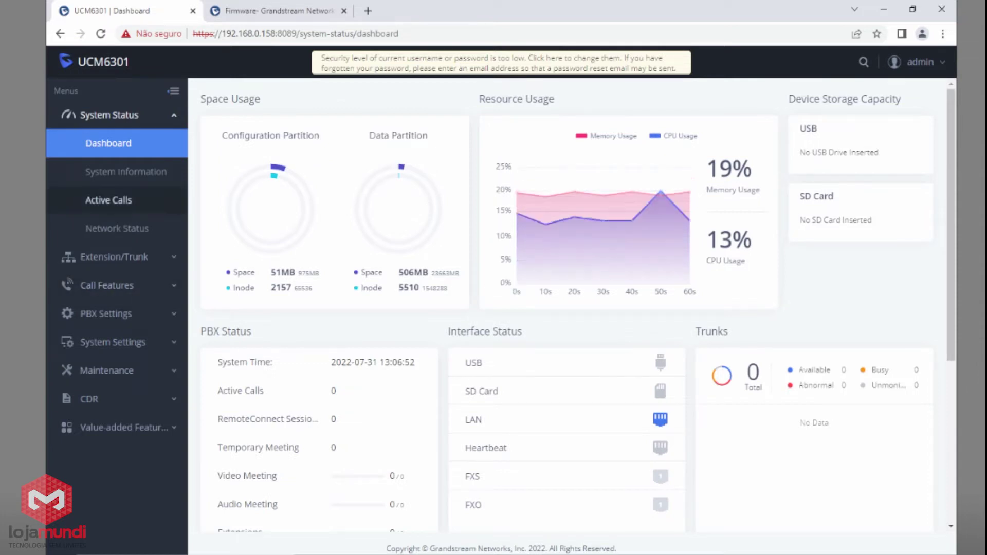
Confirm program version 1.0.7.12 under System Information, then go to the Grandstream firmware tab.
{"action": "left_click", "coordinate": [126, 171]}
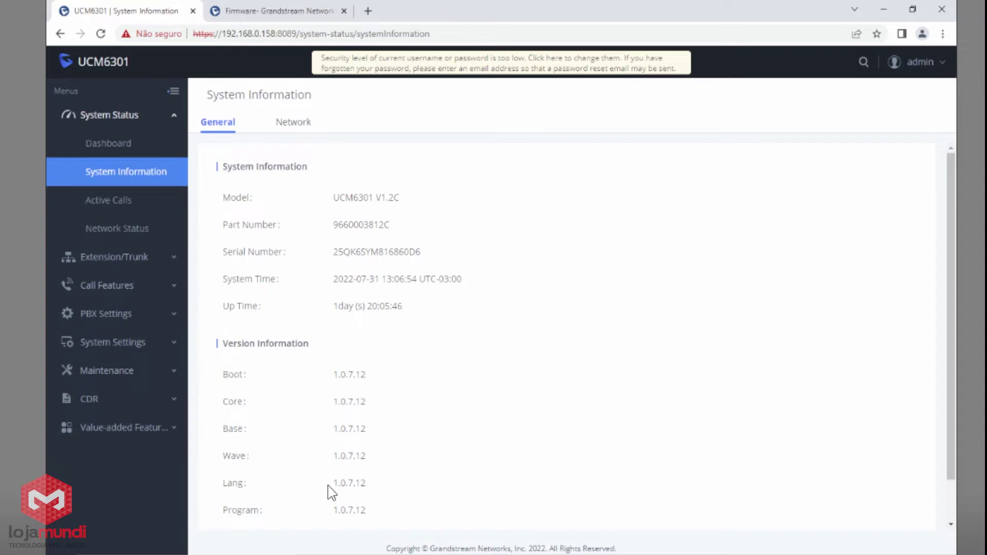
{"action": "left_click_drag", "start_coordinate": [332, 510], "coordinate": [374, 516]}
{"action": "left_click", "coordinate": [265, 15]}
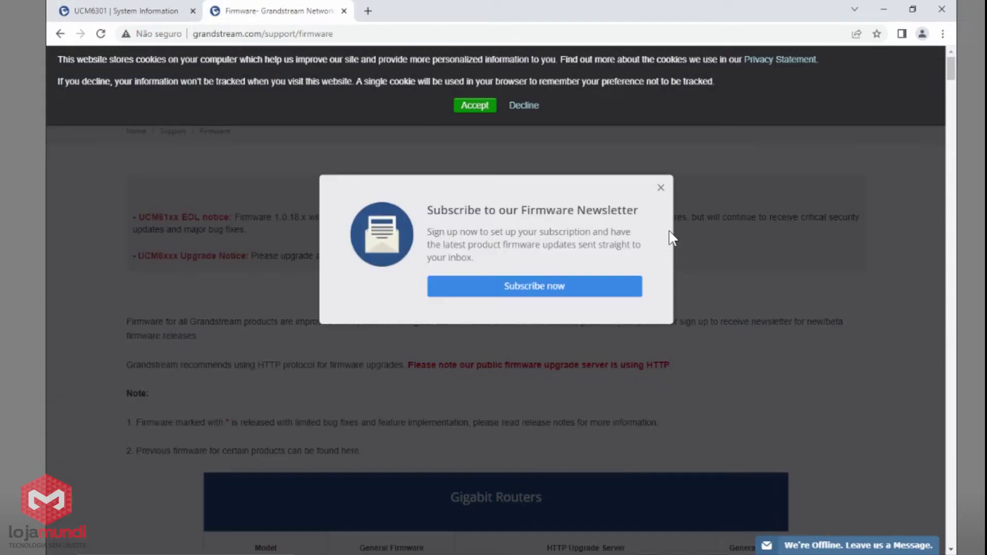
Dismiss the newsletter popup, find '6301' on the firmware page and open the 1.0.15.13 release.
{"action": "left_click", "coordinate": [661, 189]}
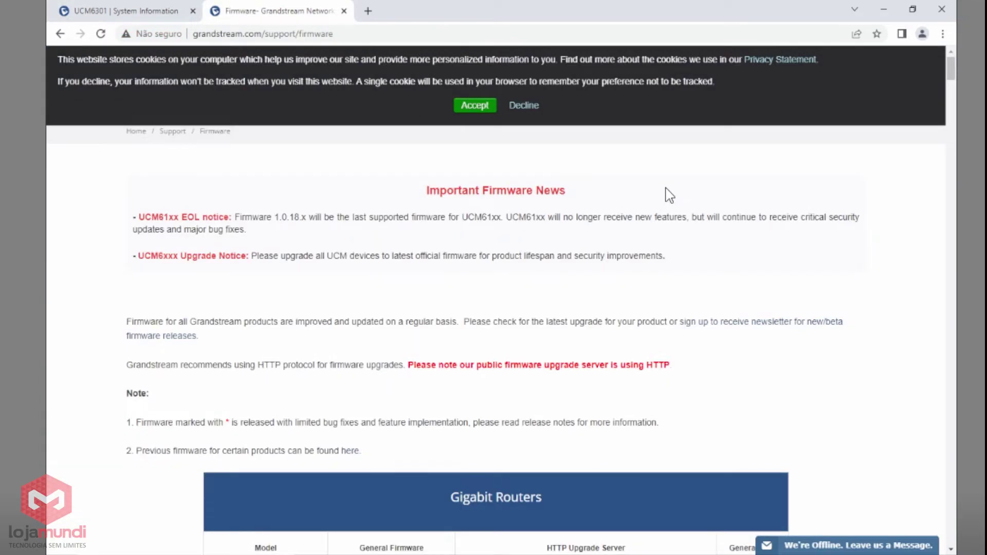
{"action": "key", "text": "ctrl+f"}
{"action": "type", "text": "63"}
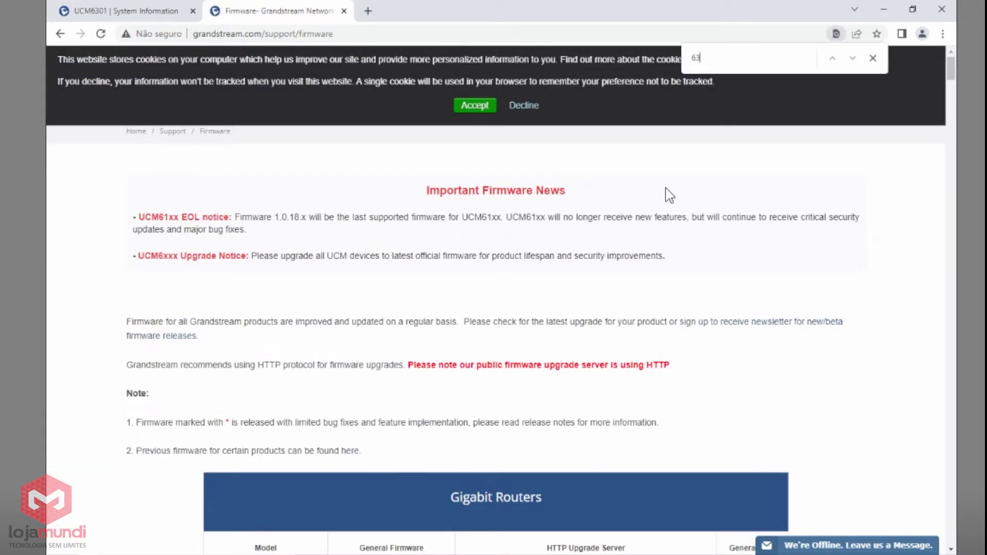
{"action": "type", "text": "01"}
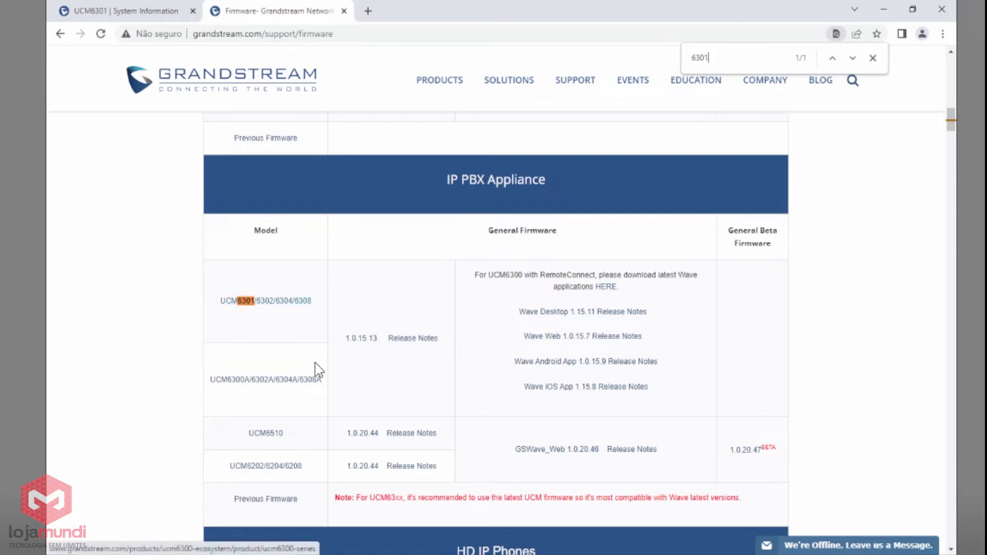
{"action": "left_click", "coordinate": [360, 339]}
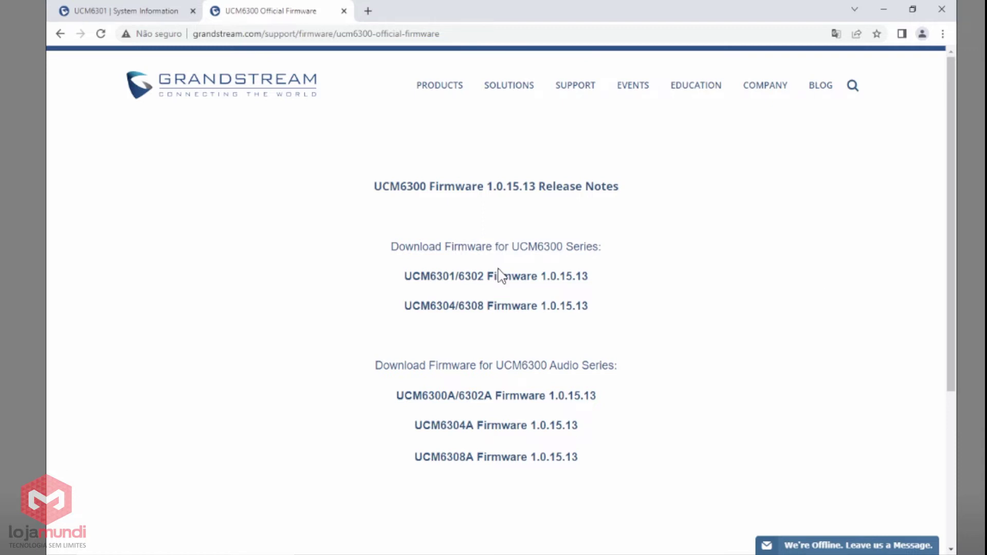
Download the UCM6301/6302 Firmware 1.0.15.13 package.
{"action": "left_click", "coordinate": [561, 281]}
Upload ucm6301_ucm6302fw.bin from the Release_UCM6301_6302_1.0.15.13 folder via Maintenance > Upgrade.
{"action": "left_click", "coordinate": [498, 278]}
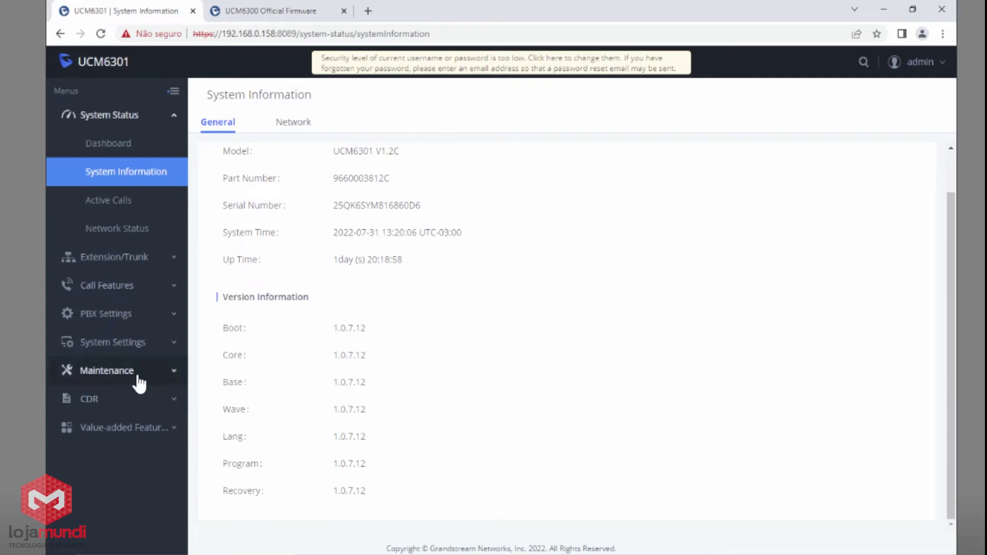
{"action": "left_click", "coordinate": [139, 383]}
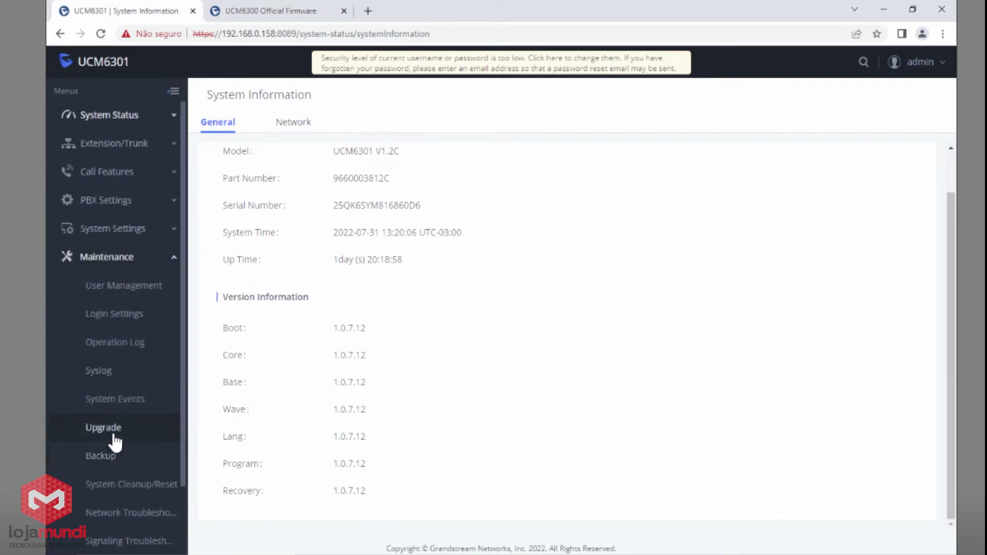
{"action": "left_click", "coordinate": [108, 429]}
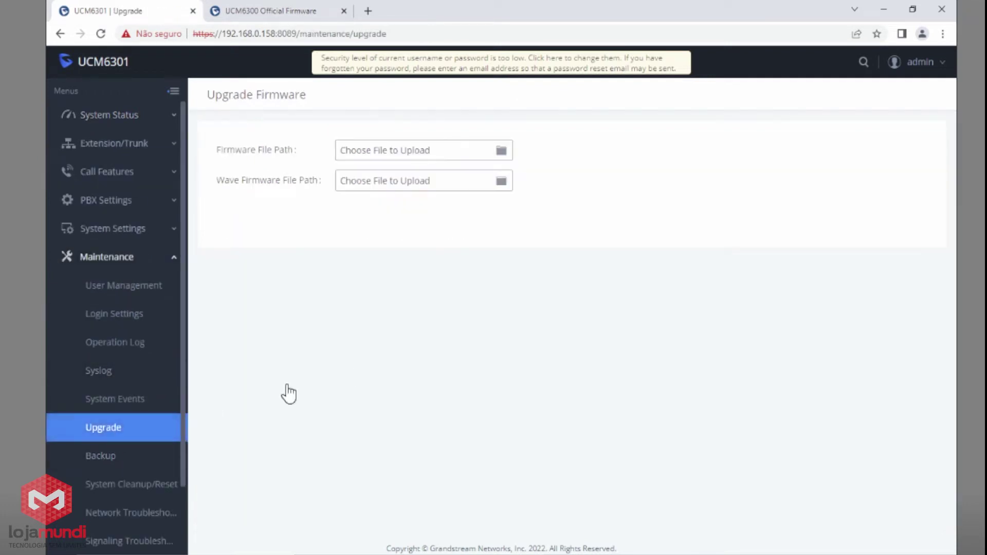
{"action": "left_click", "coordinate": [417, 152]}
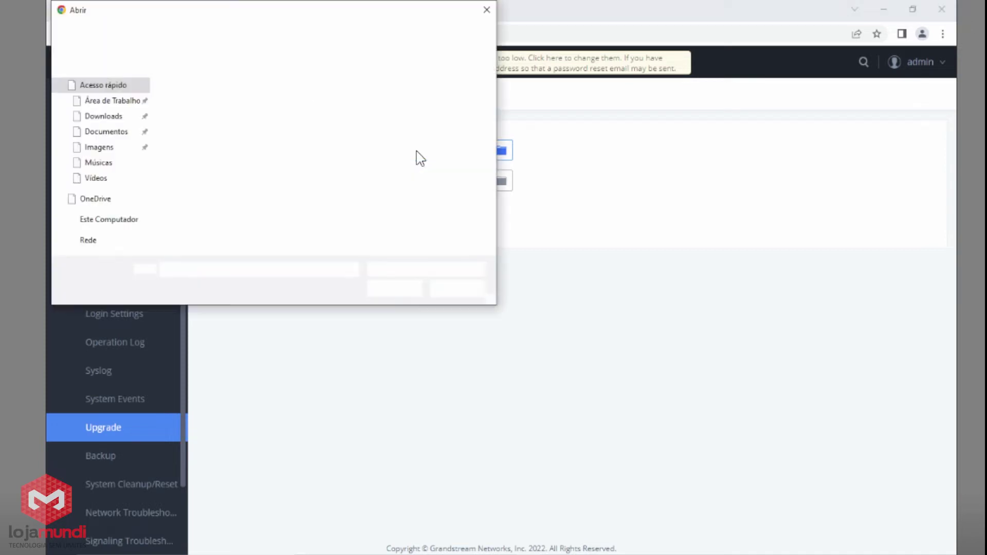
{"action": "left_click", "coordinate": [118, 118]}
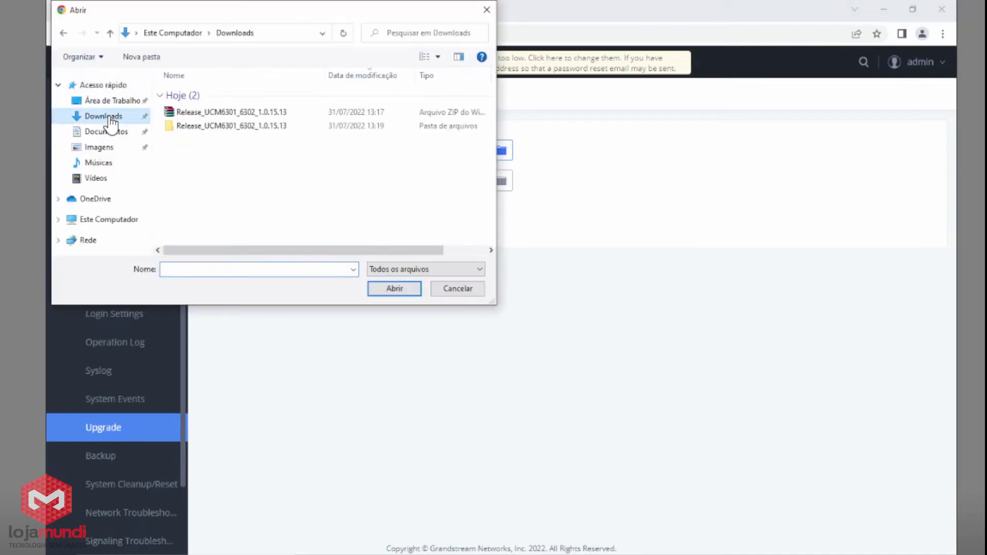
{"action": "double_click", "coordinate": [238, 126]}
{"action": "double_click", "coordinate": [245, 97]}
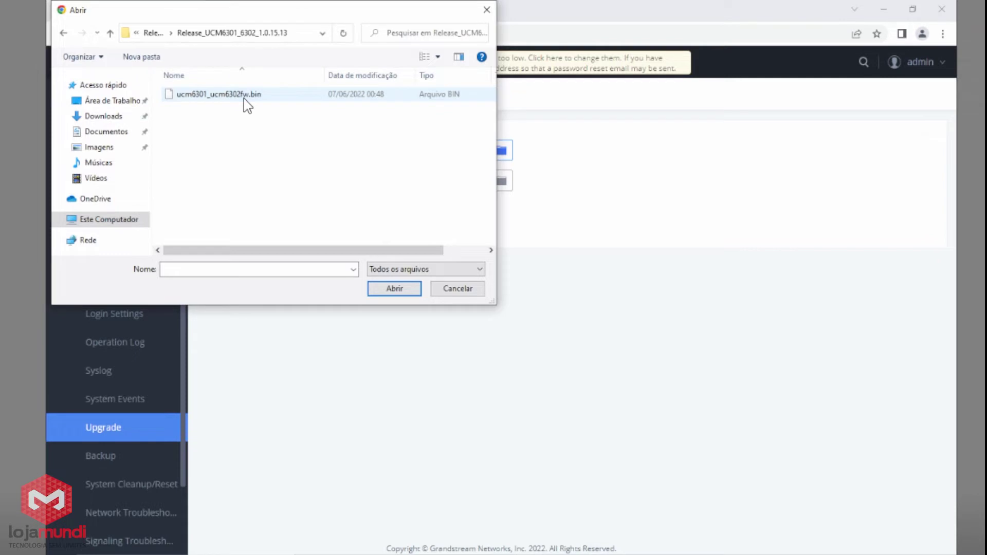
{"action": "double_click", "coordinate": [244, 95]}
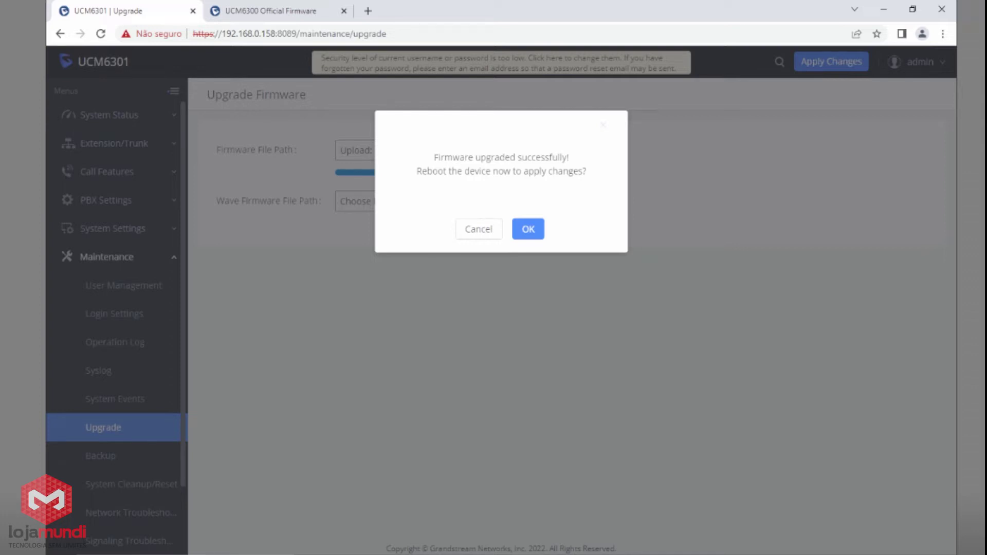
Reboot the UCM6301 to apply the firmware and confirm version 1.0.15.13 in System Information.
{"action": "left_click", "coordinate": [532, 223]}
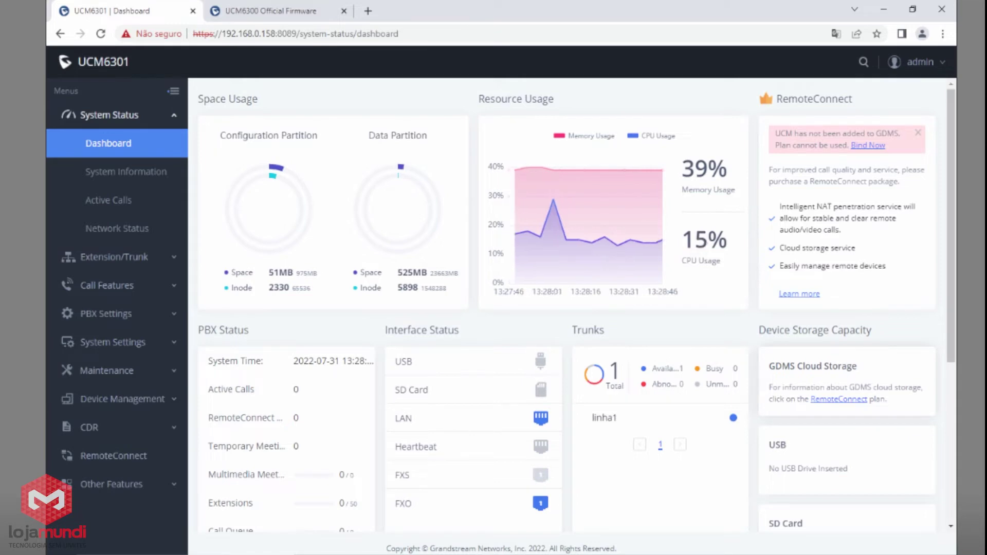
{"action": "left_click", "coordinate": [135, 170]}
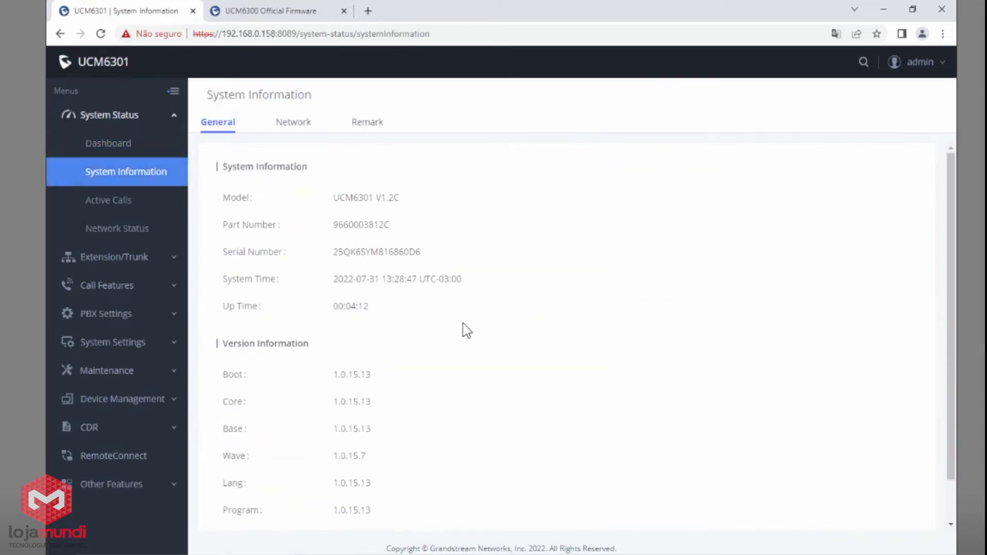
{"action": "scroll", "coordinate": [378, 462], "scroll_direction": "down", "scroll_amount": 2}
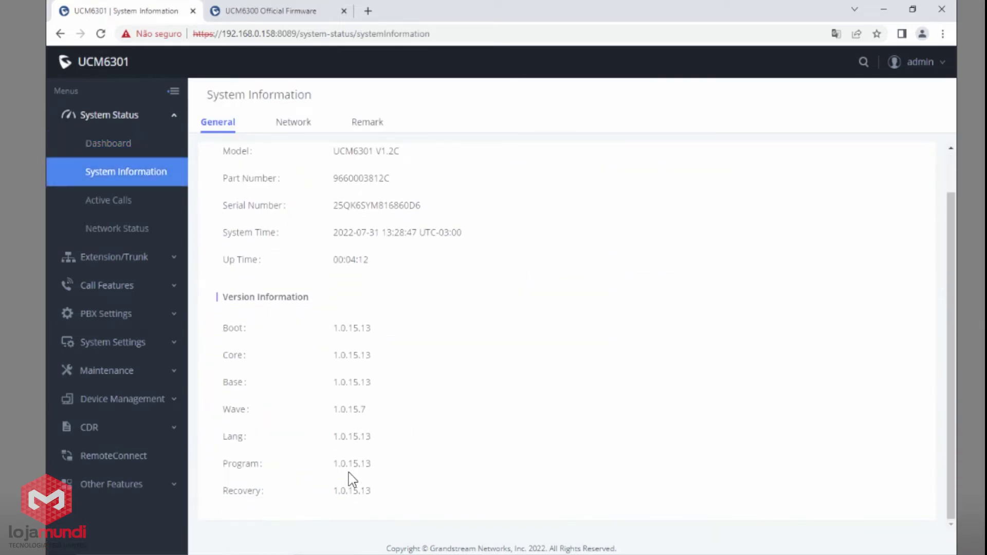
{"action": "left_click_drag", "start_coordinate": [348, 464], "coordinate": [360, 464]}
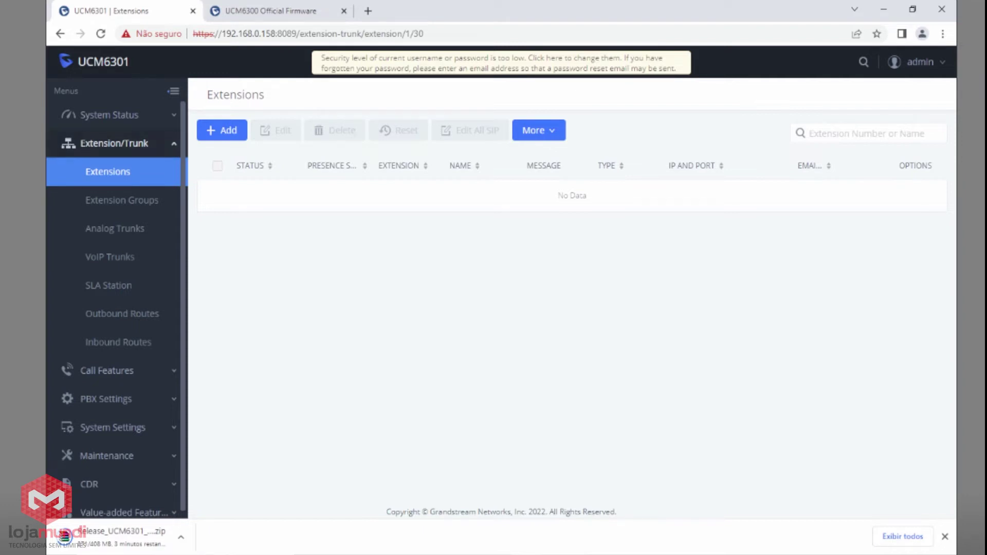
Set up a batch of 50 SIP extensions starting at 1000, incrementing by 1.
{"action": "left_click", "coordinate": [223, 135]}
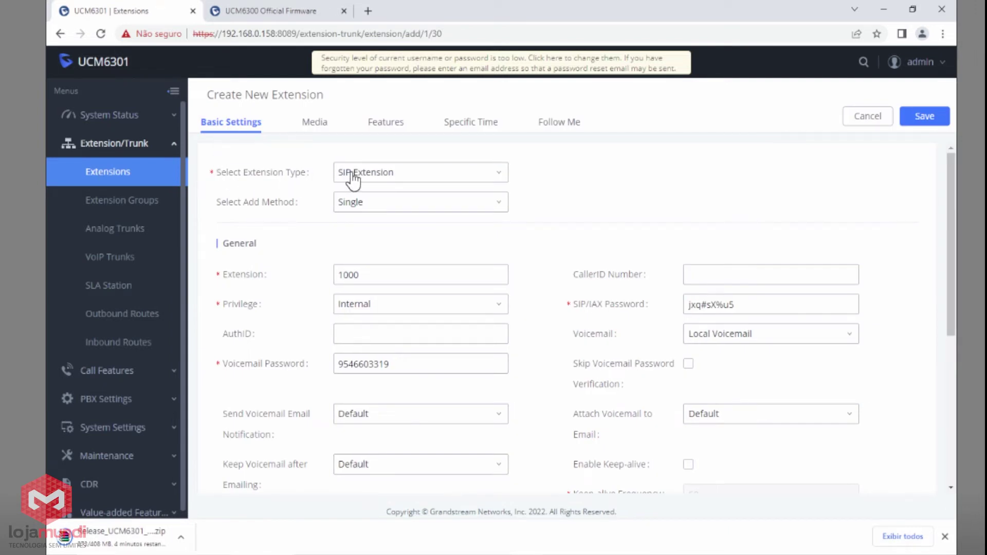
{"action": "left_click", "coordinate": [352, 181]}
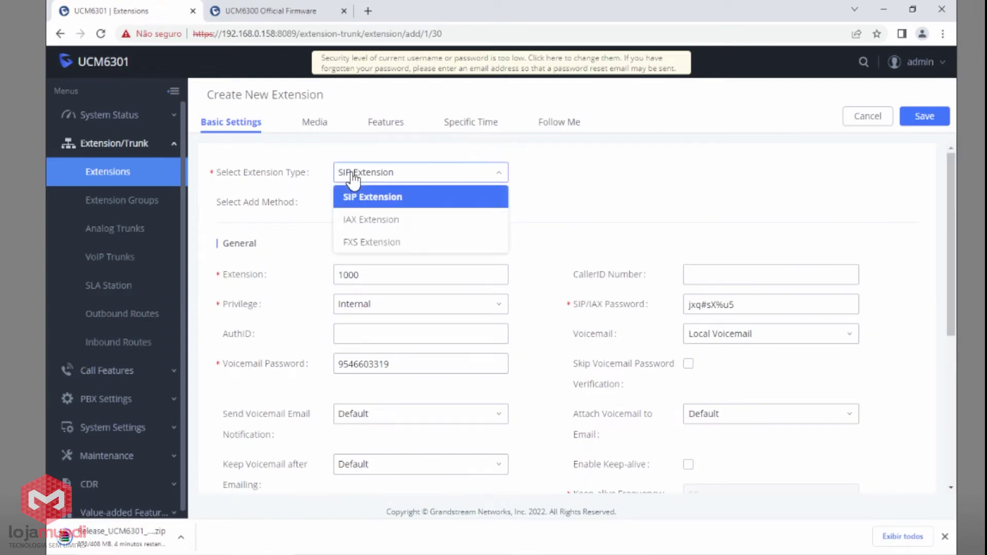
{"action": "left_click", "coordinate": [352, 180]}
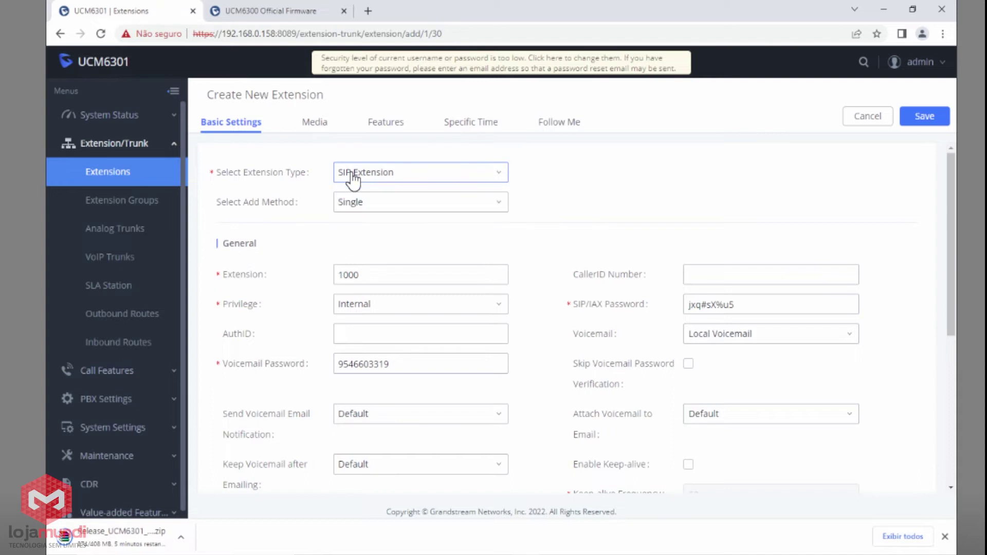
{"action": "left_click", "coordinate": [379, 219]}
{"action": "left_click", "coordinate": [374, 247]}
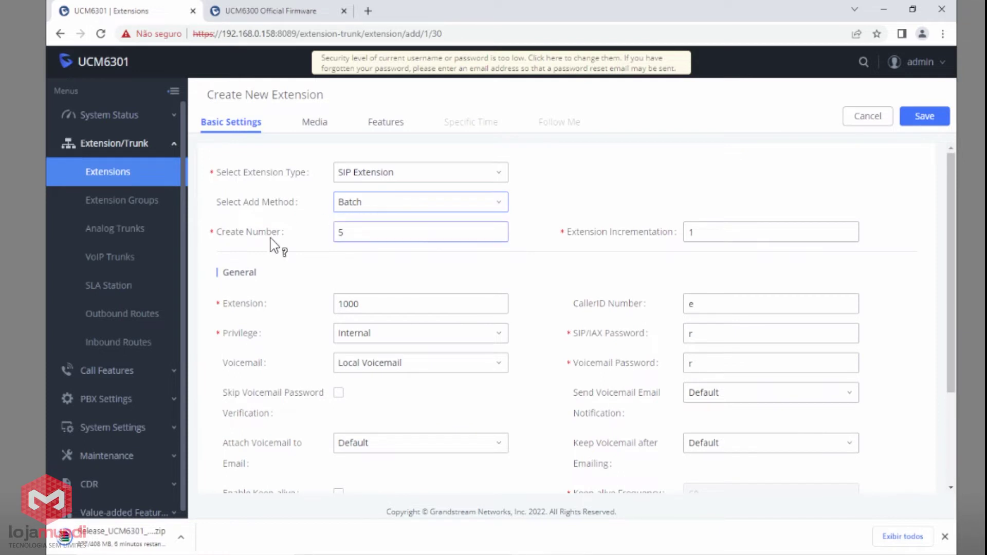
{"action": "double_click", "coordinate": [375, 236]}
{"action": "type", "text": "50"}
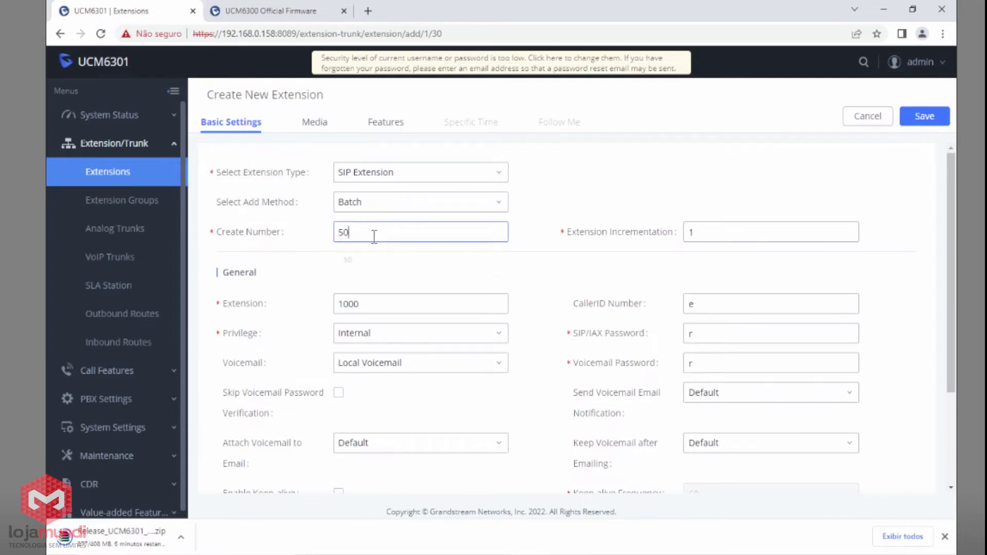
{"action": "left_click", "coordinate": [698, 231]}
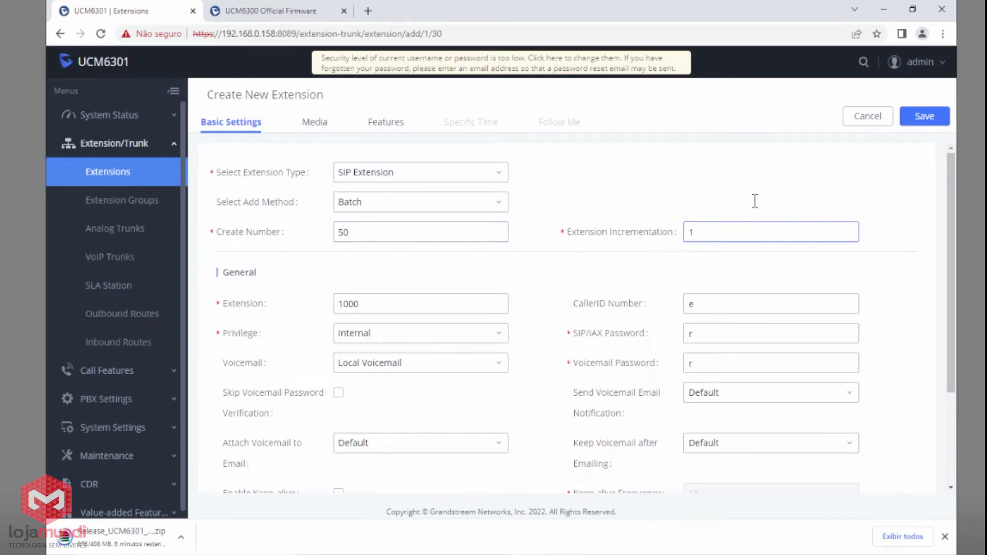
{"action": "mouse_move", "coordinate": [232, 307]}
{"action": "mouse_move", "coordinate": [232, 307]}
{"action": "left_mouse_down"}
{"action": "mouse_move", "coordinate": [265, 307]}
{"action": "mouse_move", "coordinate": [246, 307]}
{"action": "left_mouse_up"}
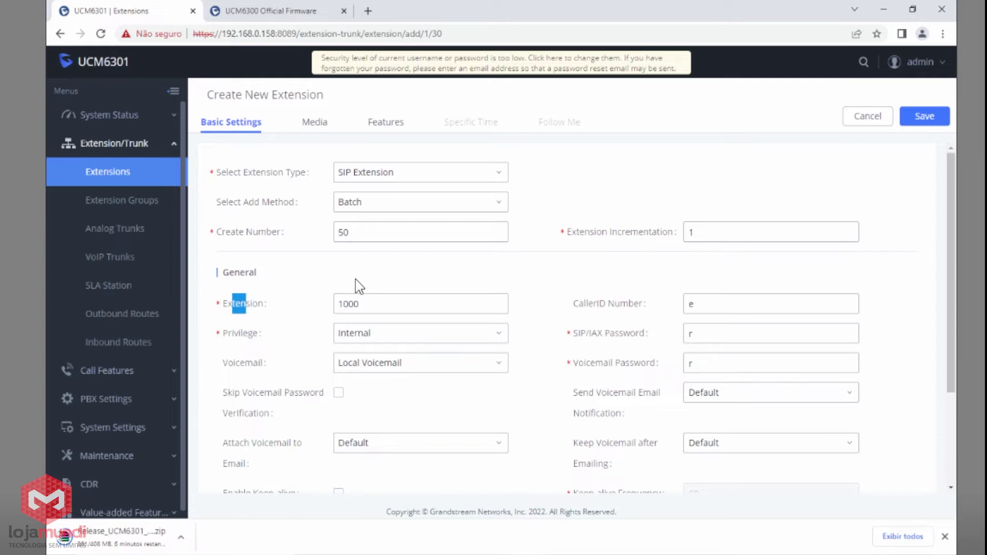
Replace the random SIP/IAX password with a fixed shared password for the batch.
{"action": "left_click", "coordinate": [340, 310]}
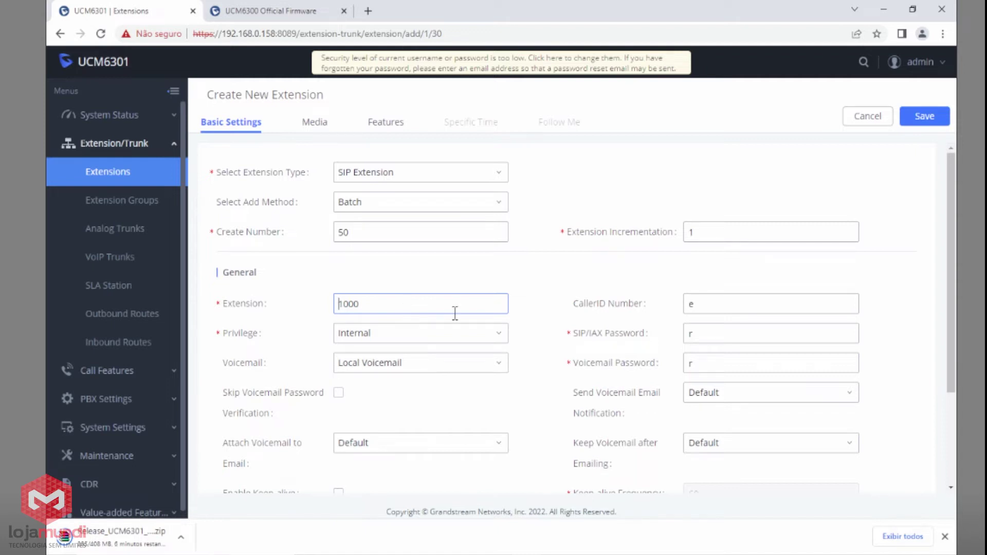
{"action": "mouse_move", "coordinate": [640, 342]}
{"action": "left_click", "coordinate": [704, 335]}
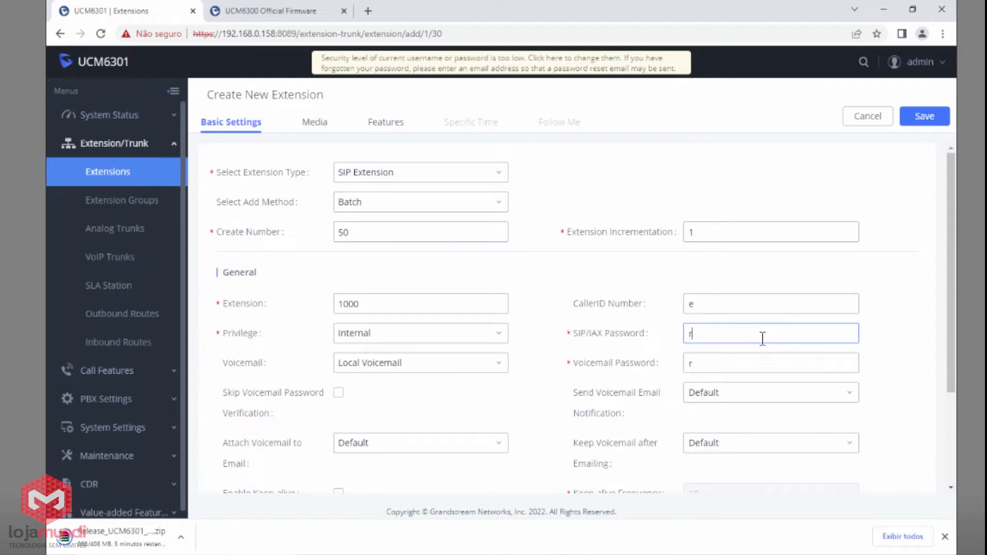
{"action": "key", "text": "BackSpace"}
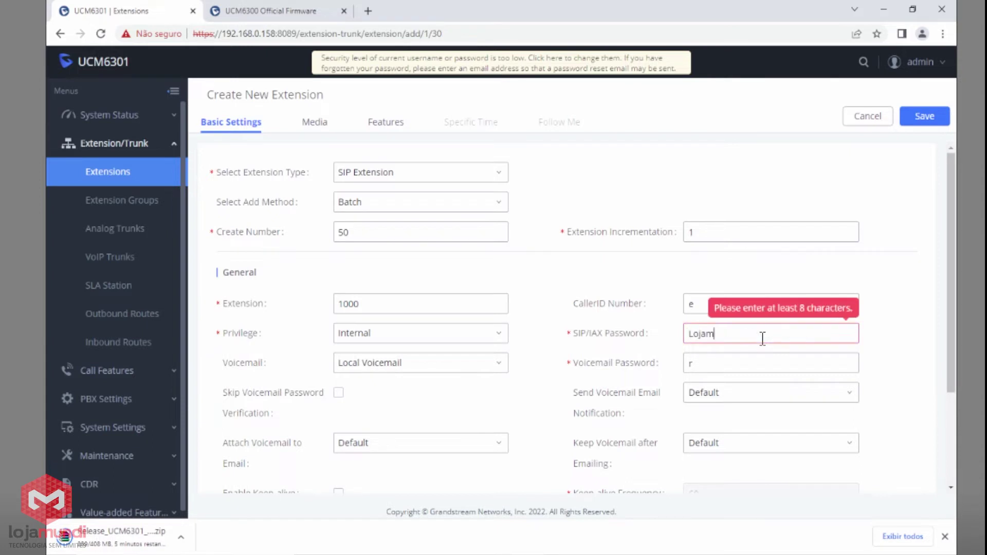
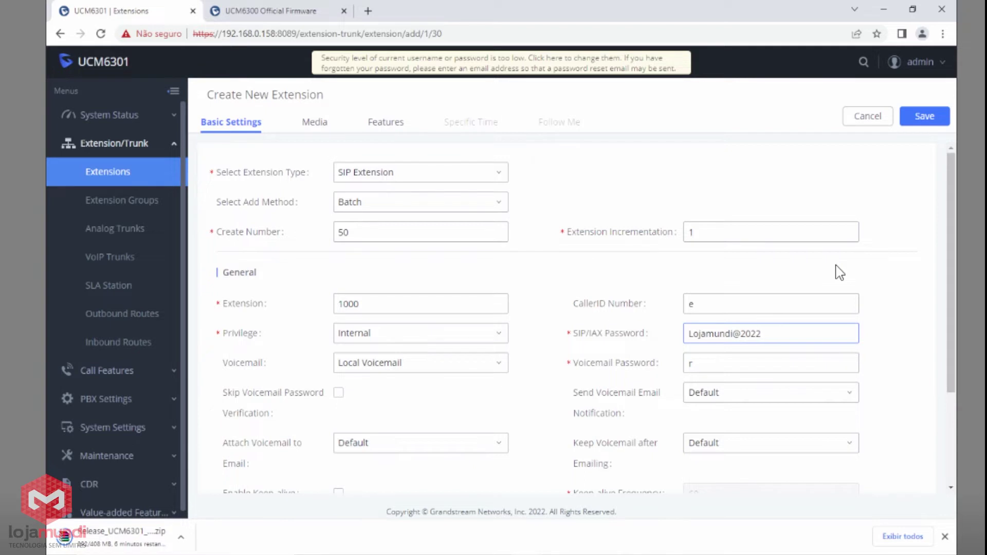
Set the batch privilege to National and save the 50 extensions.
{"action": "left_click", "coordinate": [353, 347]}
{"action": "left_click", "coordinate": [375, 403]}
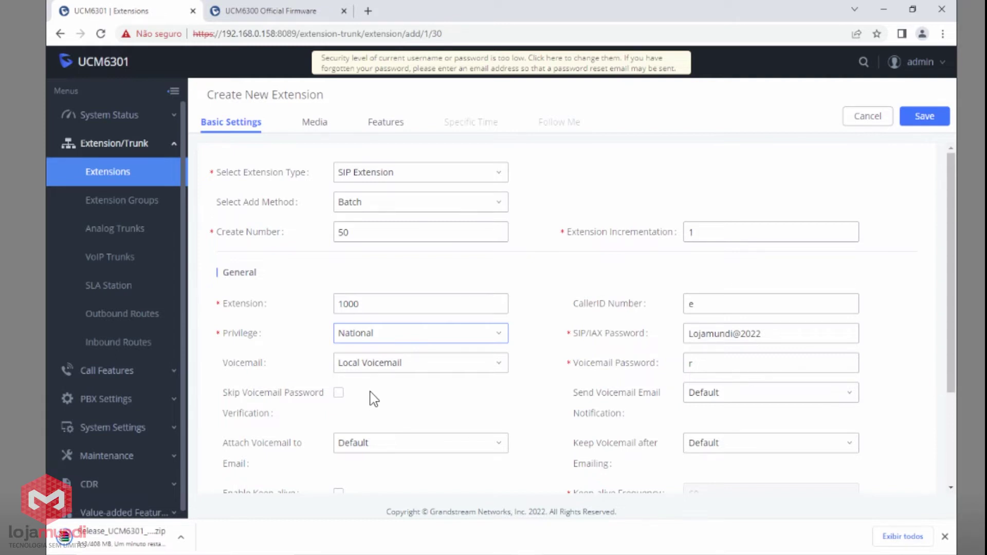
{"action": "left_click", "coordinate": [928, 117]}
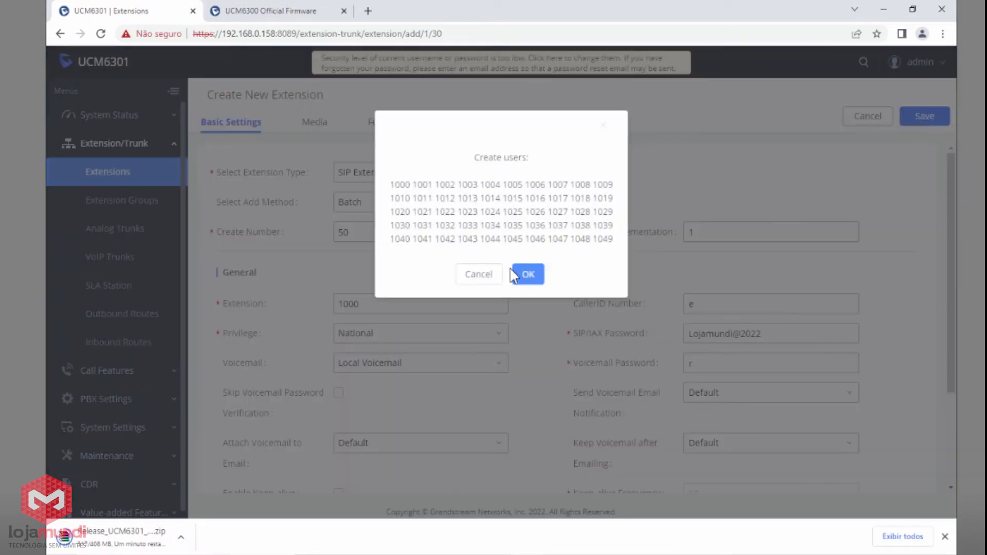
Review new extensions 1000 through 1049 in the Create users dialog and confirm creating all 50.
{"action": "double_click", "coordinate": [401, 185]}
{"action": "double_click", "coordinate": [600, 237]}
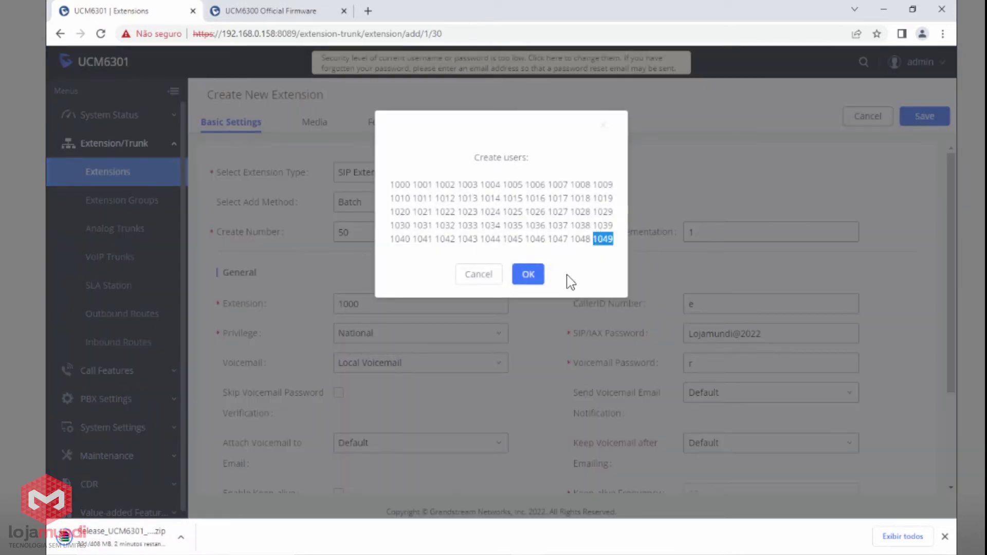
{"action": "left_click", "coordinate": [535, 281]}
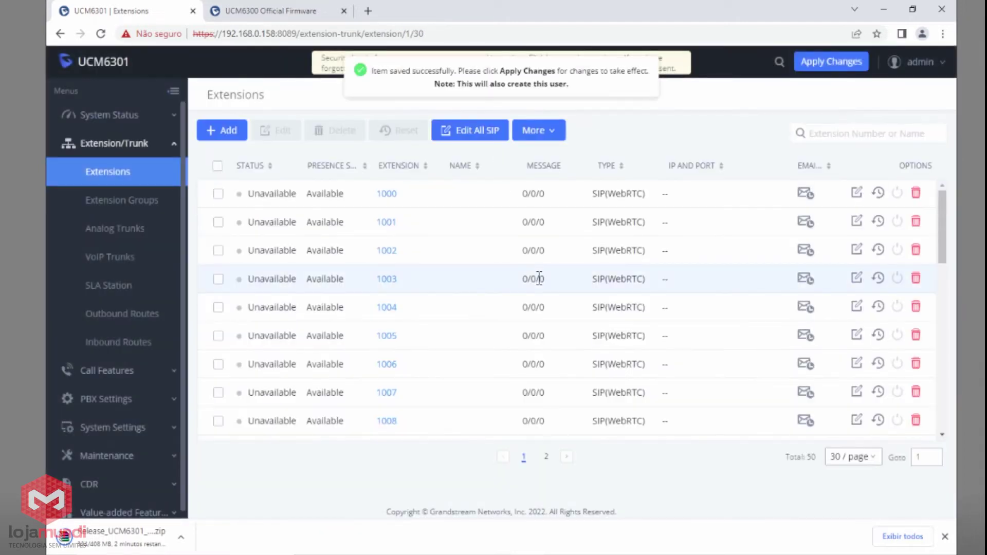
{"action": "left_click", "coordinate": [856, 194]}
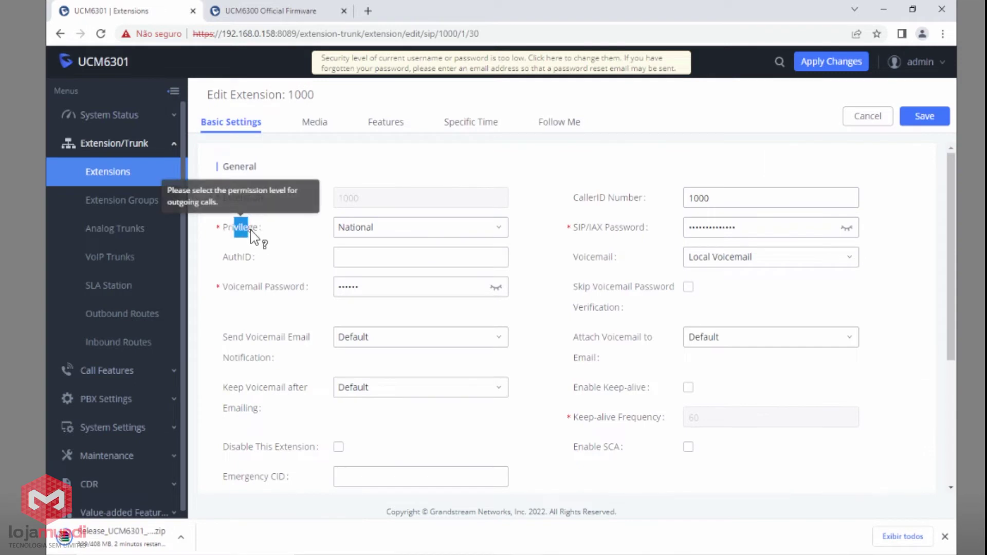
{"action": "left_click", "coordinate": [814, 226]}
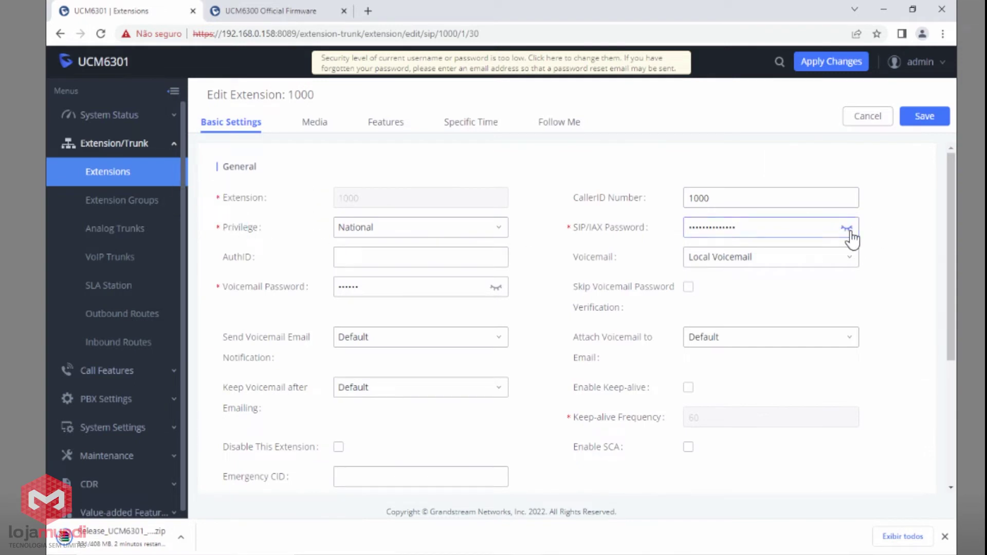
{"action": "left_click", "coordinate": [847, 227]}
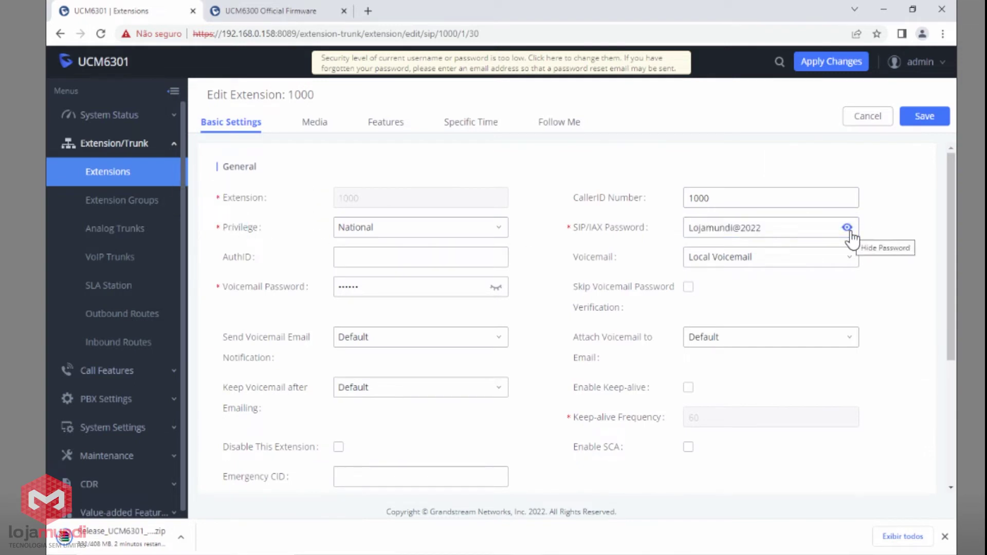
{"action": "left_click", "coordinate": [867, 119]}
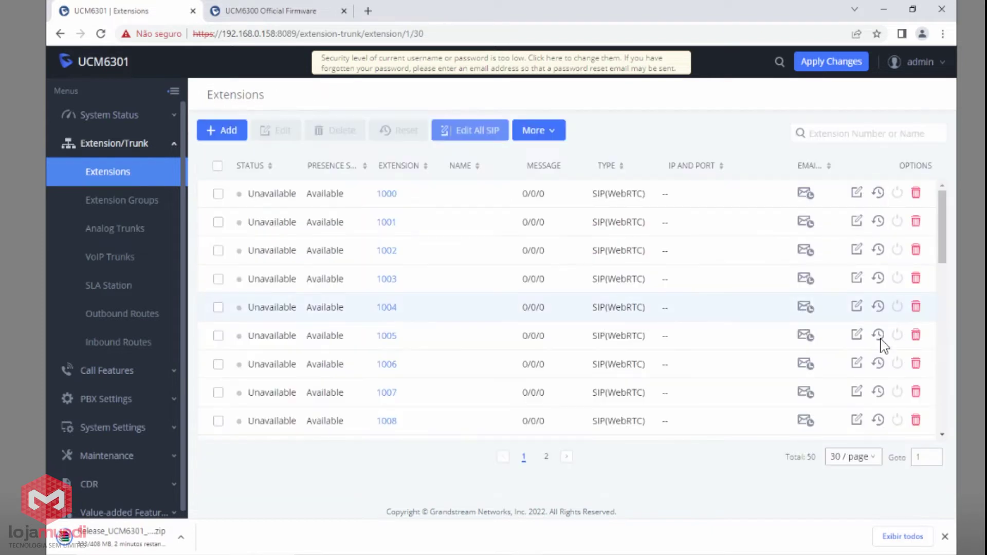
{"action": "left_click", "coordinate": [856, 419]}
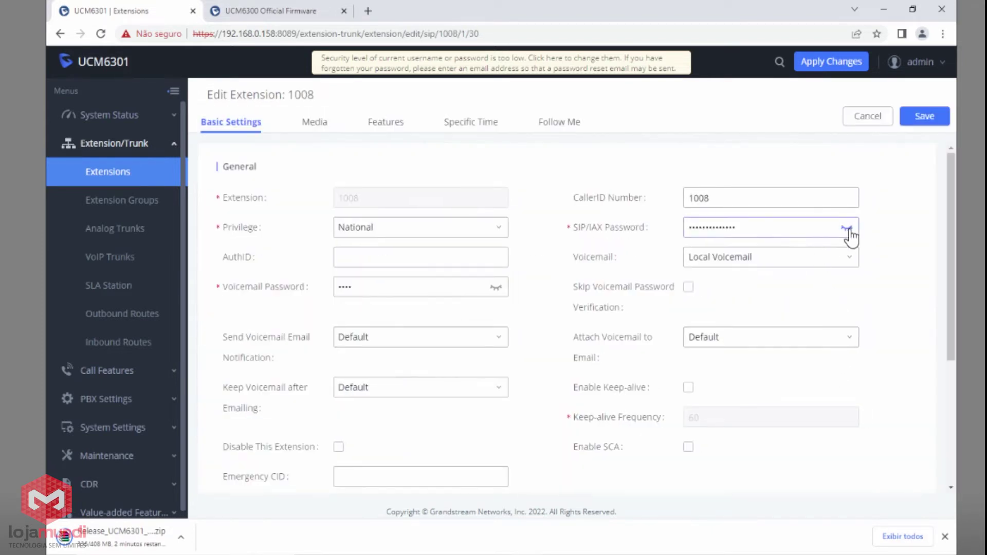
{"action": "left_click", "coordinate": [847, 229]}
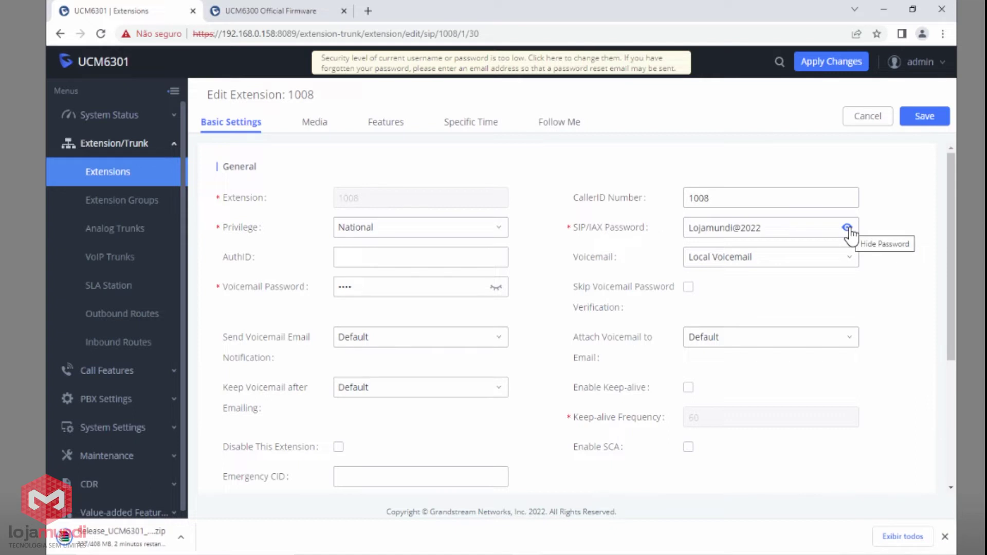
{"action": "left_click", "coordinate": [860, 120]}
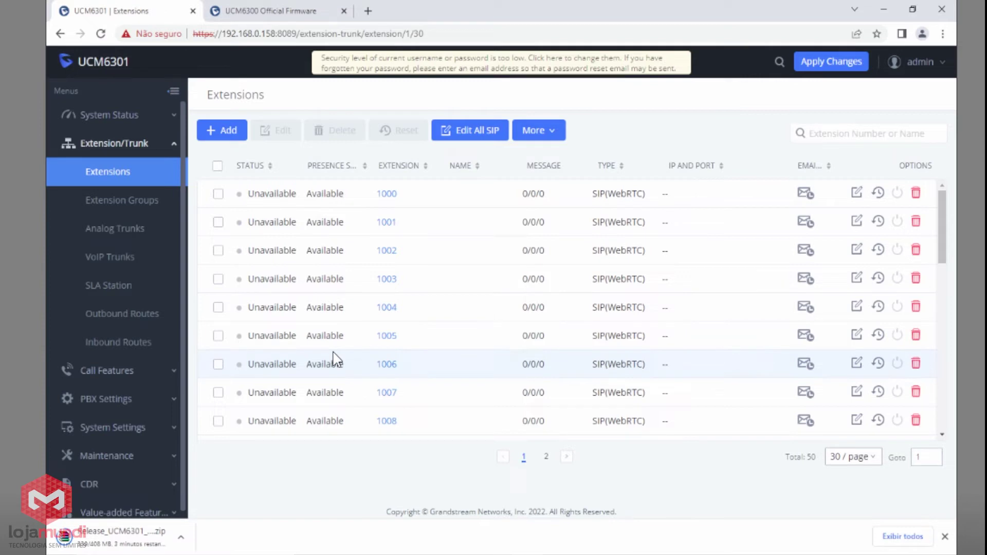
{"action": "left_click", "coordinate": [217, 166]}
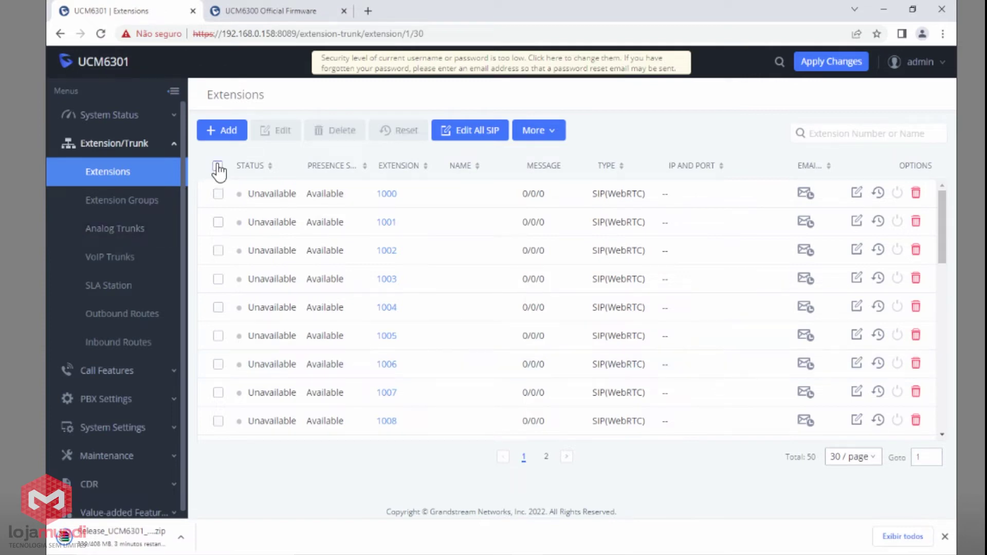
Bulk-edit all SIP extensions to get random ('r') SIP/IAX passwords and save.
{"action": "left_click", "coordinate": [476, 134]}
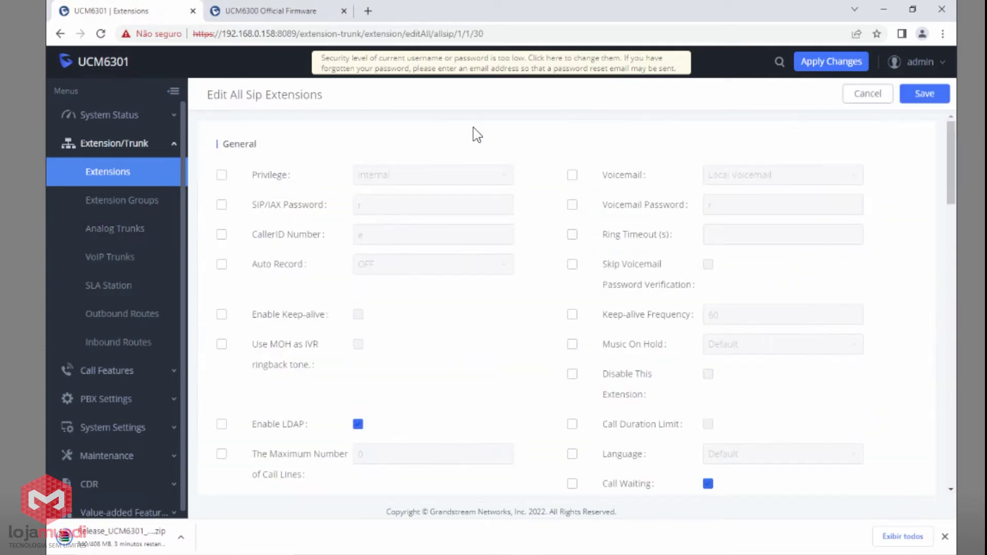
{"action": "left_click", "coordinate": [222, 204]}
{"action": "double_click", "coordinate": [379, 203]}
{"action": "left_click", "coordinate": [379, 203]}
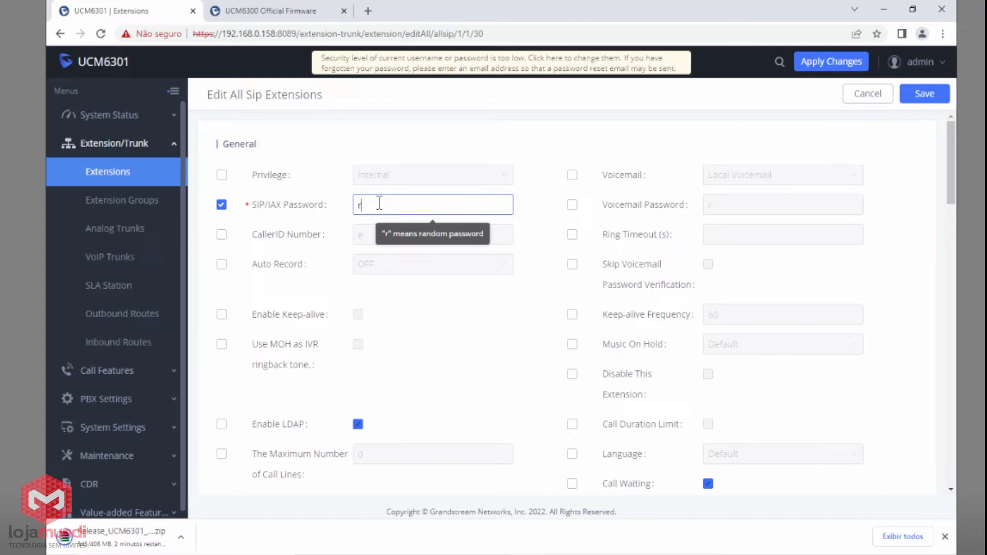
{"action": "left_click", "coordinate": [938, 96]}
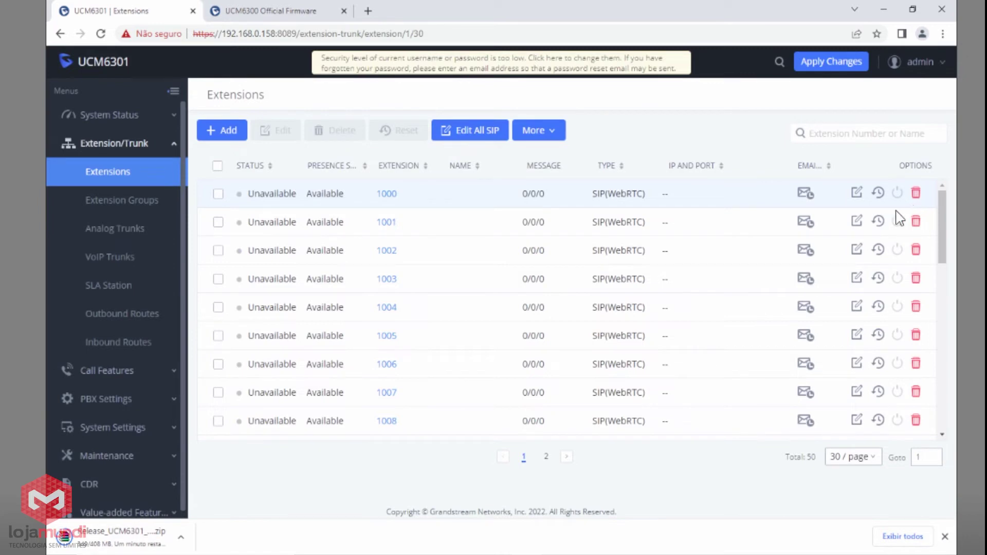
Reveal the new random SIP passwords of extensions 1000 and 1008.
{"action": "left_click", "coordinate": [856, 196]}
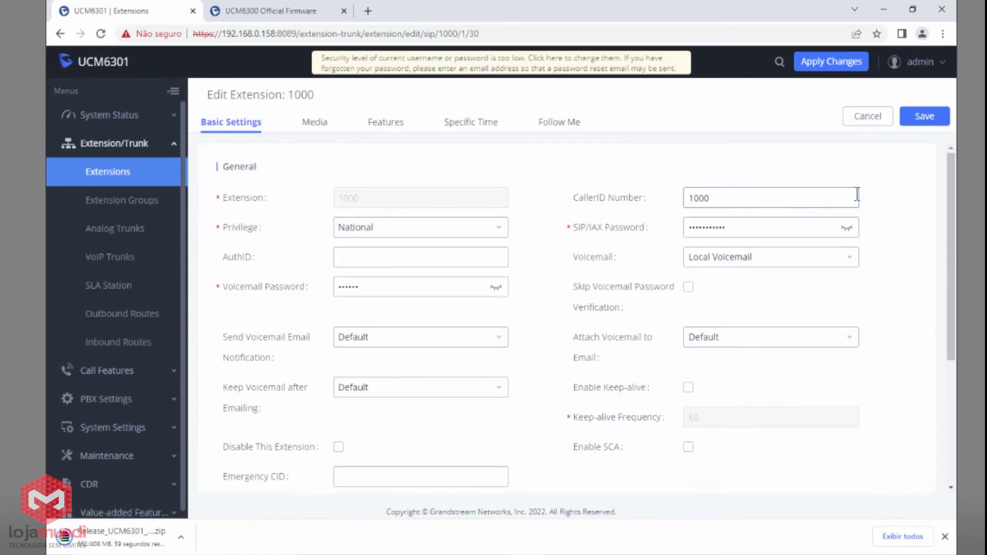
{"action": "left_click", "coordinate": [847, 228]}
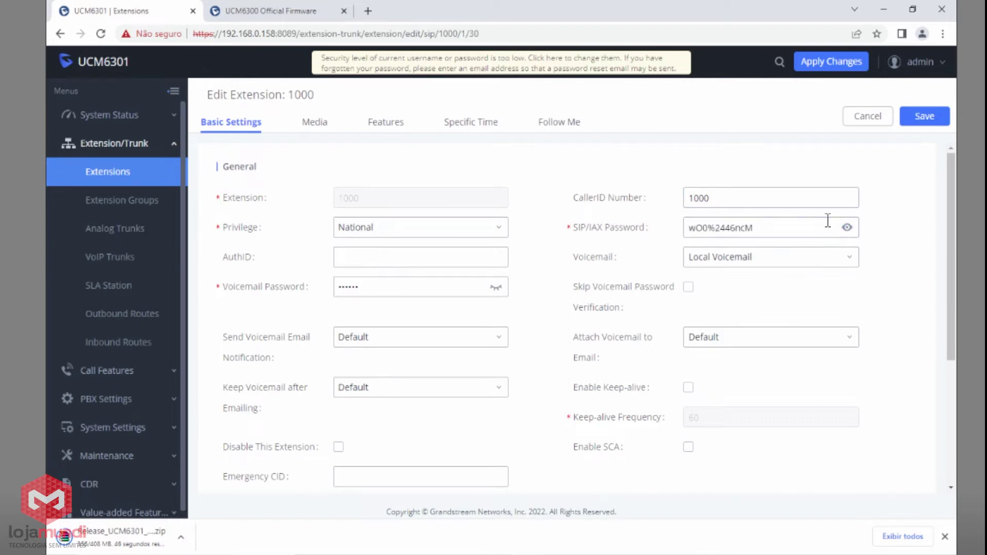
{"action": "left_click", "coordinate": [868, 118]}
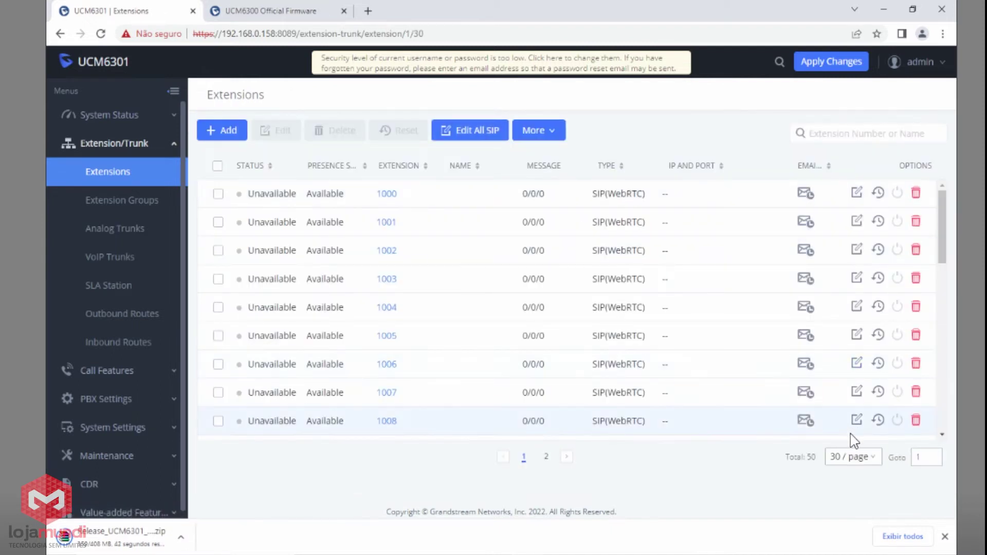
{"action": "left_click", "coordinate": [856, 420]}
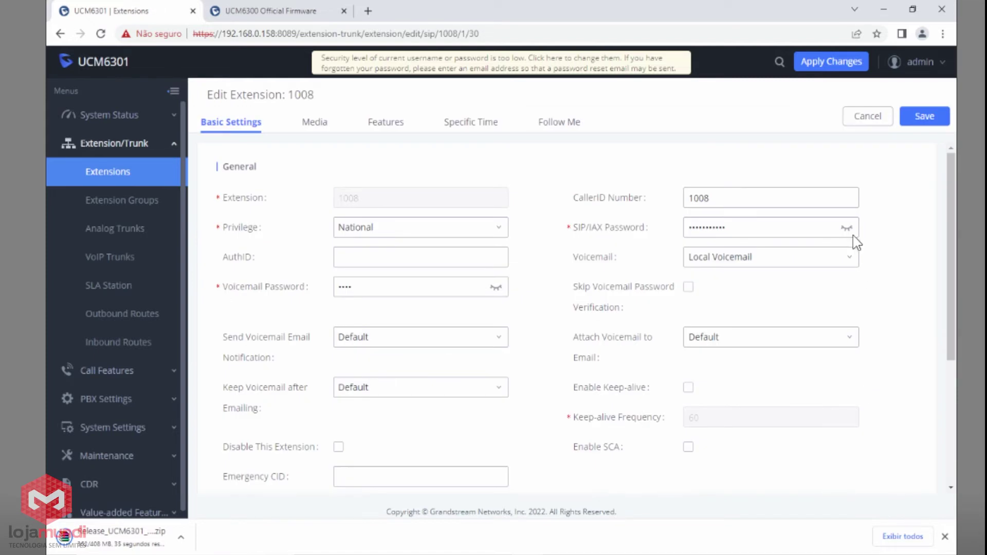
{"action": "left_click", "coordinate": [848, 229]}
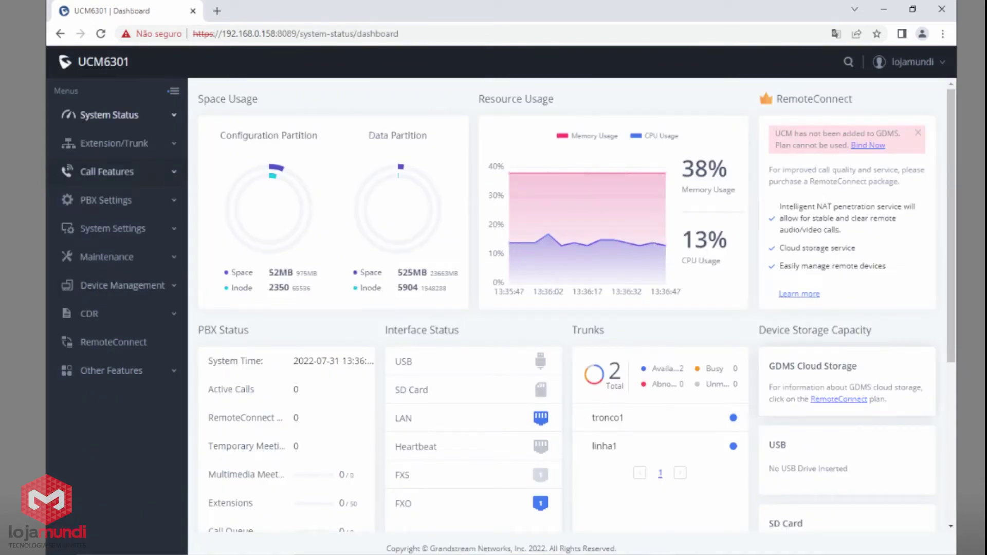
Start a new call queue and name it suporte.
{"action": "left_click", "coordinate": [123, 172]}
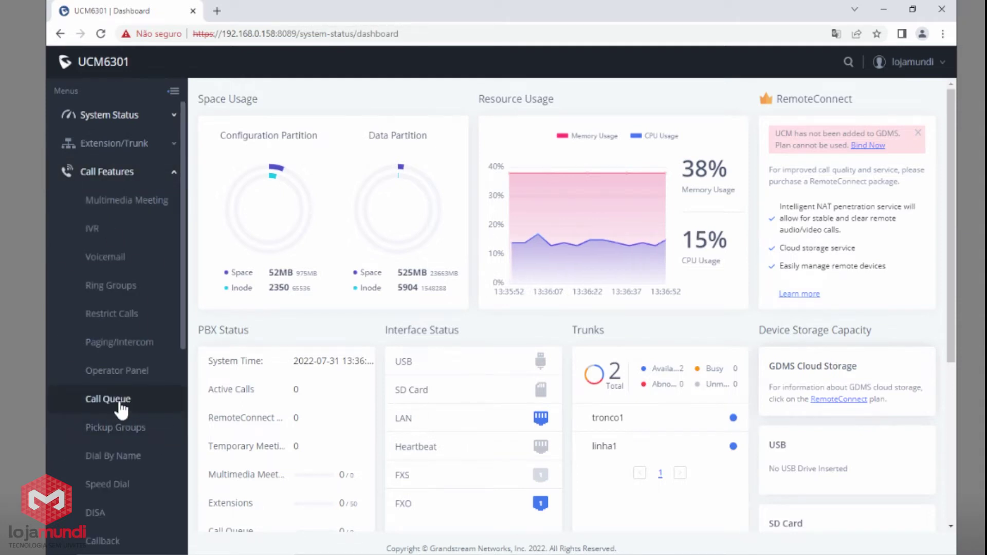
{"action": "left_click", "coordinate": [121, 410]}
{"action": "left_click", "coordinate": [226, 155]}
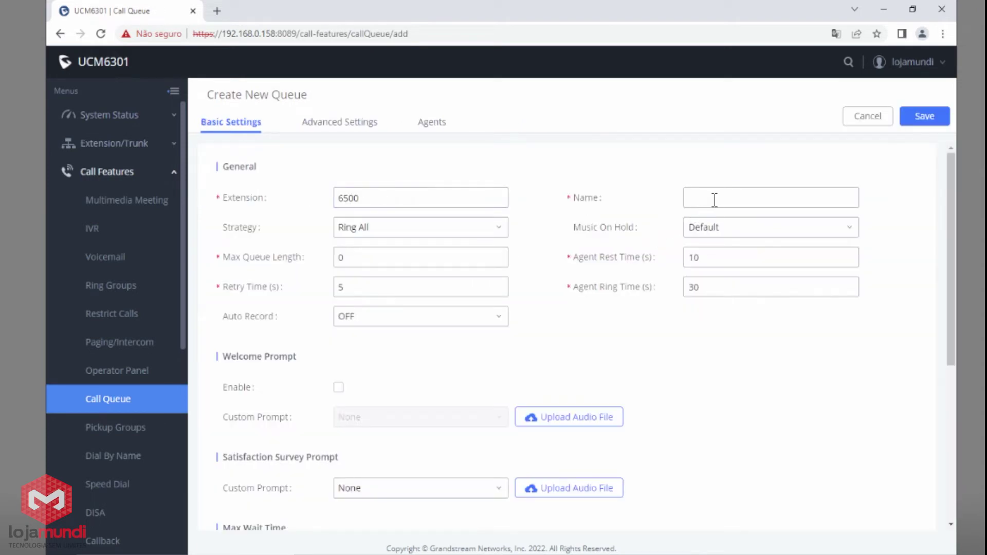
{"action": "left_click", "coordinate": [716, 198]}
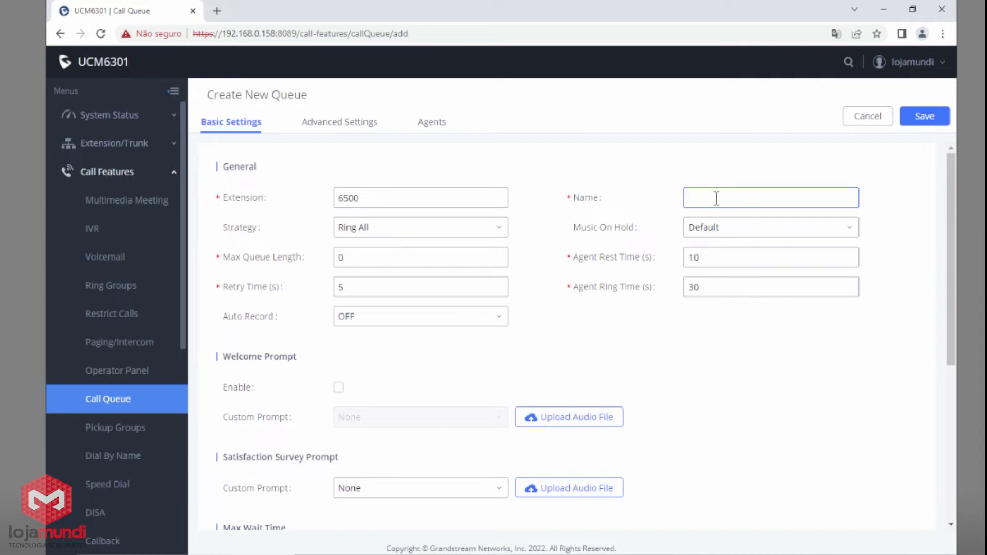
{"action": "type", "text": "suporte"}
Assign agents 1000, 1001 and 1002 to the suporte queue and save it.
{"action": "left_click", "coordinate": [439, 125]}
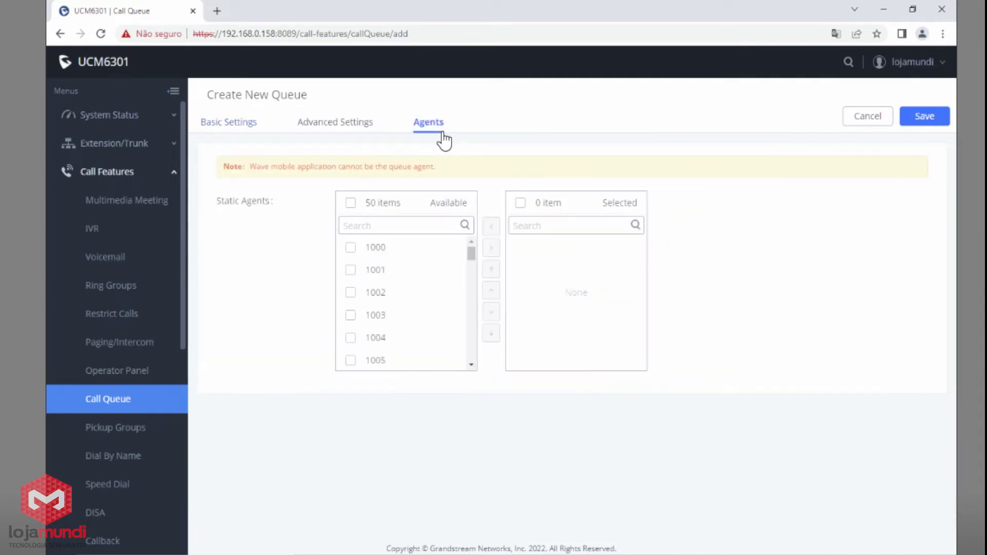
{"action": "left_click", "coordinate": [352, 255]}
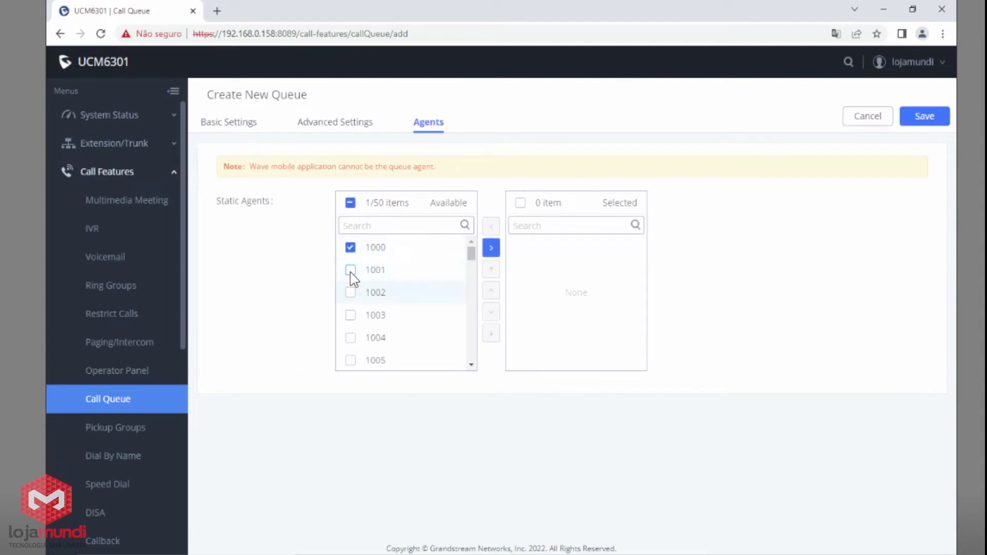
{"action": "left_click", "coordinate": [351, 273]}
{"action": "left_click", "coordinate": [351, 296]}
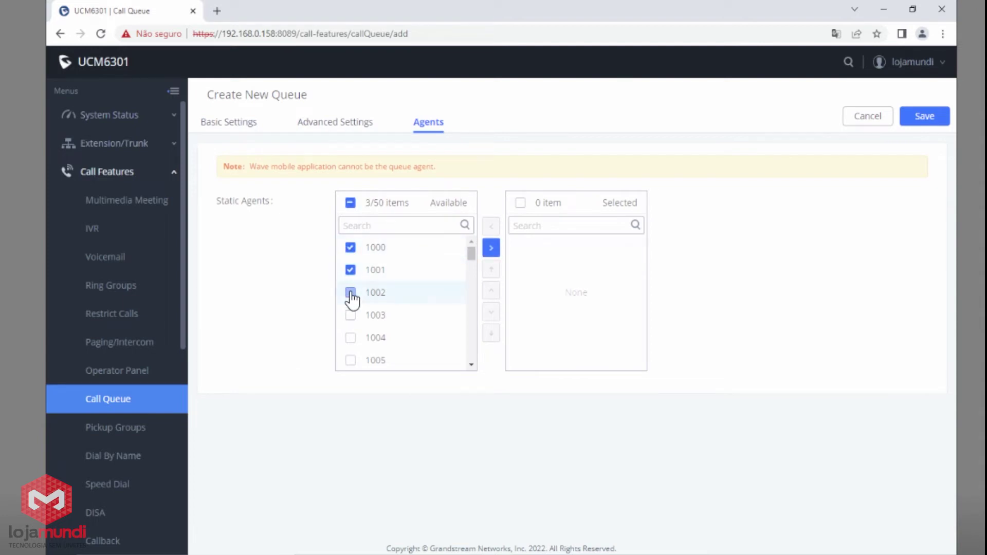
{"action": "left_click", "coordinate": [491, 249]}
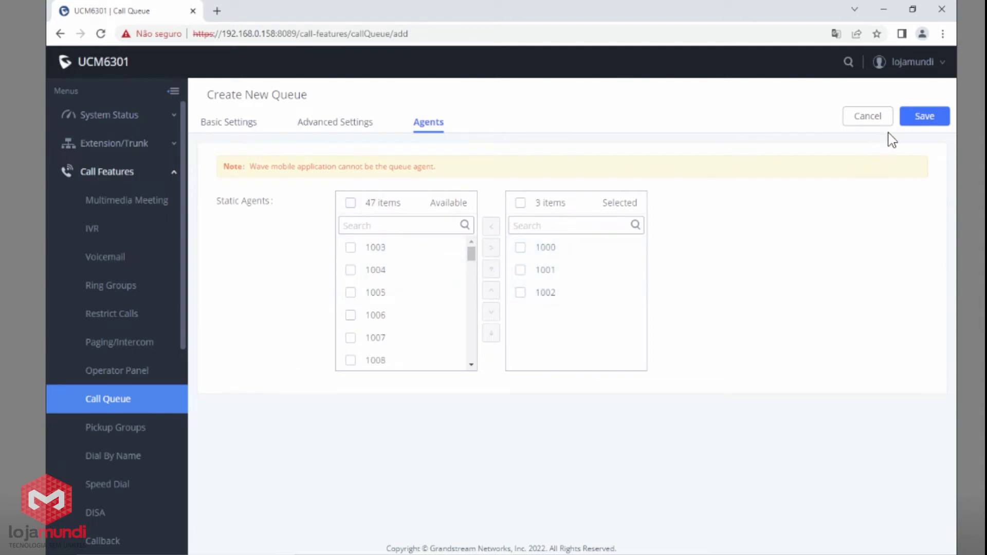
{"action": "left_click", "coordinate": [928, 122]}
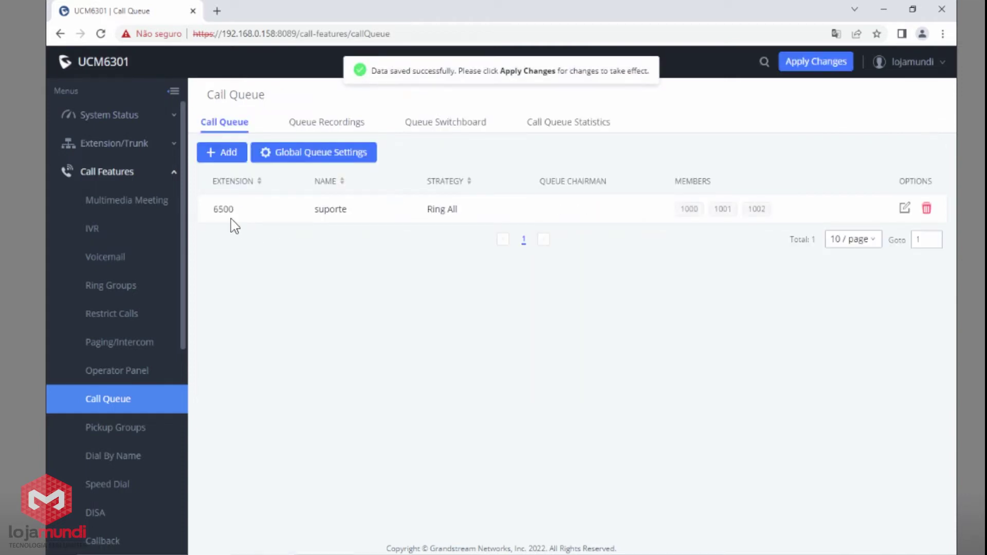
Name queue 6501 'comercial', assign agents 1003, 1004 and 1005, and save it.
{"action": "left_click", "coordinate": [815, 197]}
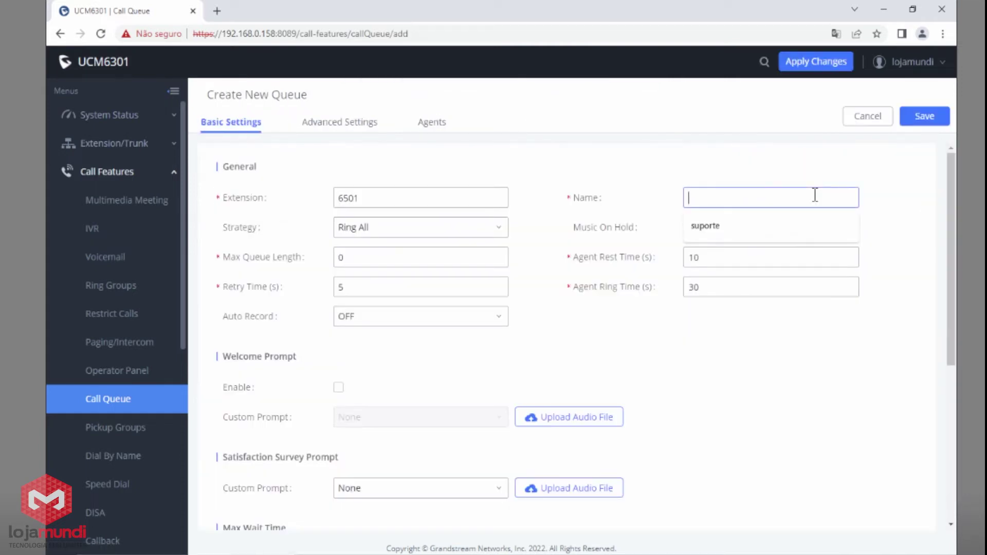
{"action": "type", "text": "comercialç"}
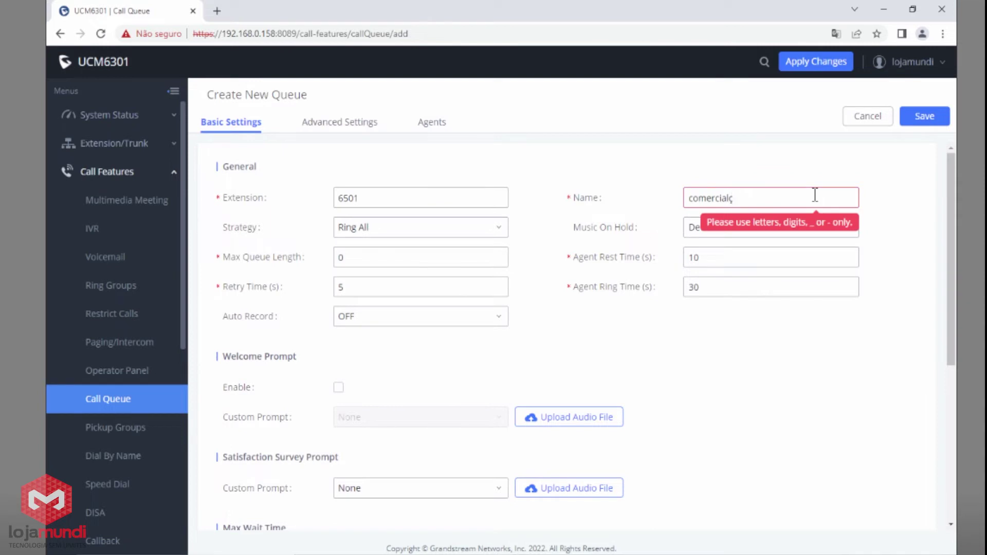
{"action": "key", "text": "BackSpace"}
{"action": "left_click", "coordinate": [436, 126]}
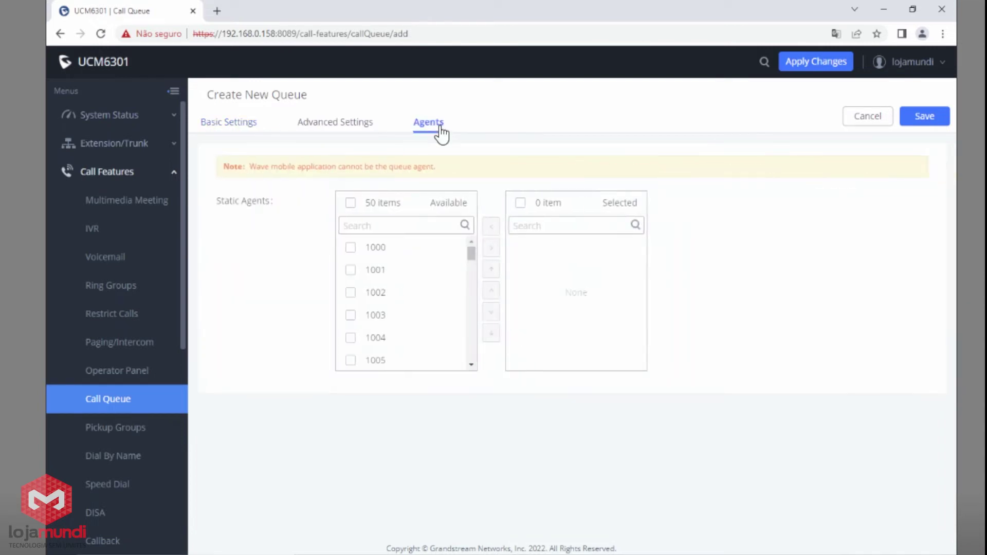
{"action": "left_click", "coordinate": [350, 315]}
{"action": "left_click", "coordinate": [350, 338]}
{"action": "left_click", "coordinate": [350, 361]}
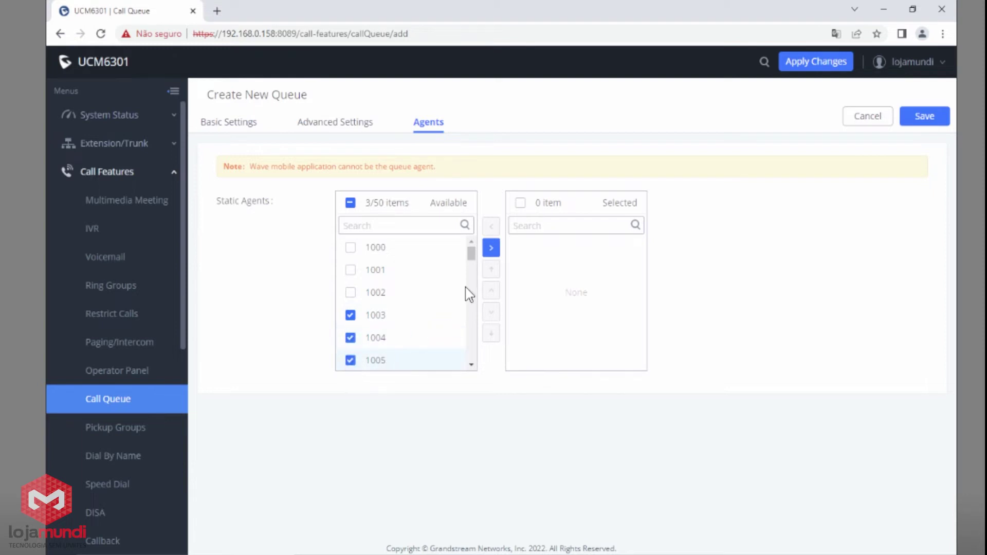
{"action": "left_click", "coordinate": [490, 248]}
{"action": "left_click", "coordinate": [925, 119]}
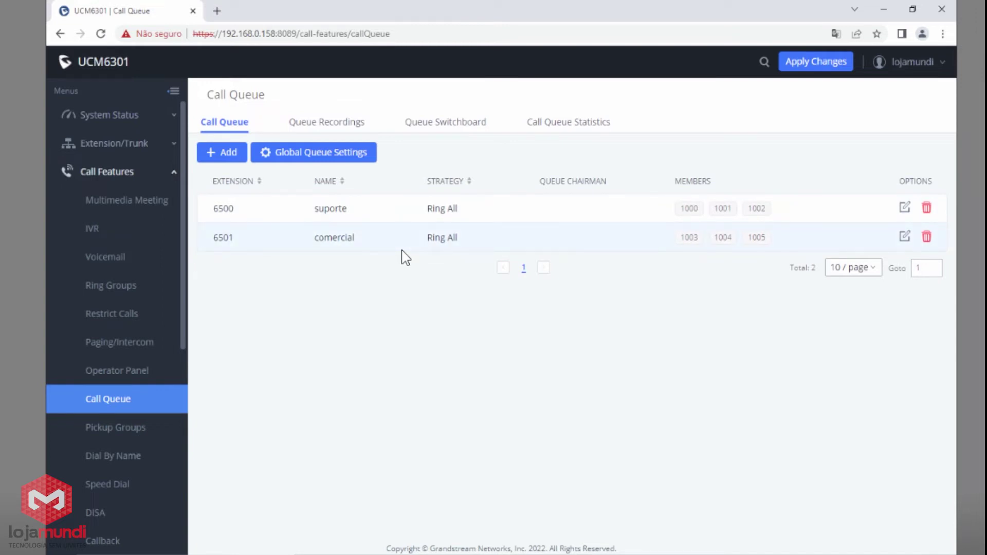
Switch queue 6501 to the Linear strategy with a 15-second agent ring time and save.
{"action": "left_click", "coordinate": [905, 239]}
{"action": "mouse_move", "coordinate": [263, 232]}
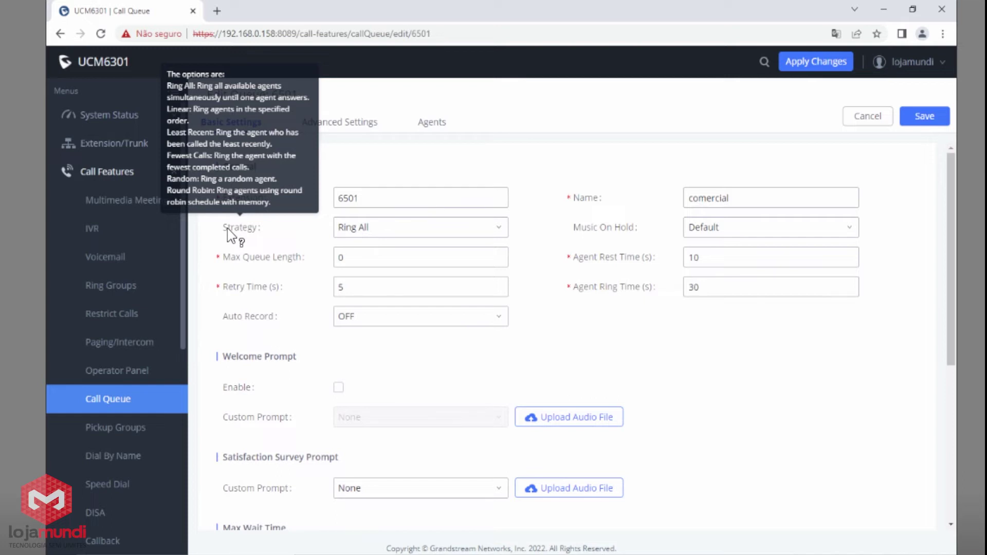
{"action": "left_click", "coordinate": [375, 228]}
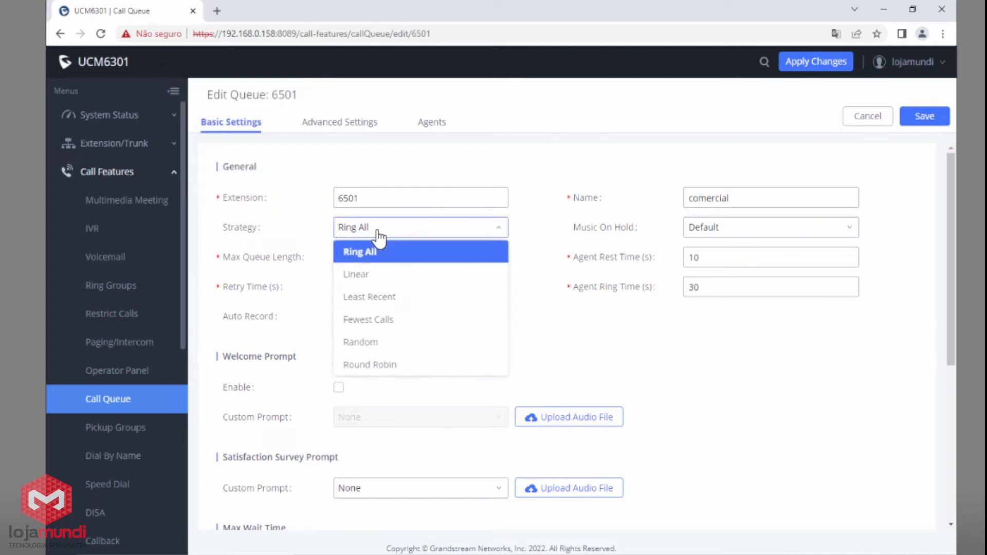
{"action": "left_click", "coordinate": [375, 278]}
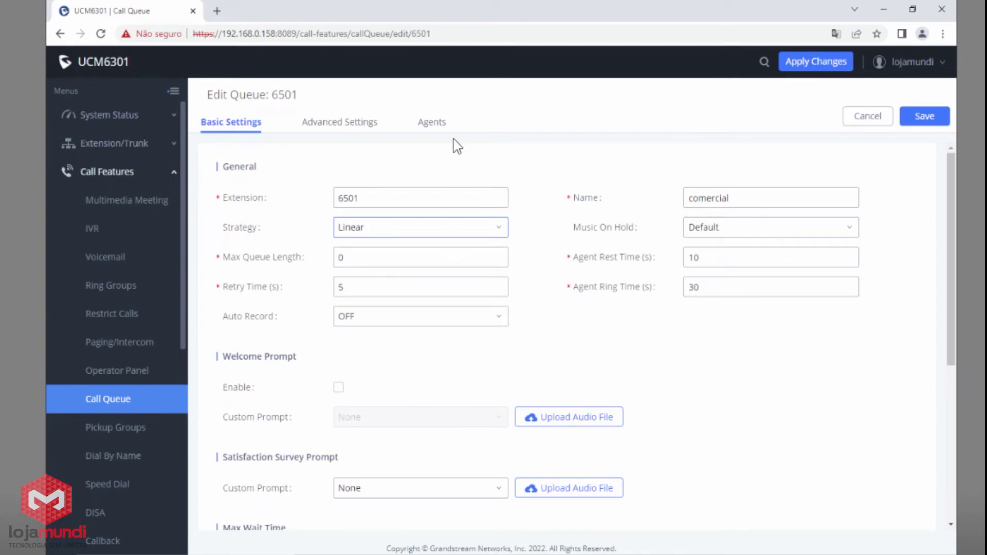
{"action": "left_click", "coordinate": [433, 128]}
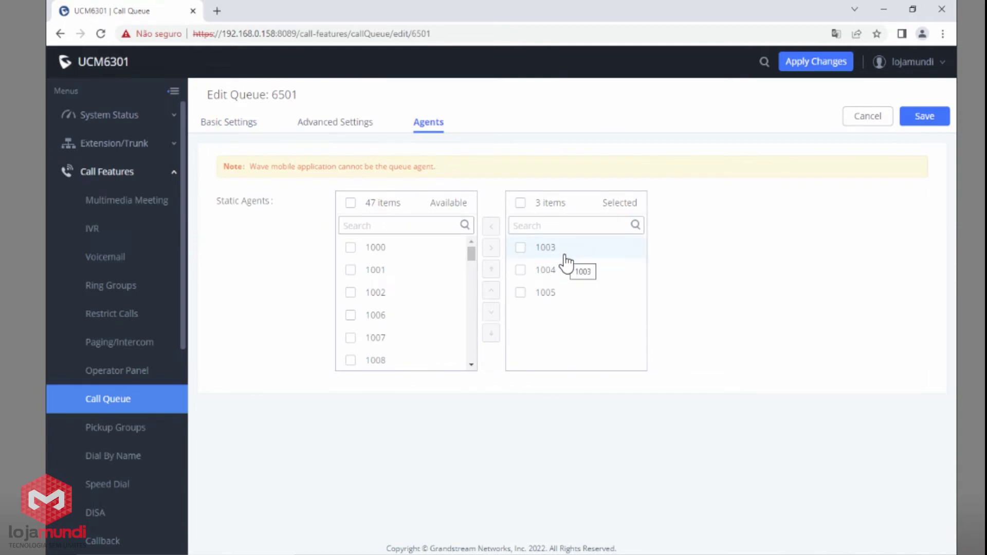
{"action": "left_click", "coordinate": [230, 125]}
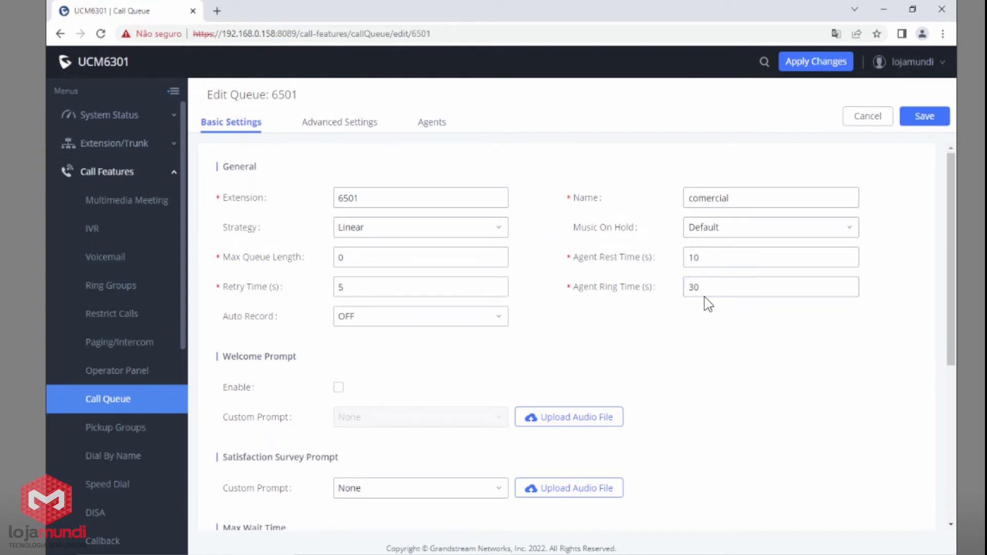
{"action": "left_click", "coordinate": [717, 292]}
{"action": "double_click", "coordinate": [718, 293]}
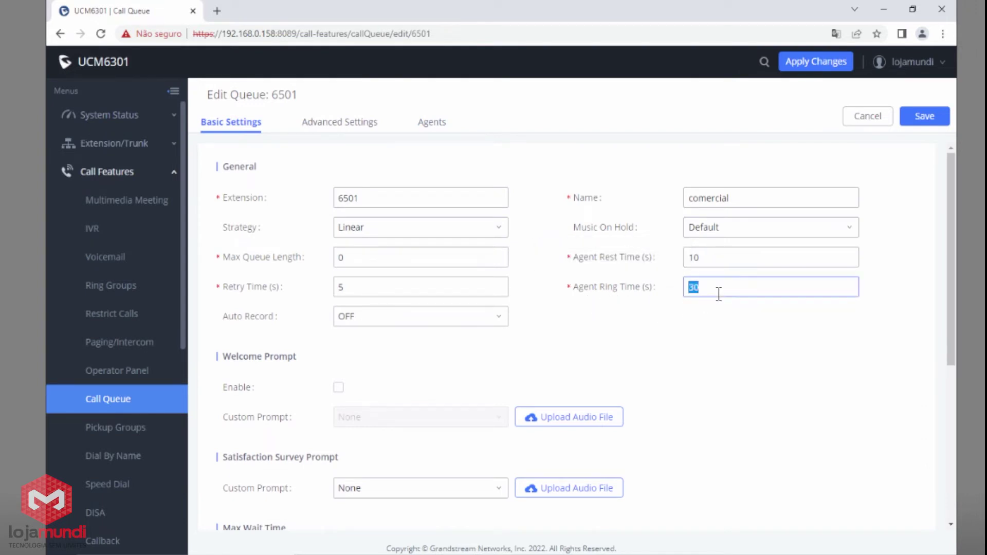
{"action": "type", "text": "15"}
{"action": "key", "text": "Return"}
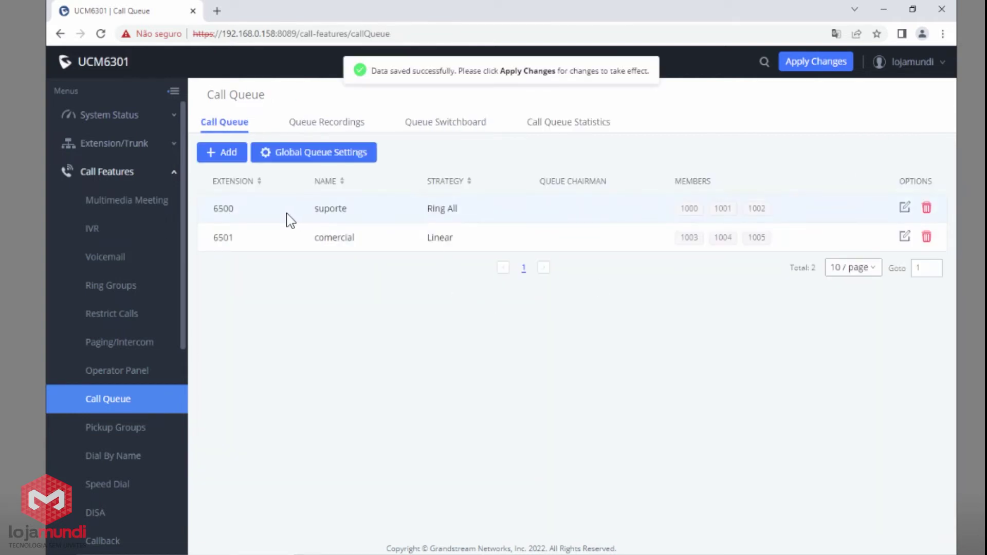
Review the queue list: 6500 suporte on Ring All, 6501 comercial on Linear.
{"action": "left_click_drag", "start_coordinate": [324, 208], "coordinate": [341, 209]}
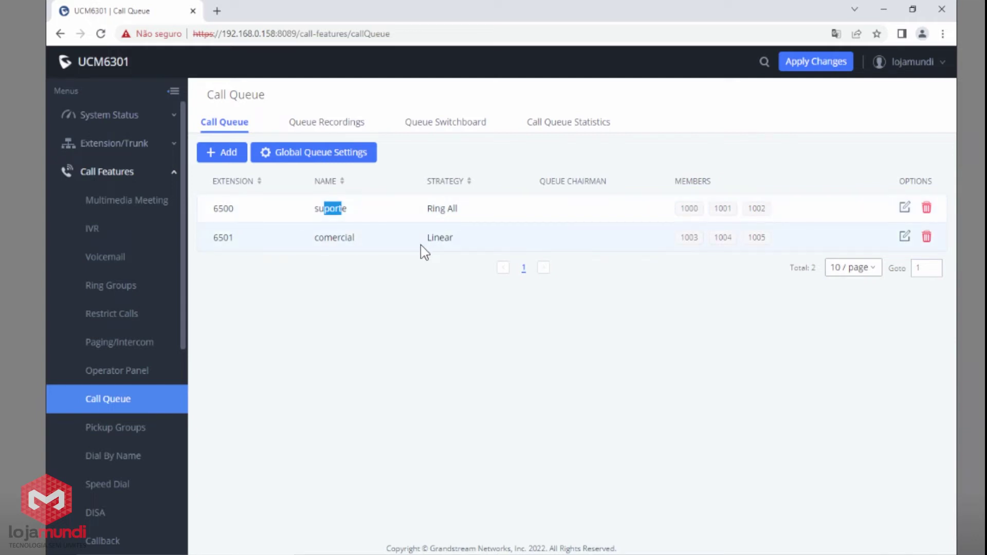
{"action": "left_click", "coordinate": [425, 290]}
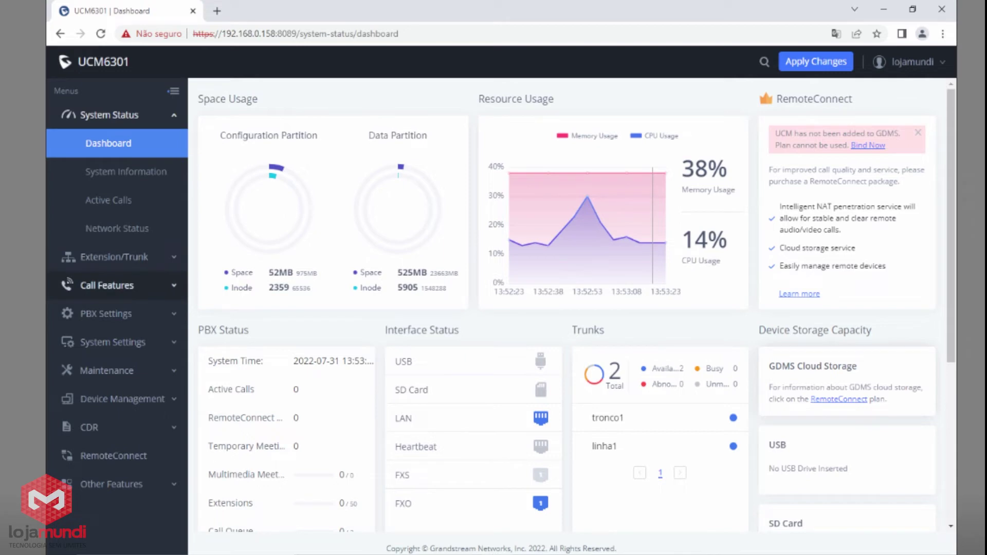
Create pickup group suporte with extensions 1000, 1001 and 1002.
{"action": "left_click", "coordinate": [145, 286]}
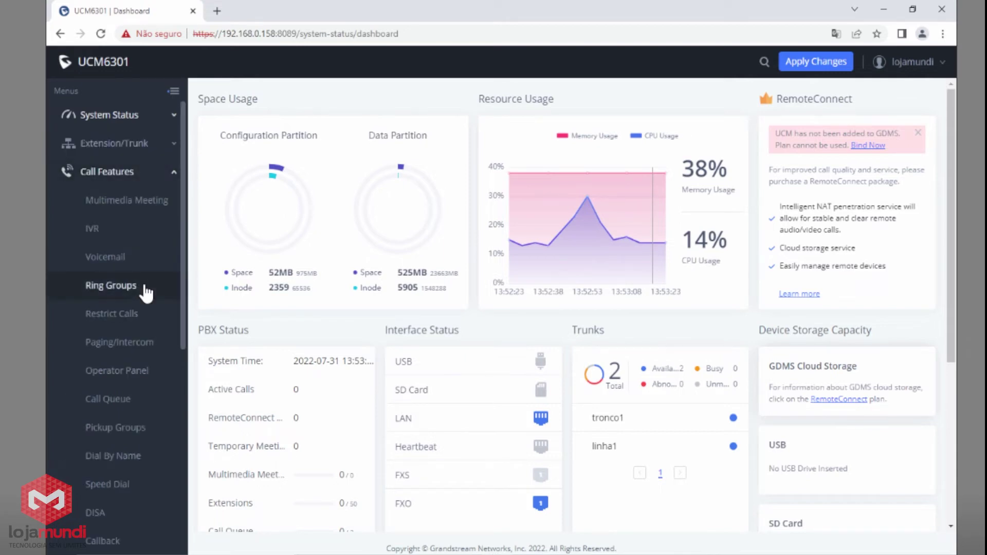
{"action": "left_click", "coordinate": [131, 431]}
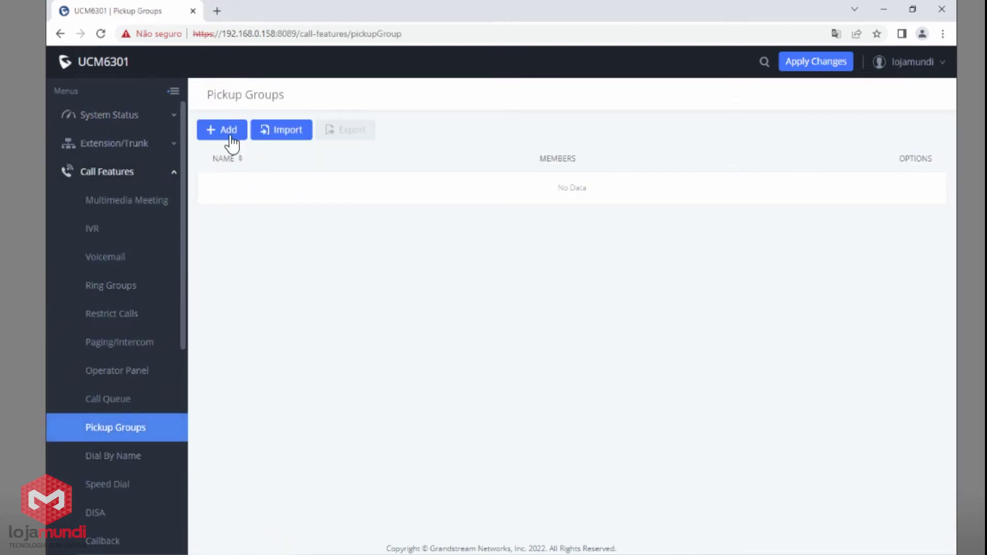
{"action": "left_click", "coordinate": [228, 133]}
{"action": "left_click", "coordinate": [409, 150]}
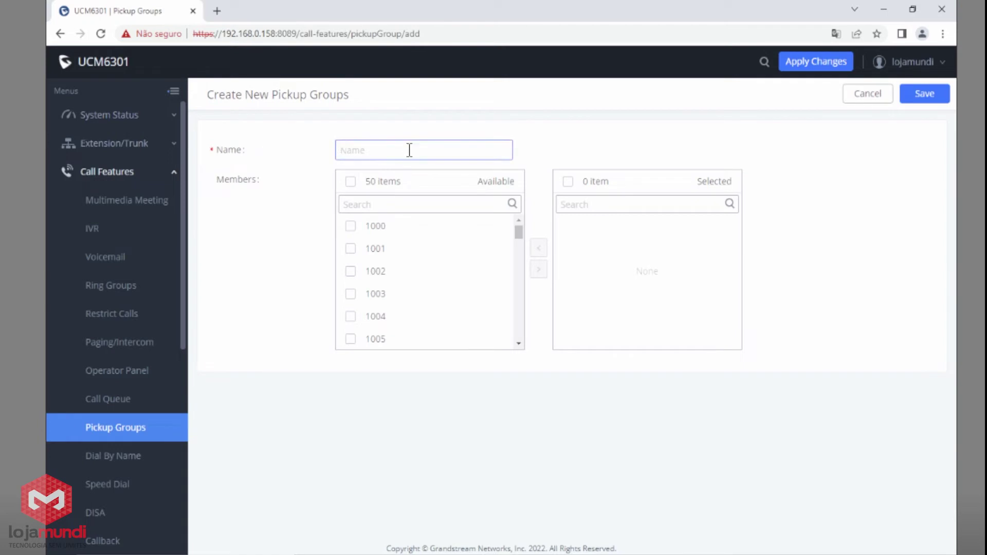
{"action": "type", "text": "suporte"}
{"action": "left_click", "coordinate": [350, 226]}
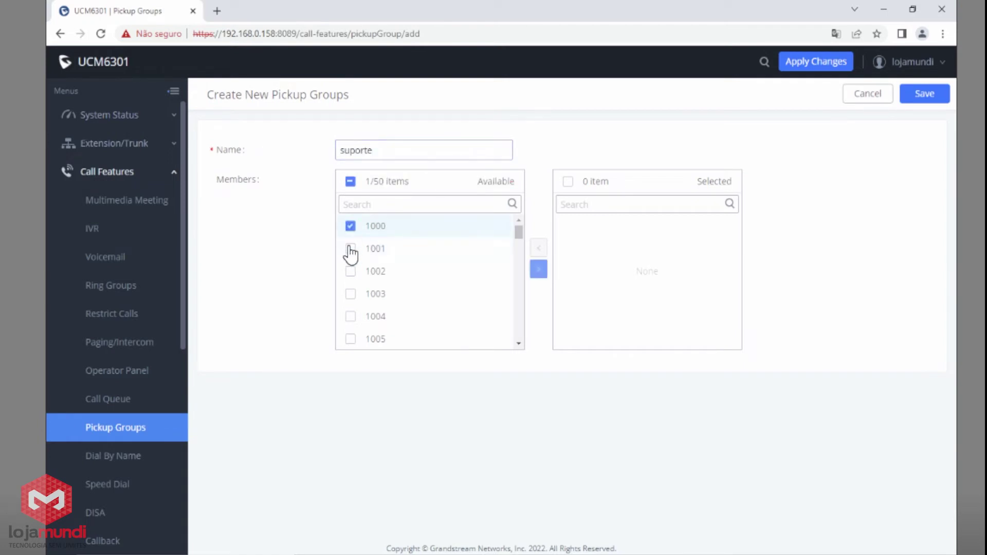
{"action": "left_click", "coordinate": [350, 249]}
{"action": "left_click", "coordinate": [351, 272]}
{"action": "left_click", "coordinate": [538, 269]}
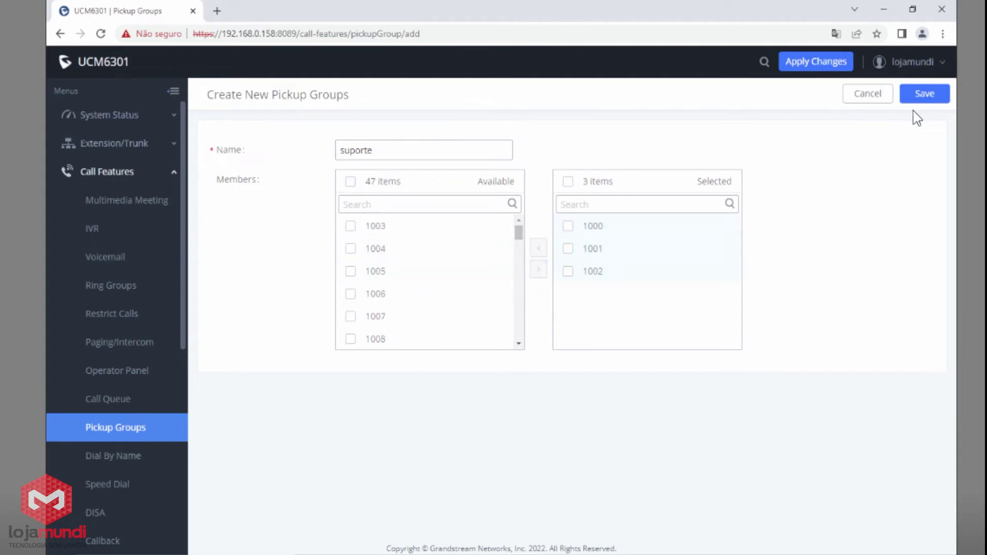
{"action": "left_click", "coordinate": [925, 98]}
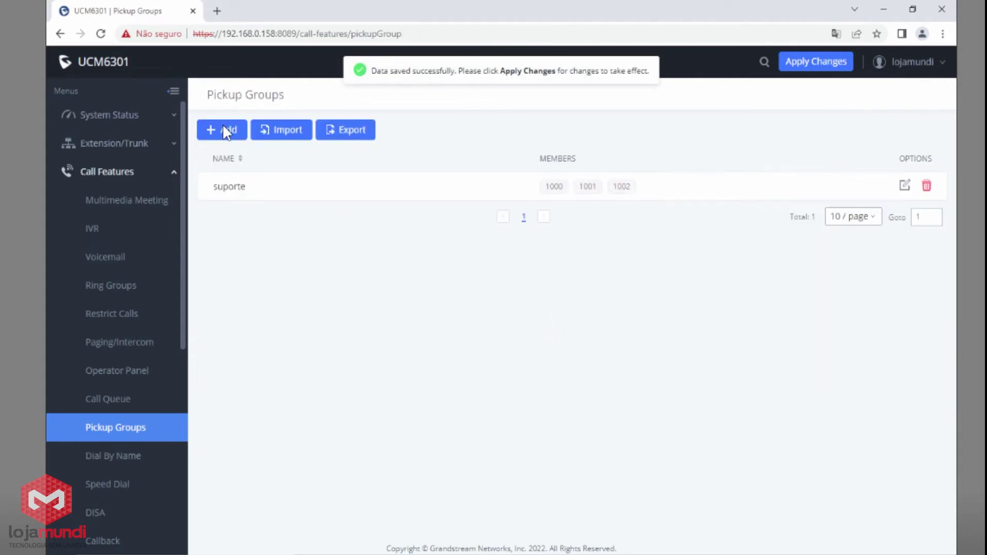
Create pickup group comercial with extensions 1003, 1004 and 1005.
{"action": "left_click", "coordinate": [223, 128]}
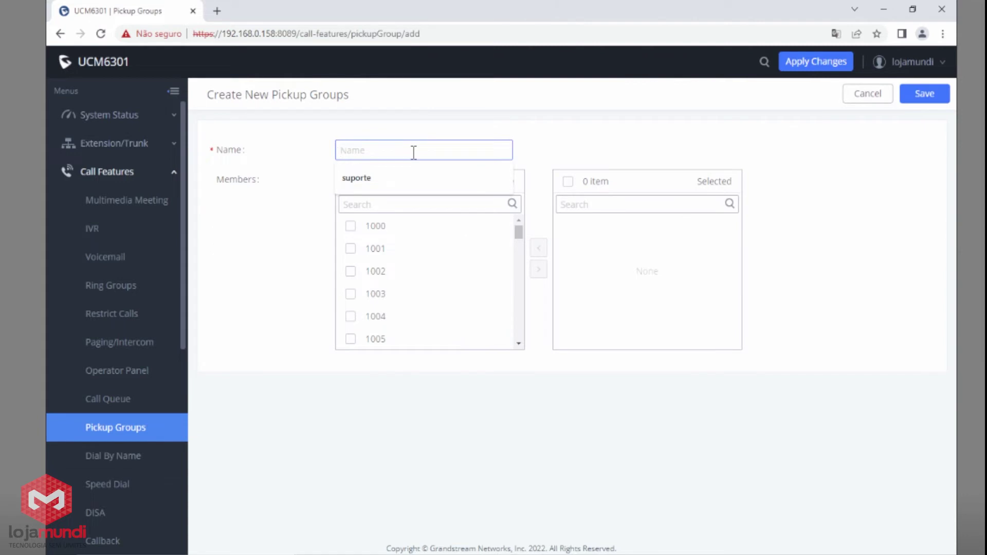
{"action": "type", "text": "comerciaç"}
{"action": "key", "text": "BackSpace"}
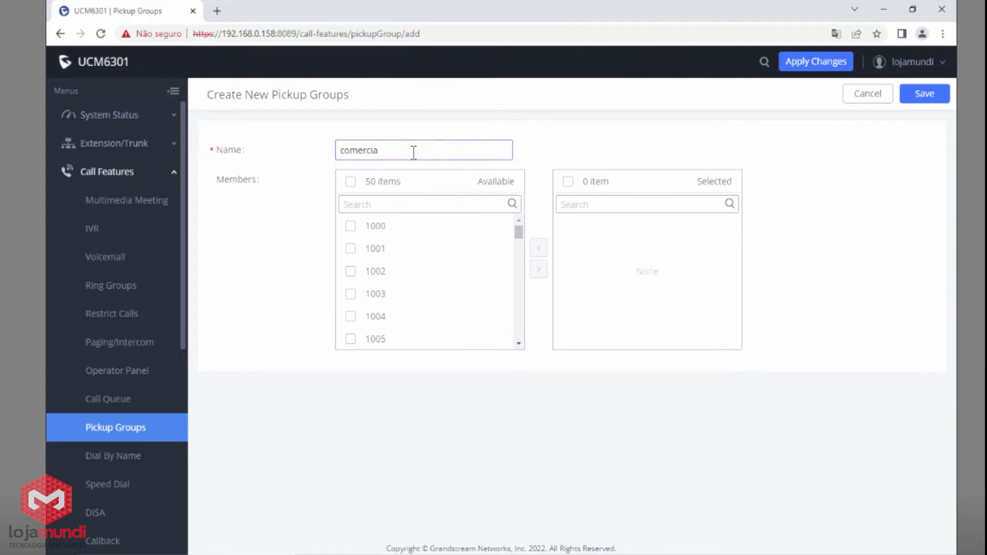
{"action": "left_click", "coordinate": [350, 293]}
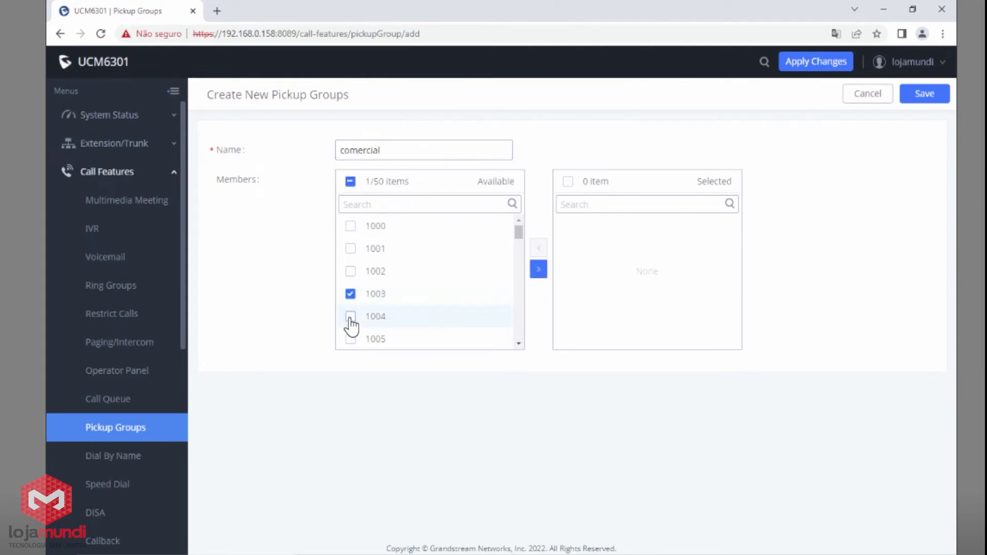
{"action": "left_click", "coordinate": [350, 316]}
{"action": "left_click", "coordinate": [350, 339]}
{"action": "left_click", "coordinate": [538, 268]}
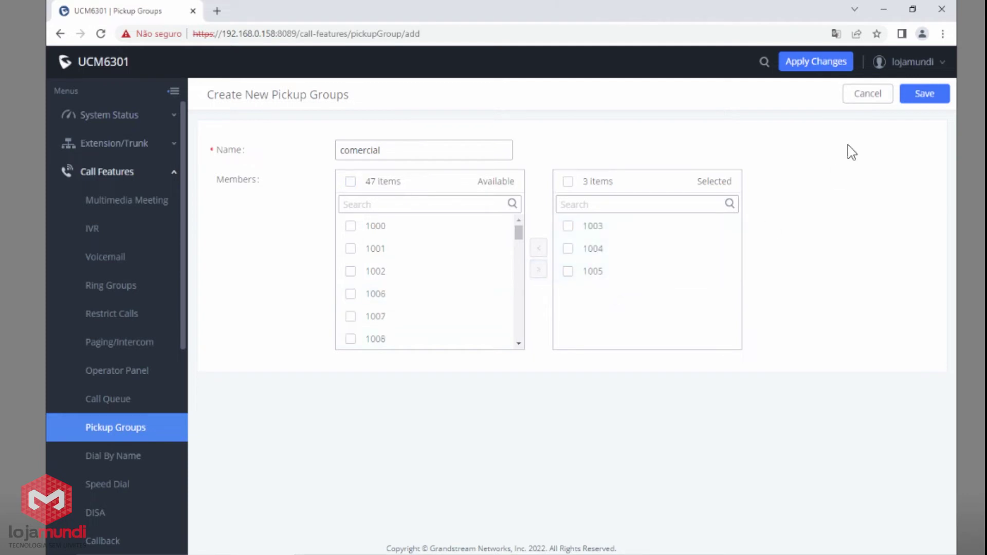
{"action": "left_click", "coordinate": [917, 95]}
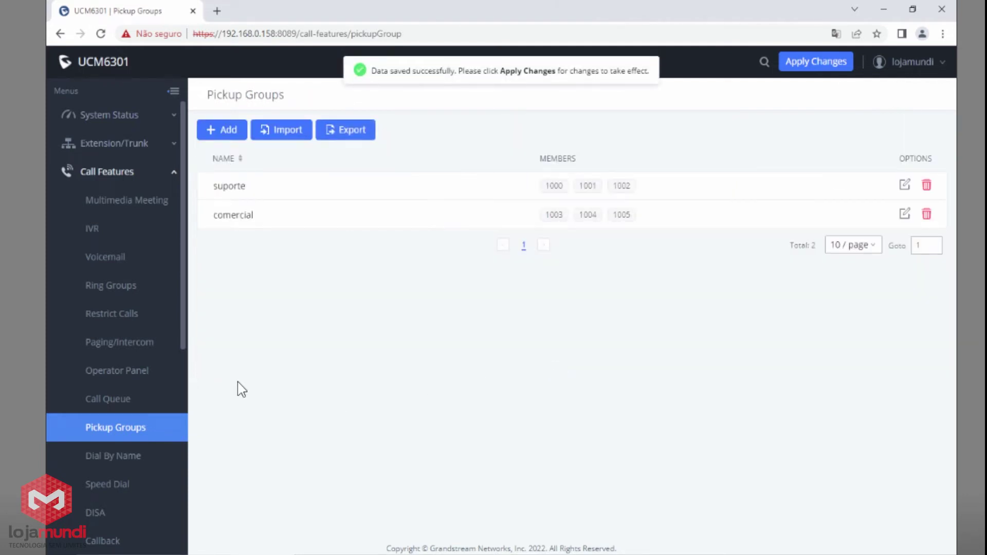
Check the call queue list for the suporte and comercial queue names.
{"action": "left_click", "coordinate": [150, 400]}
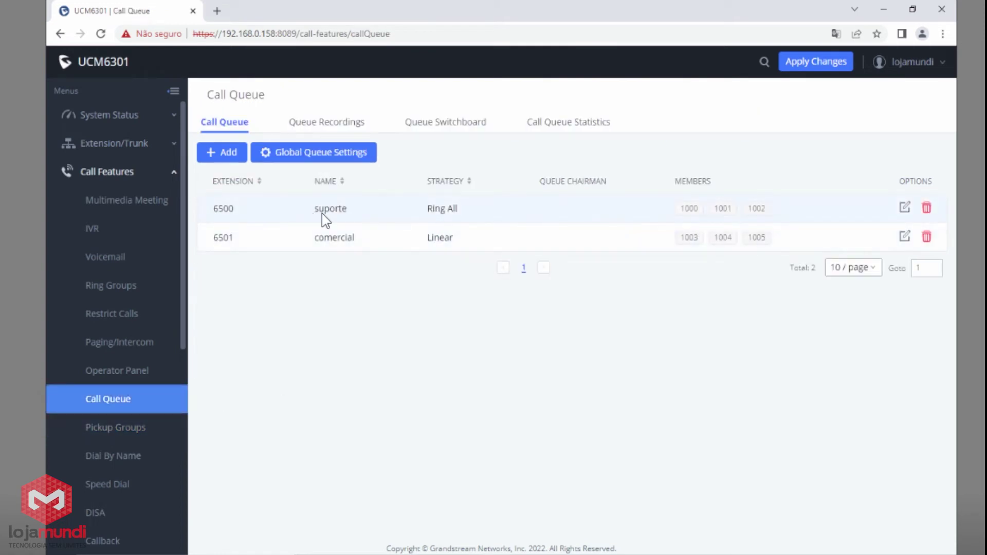
{"action": "left_click_drag", "start_coordinate": [315, 209], "coordinate": [335, 210]}
{"action": "left_click_drag", "start_coordinate": [314, 239], "coordinate": [333, 239]}
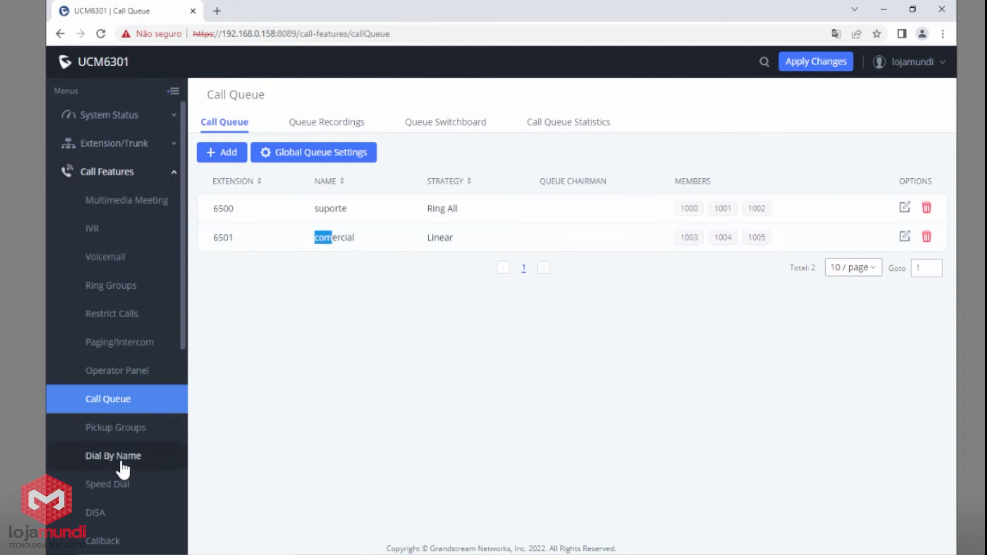
Back in pickup groups, check suporte's members and begin a new pickup group.
{"action": "left_click", "coordinate": [126, 432]}
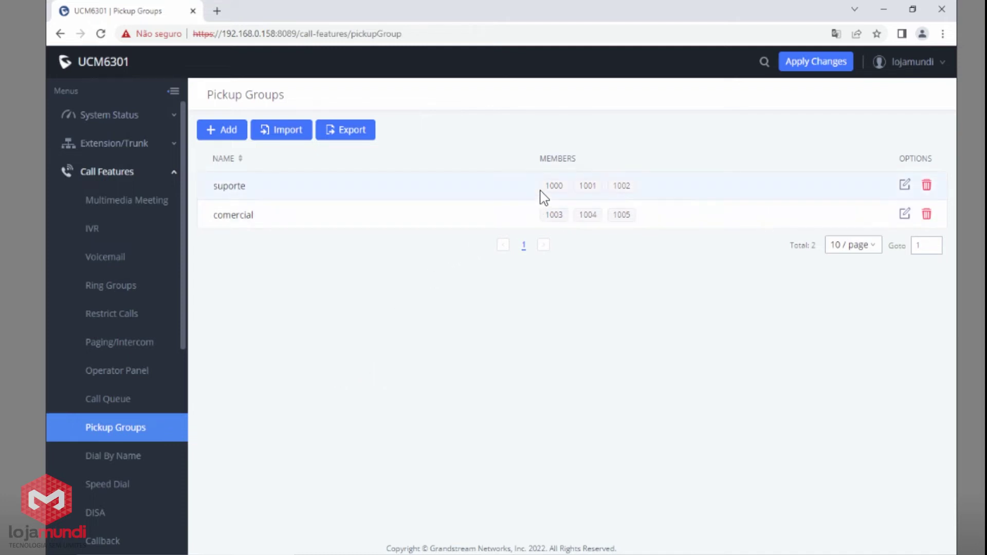
{"action": "left_click_drag", "start_coordinate": [549, 189], "coordinate": [561, 190]}
{"action": "left_click", "coordinate": [226, 132]}
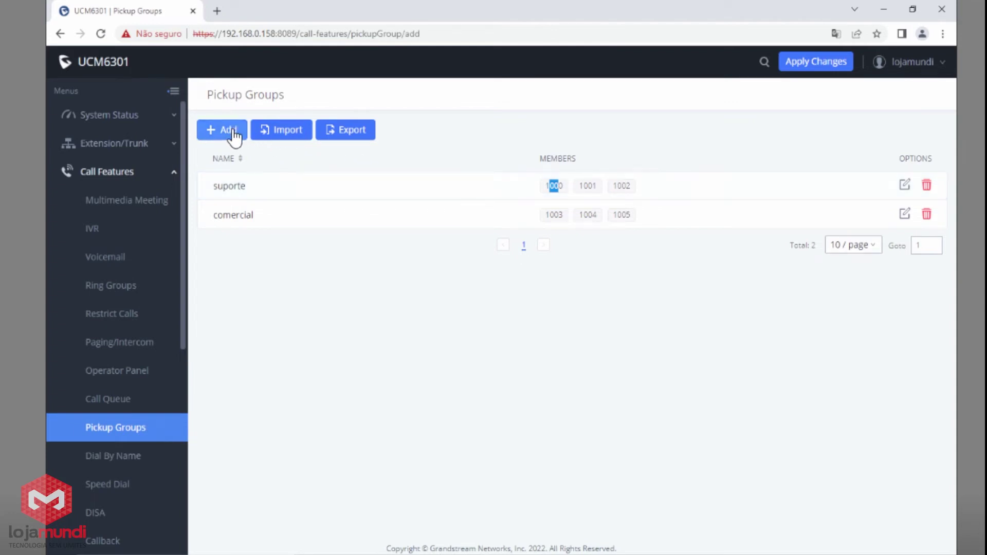
Name the new pickup group 'todos', add all 50 extensions, and save it.
{"action": "left_click", "coordinate": [435, 150]}
{"action": "type", "text": "to"}
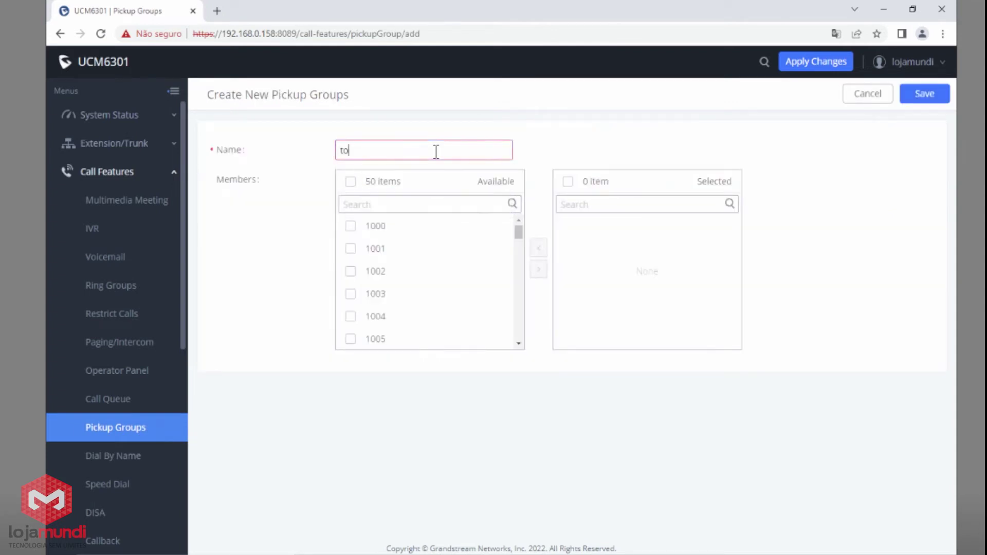
{"action": "type", "text": "fos"}
{"action": "key", "text": "BackSpace"}
{"action": "key", "text": "BackSpace"}
{"action": "type", "text": "dos"}
{"action": "left_click", "coordinate": [350, 181]}
{"action": "left_click", "coordinate": [538, 269]}
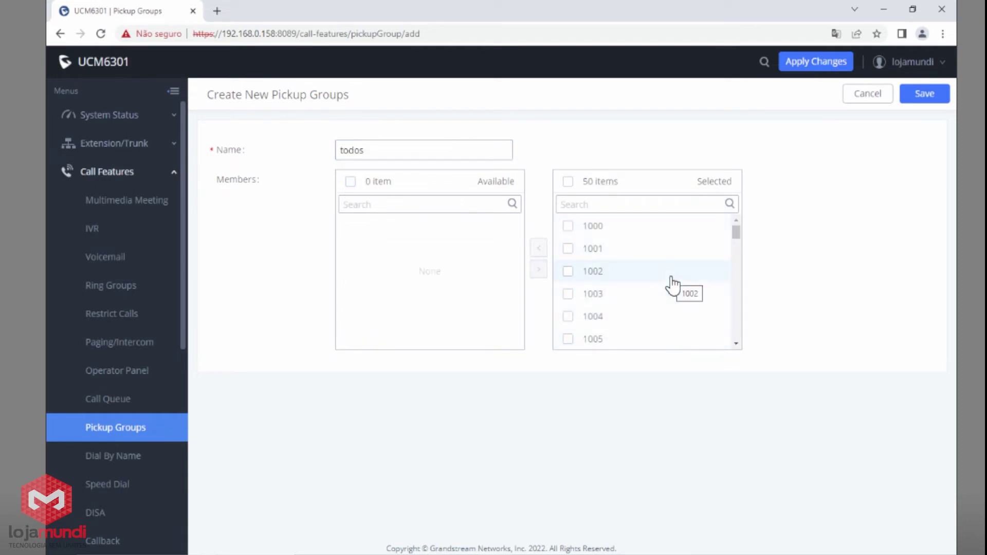
{"action": "left_click", "coordinate": [924, 93]}
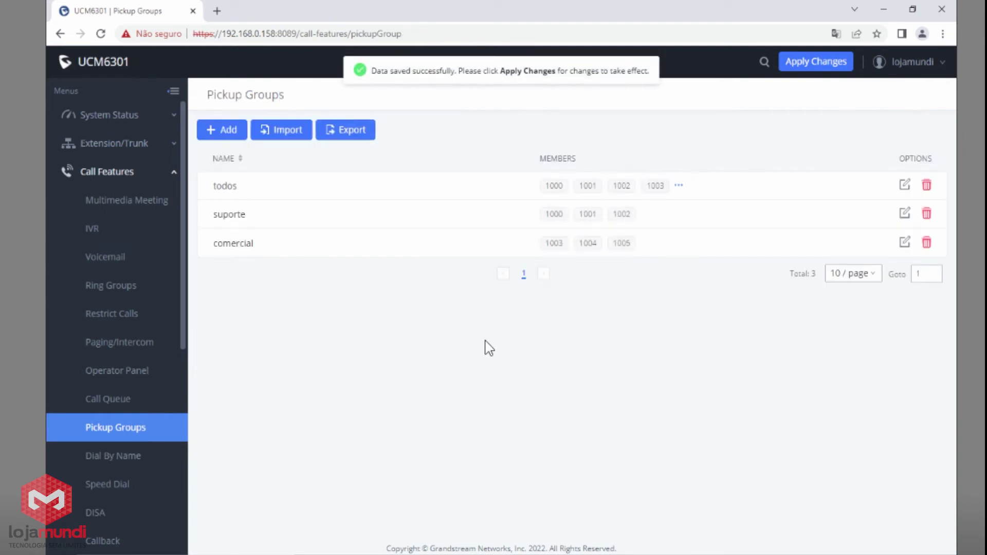
{"action": "left_click_drag", "start_coordinate": [399, 192], "coordinate": [682, 194]}
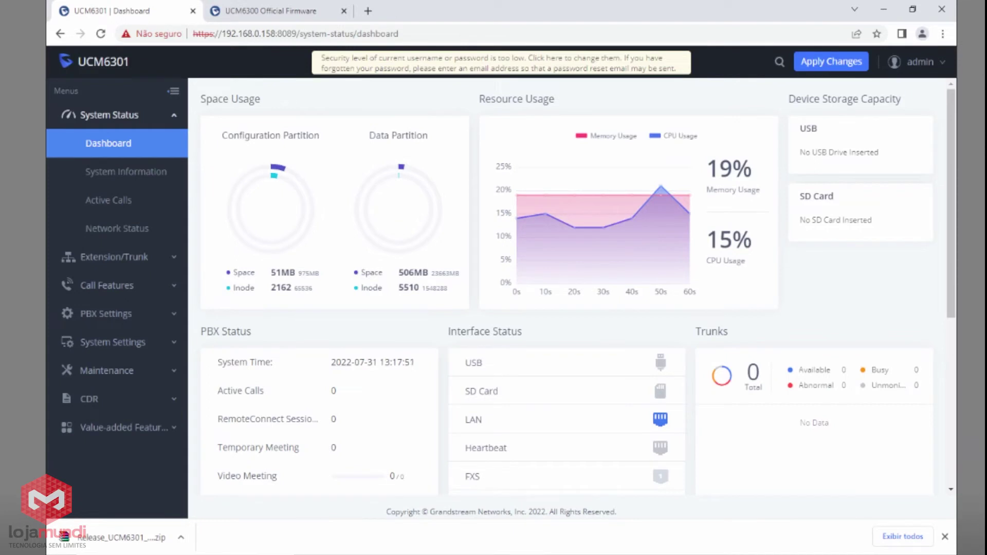
Add a new analog trunk on FXO port 1 with trunk name linha1.
{"action": "left_click", "coordinate": [136, 257]}
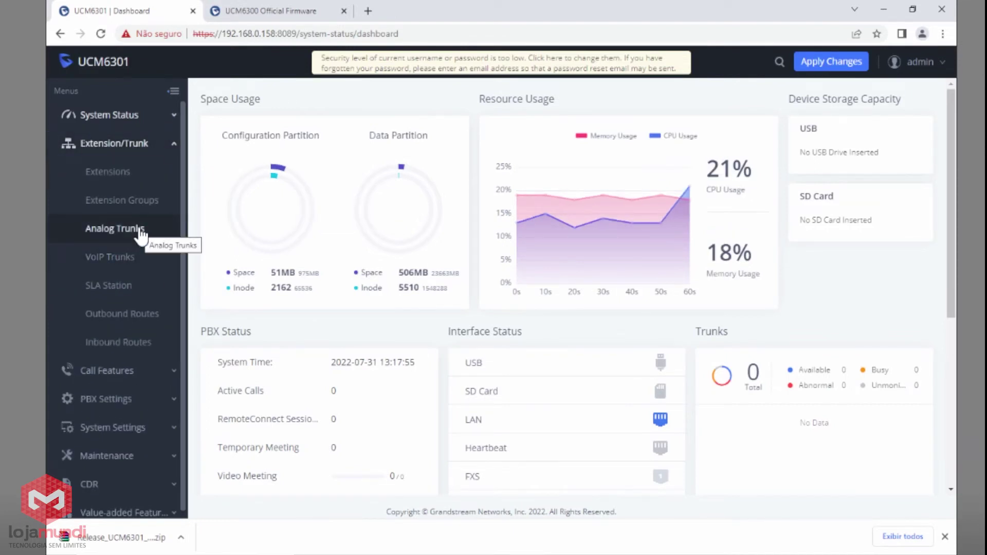
{"action": "left_click", "coordinate": [141, 234]}
{"action": "left_click", "coordinate": [228, 156]}
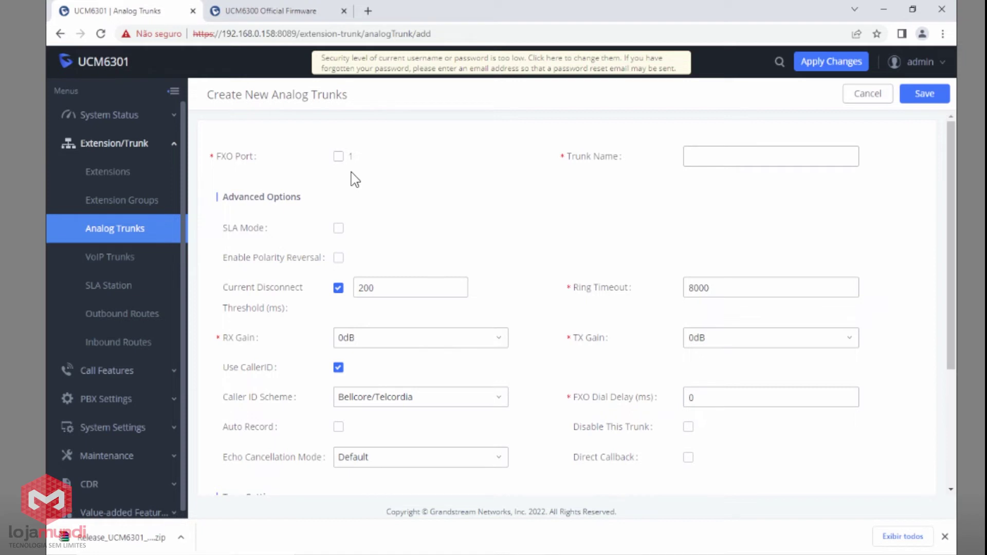
{"action": "left_click", "coordinate": [339, 157]}
{"action": "left_click", "coordinate": [722, 161]}
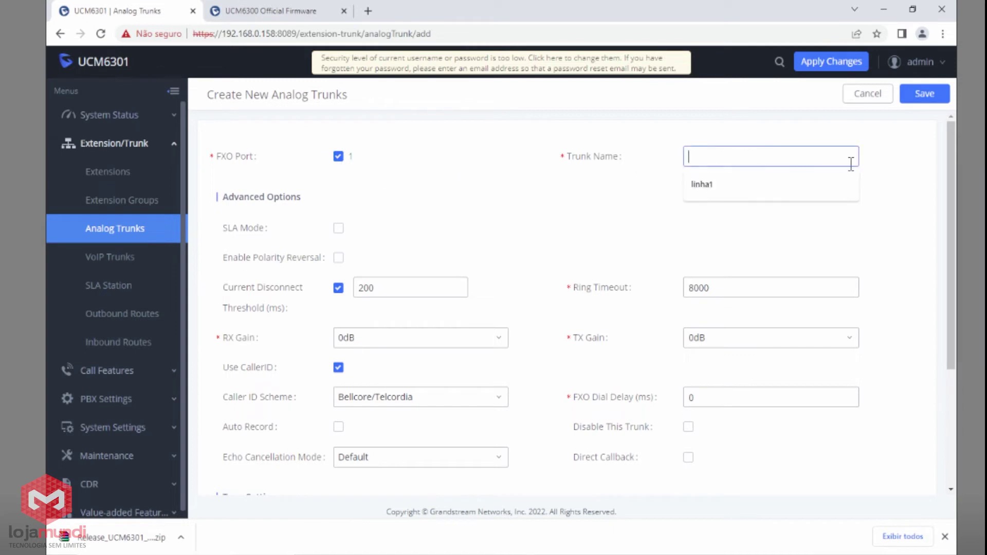
{"action": "left_click", "coordinate": [730, 182]}
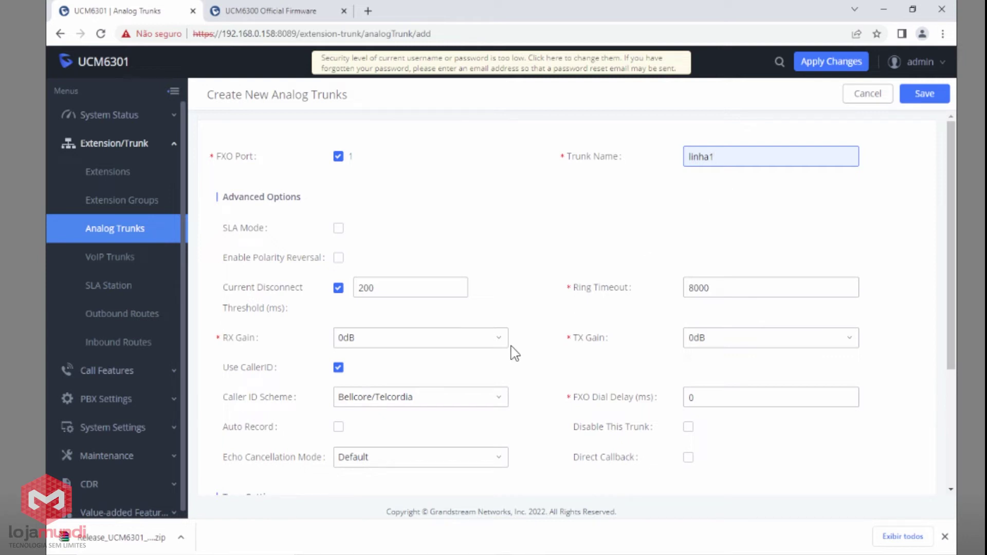
{"action": "scroll", "coordinate": [362, 350], "scroll_direction": "down", "scroll_amount": 1}
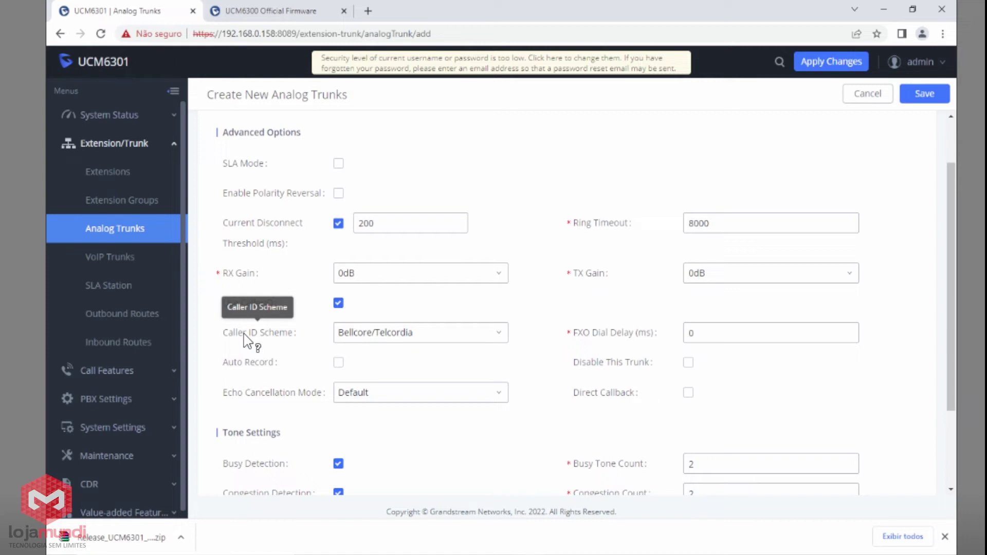
Set the linha1 trunk's Caller ID Scheme to ETSI-DTMF During Ringing.
{"action": "left_click", "coordinate": [387, 338]}
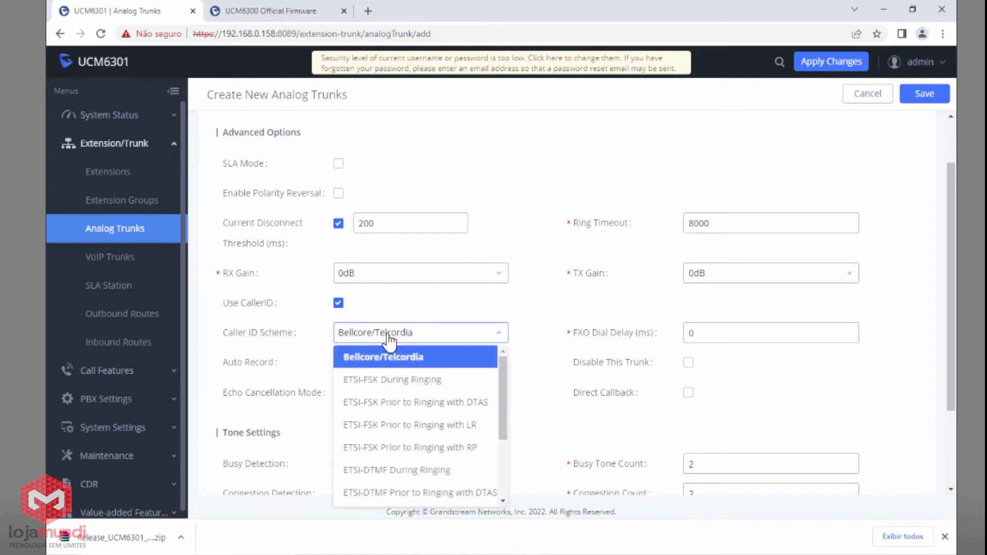
{"action": "left_click", "coordinate": [403, 475]}
{"action": "scroll", "coordinate": [518, 409], "scroll_direction": "down", "scroll_amount": 2}
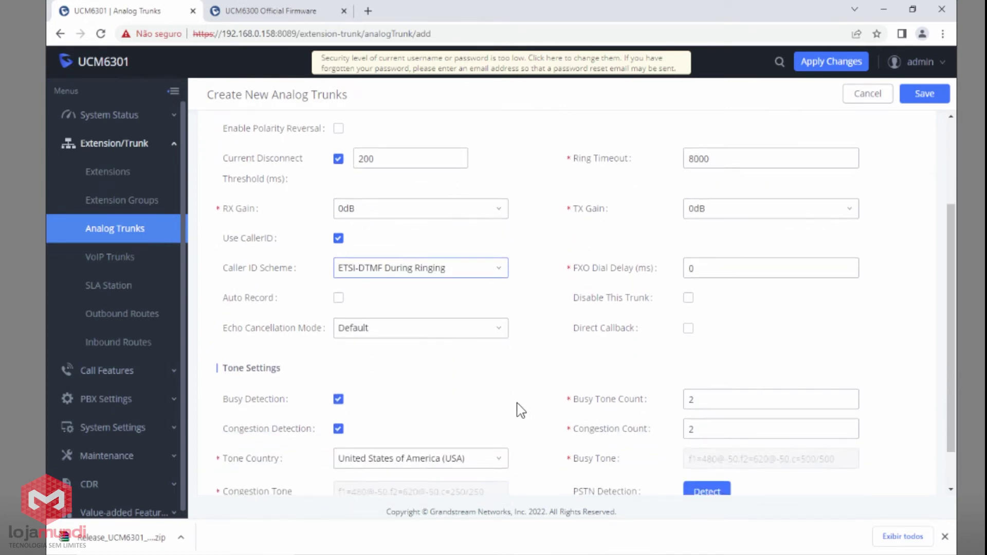
Set Tone Country to Brazil and save the linha1 analog trunk.
{"action": "mouse_move", "coordinate": [264, 419]}
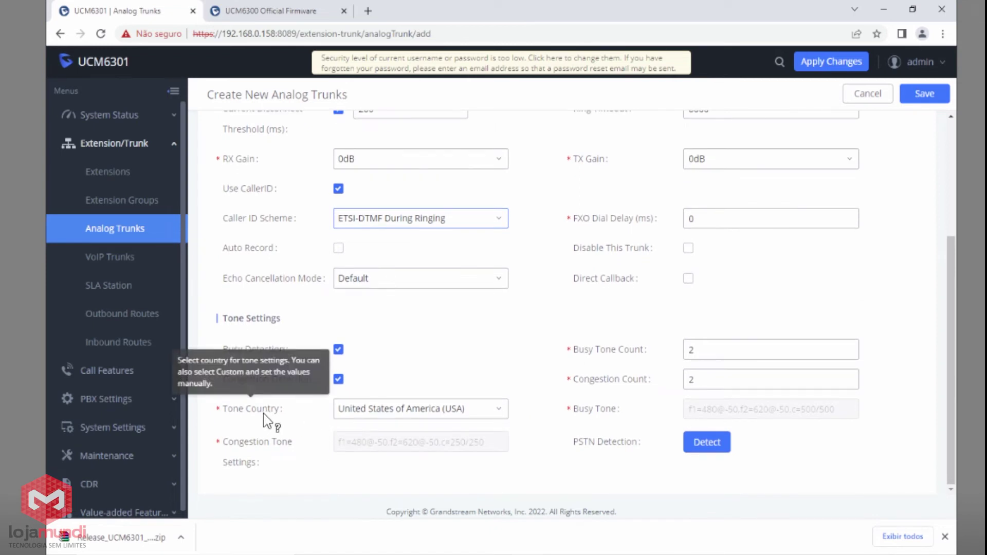
{"action": "left_click", "coordinate": [379, 411]}
{"action": "left_click_drag", "start_coordinate": [502, 370], "coordinate": [513, 259]}
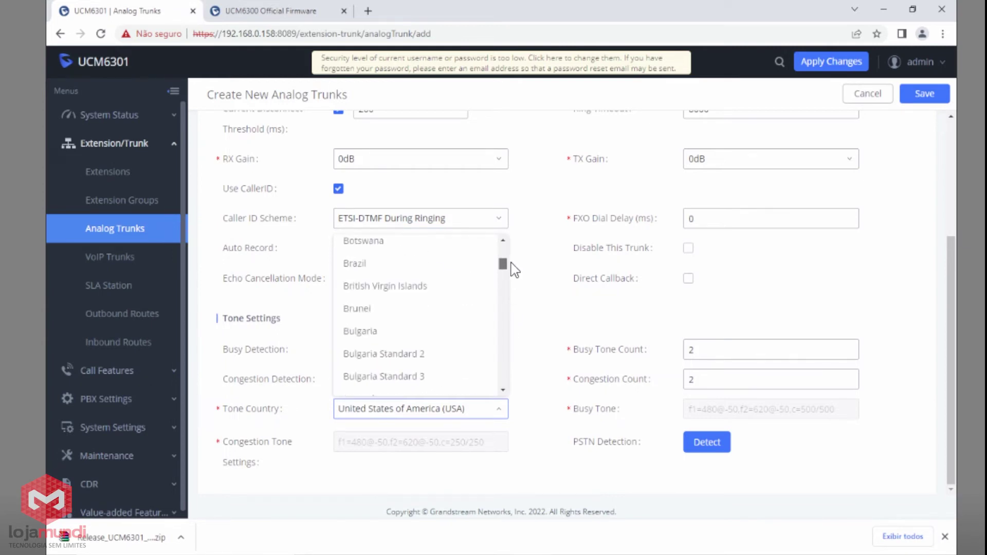
{"action": "left_click", "coordinate": [426, 269]}
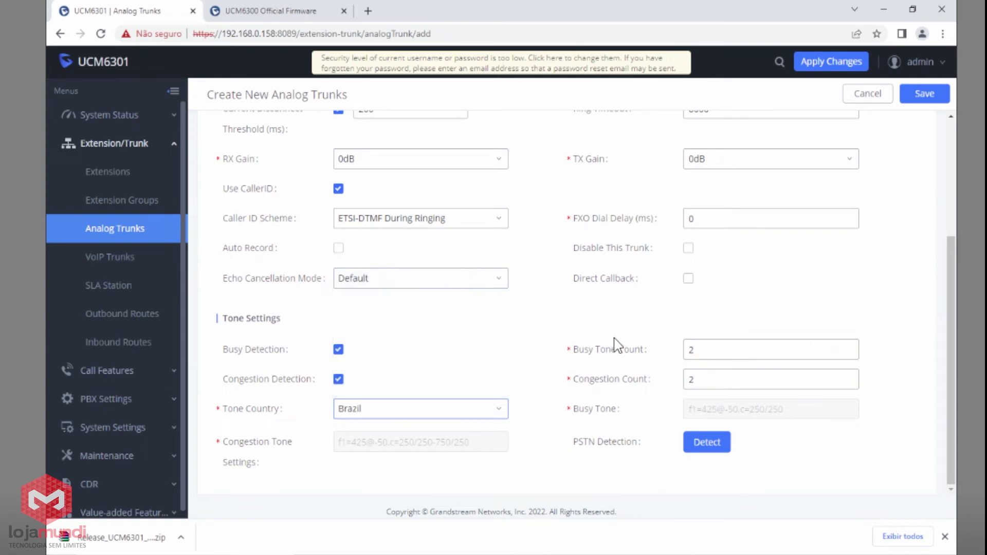
{"action": "scroll", "coordinate": [539, 350], "scroll_direction": "up", "scroll_amount": 4}
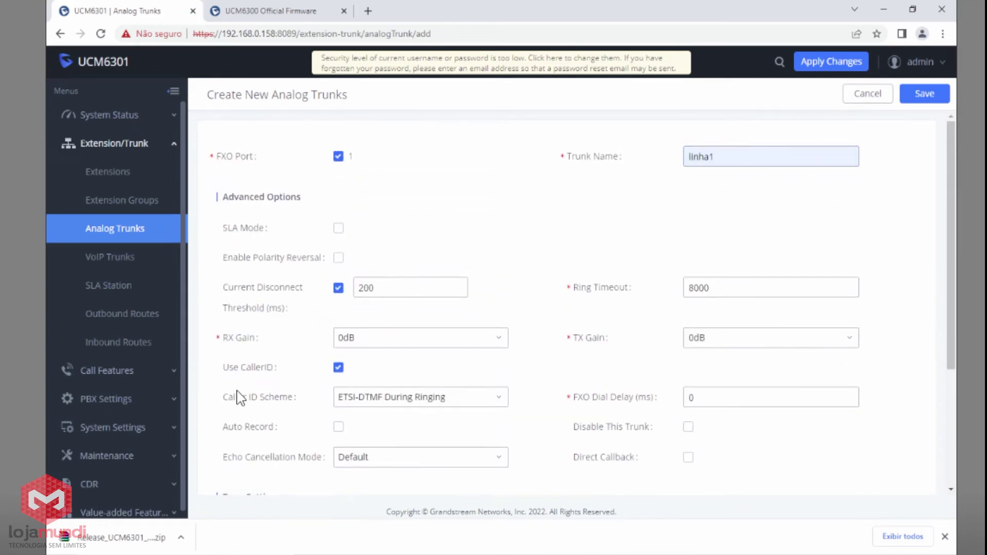
{"action": "scroll", "coordinate": [463, 404], "scroll_direction": "down", "scroll_amount": 1}
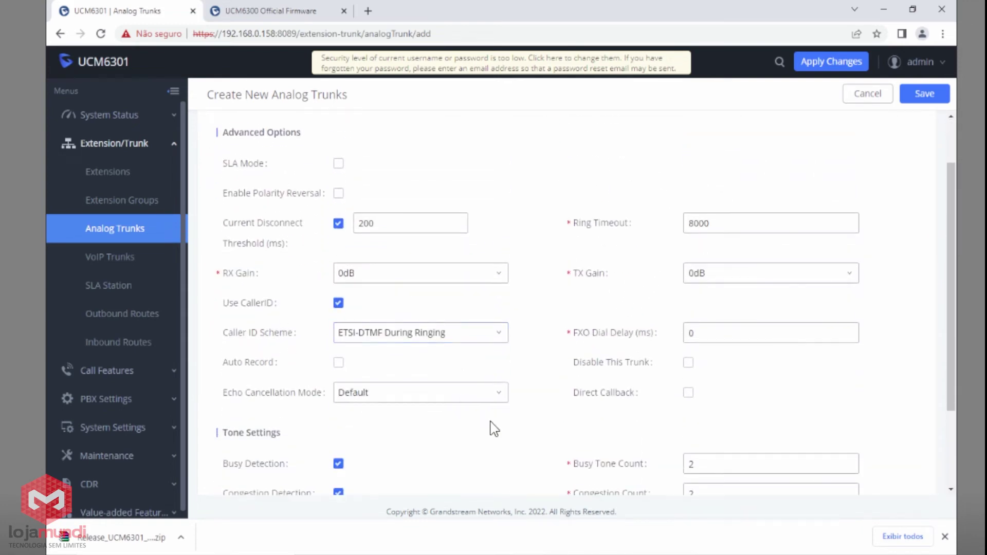
{"action": "scroll", "coordinate": [493, 429], "scroll_direction": "down", "scroll_amount": 2}
{"action": "mouse_move", "coordinate": [263, 417]}
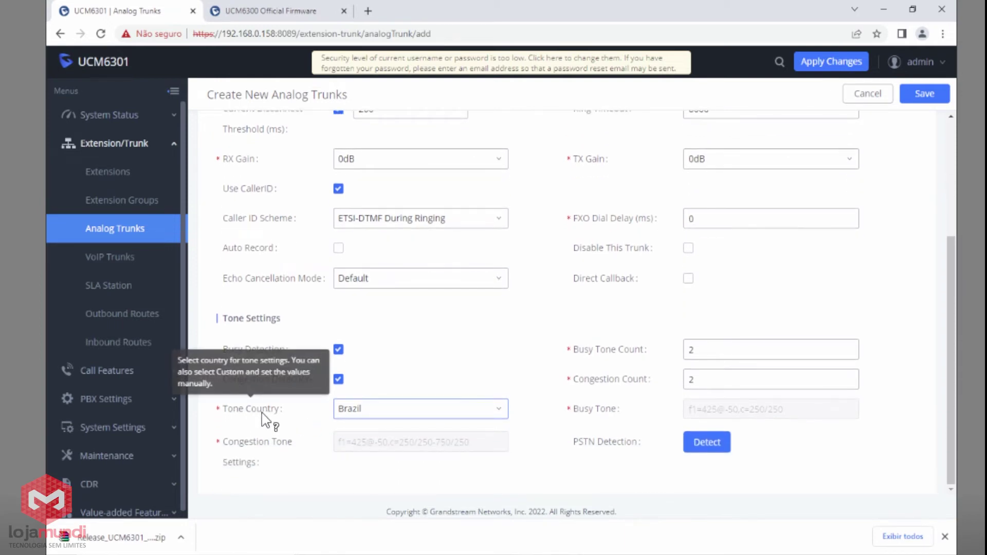
{"action": "scroll", "coordinate": [915, 326], "scroll_direction": "up", "scroll_amount": 3}
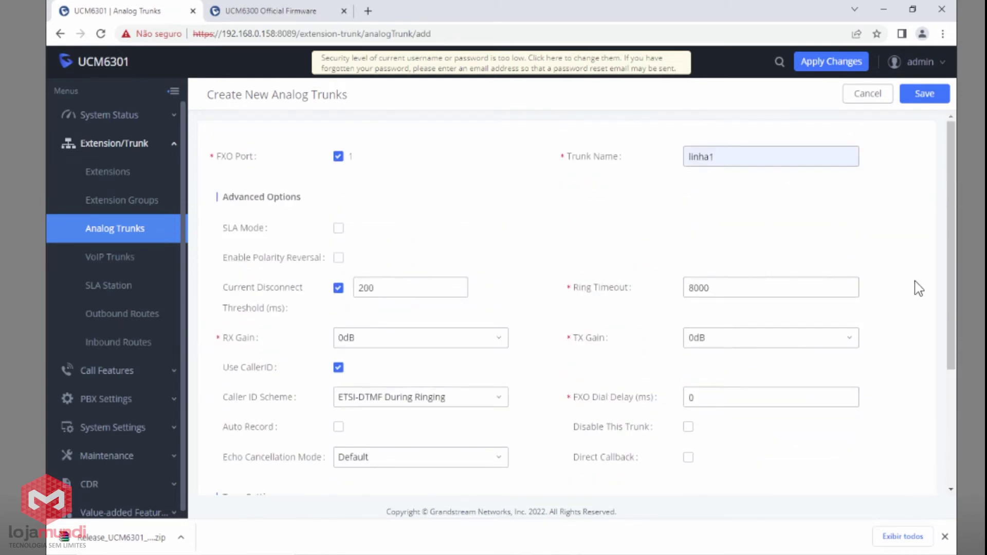
{"action": "left_click", "coordinate": [924, 94]}
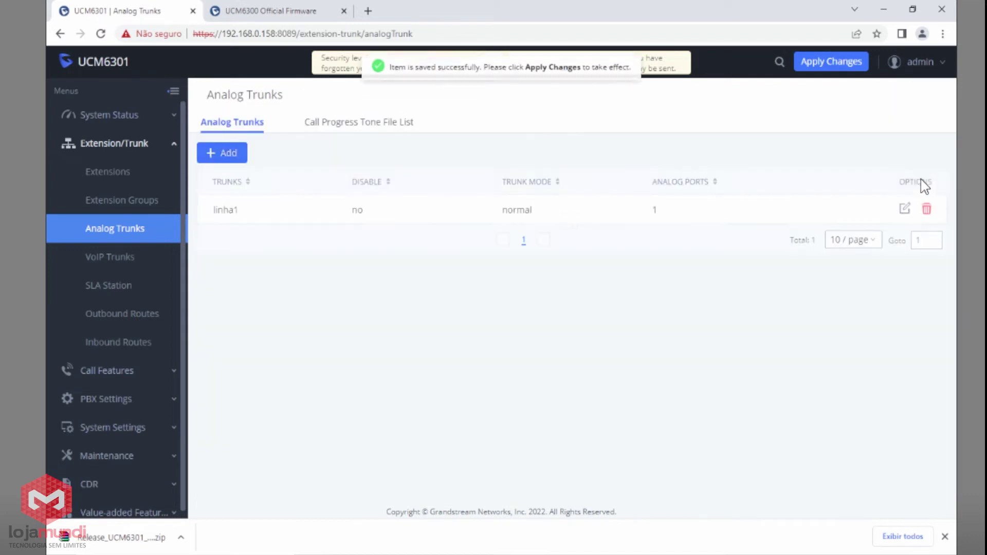
Apply the pending changes and check linha1 in the System Status dashboard's Trunks panel.
{"action": "left_click", "coordinate": [845, 65]}
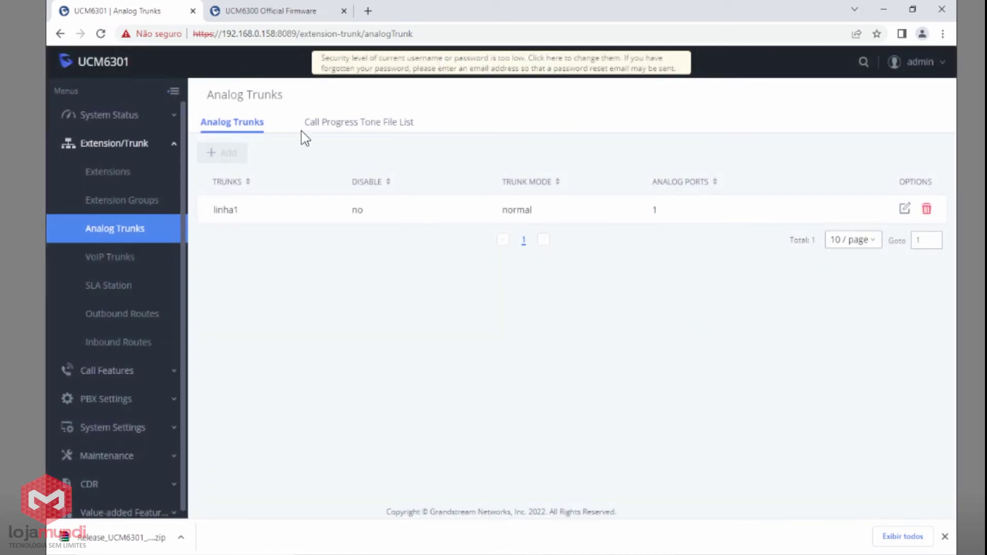
{"action": "left_click", "coordinate": [116, 117]}
{"action": "left_click", "coordinate": [114, 146]}
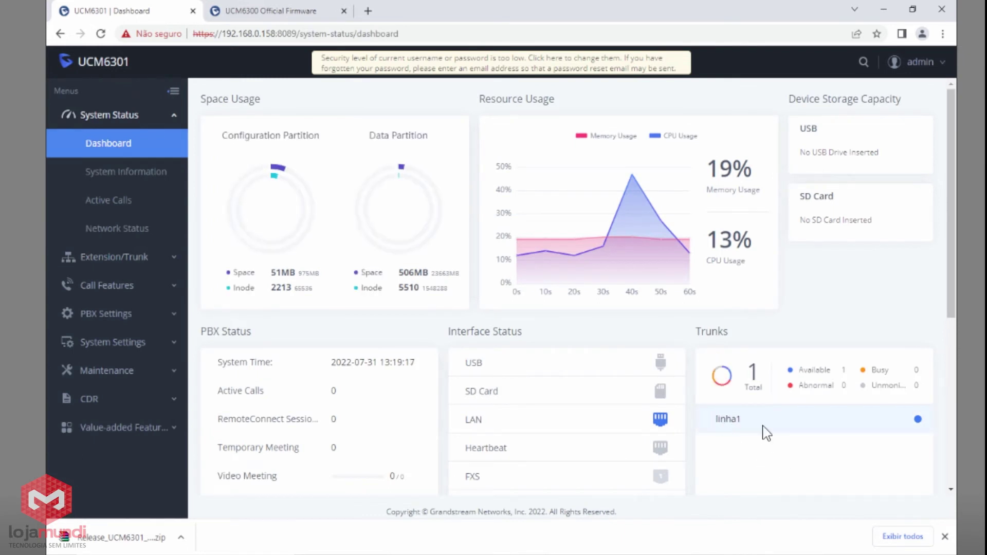
{"action": "mouse_move", "coordinate": [918, 420]}
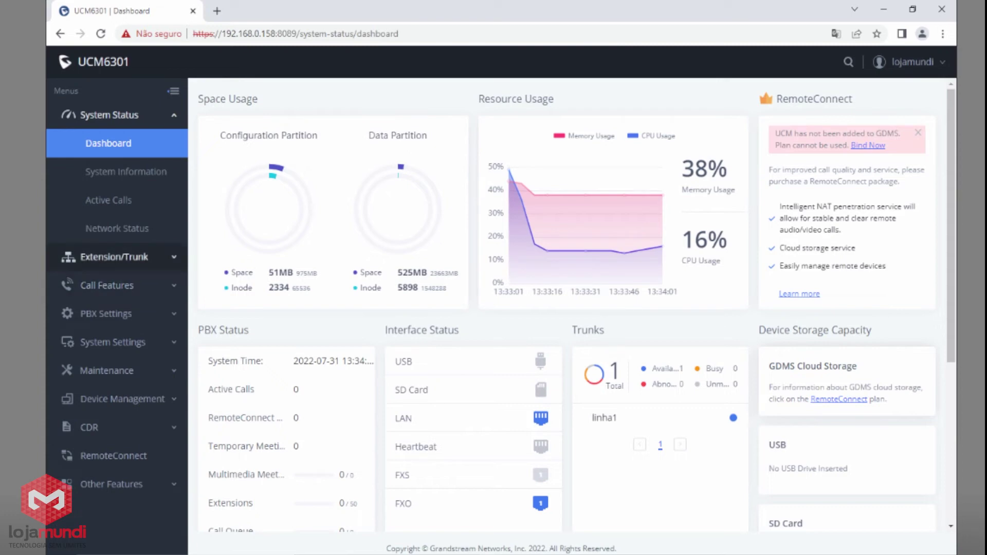
Start a new SIP trunk under VoIP Trunks with type Register SIP Trunk.
{"action": "left_click", "coordinate": [144, 262]}
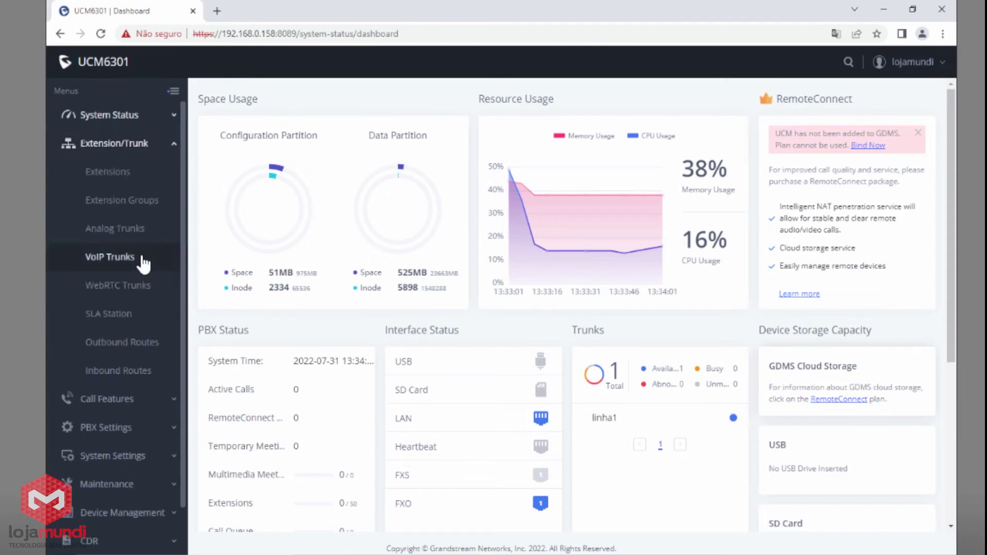
{"action": "left_click", "coordinate": [143, 260]}
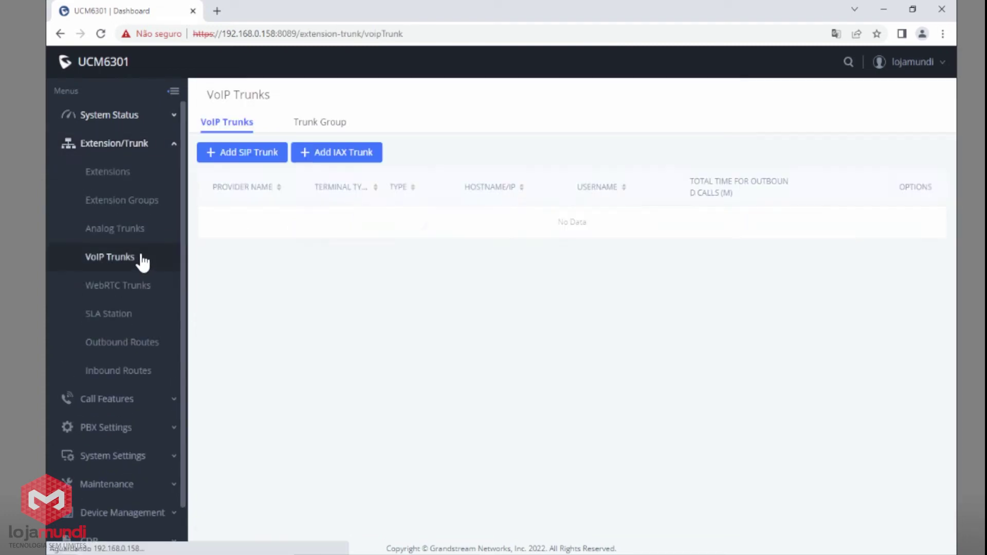
{"action": "left_click", "coordinate": [245, 154]}
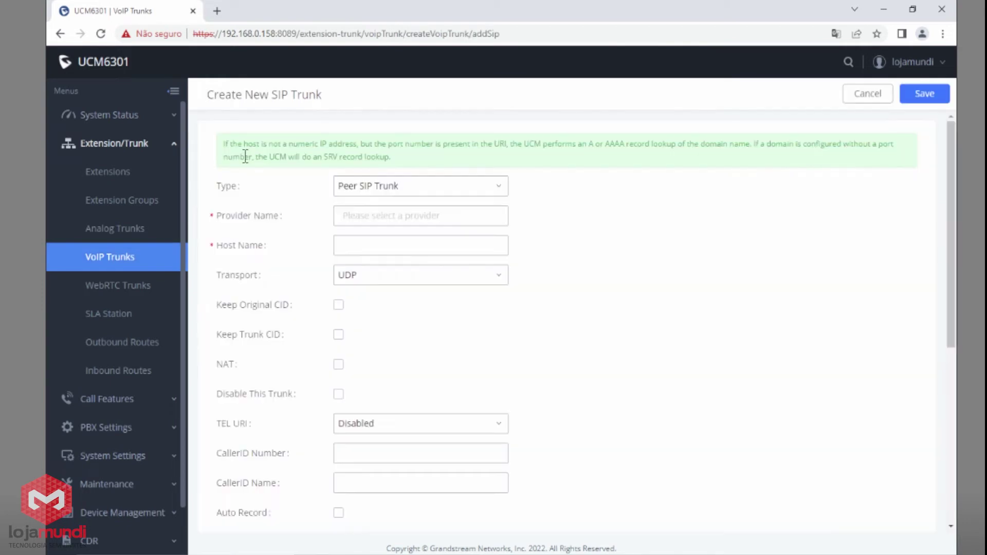
{"action": "left_click", "coordinate": [489, 194]}
{"action": "left_click", "coordinate": [423, 226]}
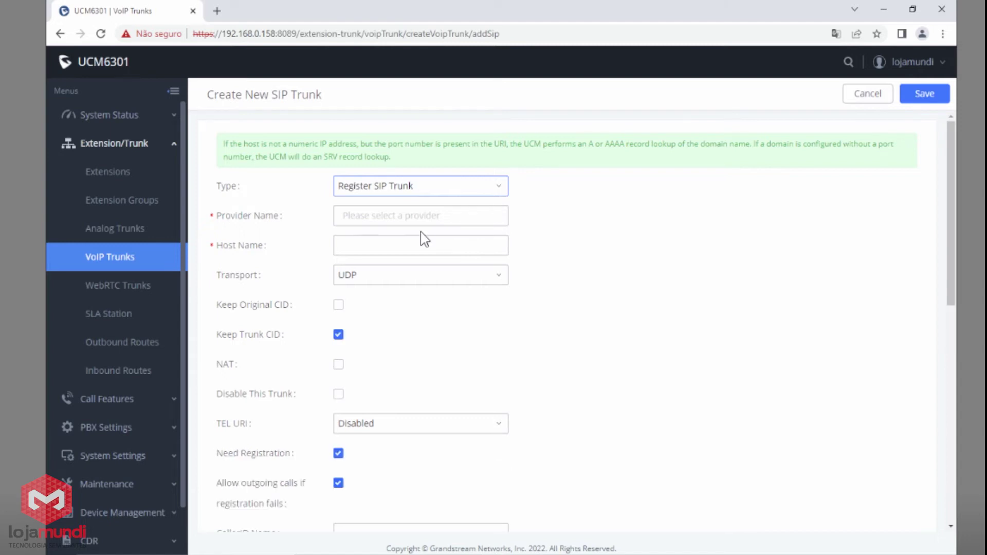
Name it tronco1, fill in host, username 200 and the account password, and save it.
{"action": "left_click", "coordinate": [425, 215]}
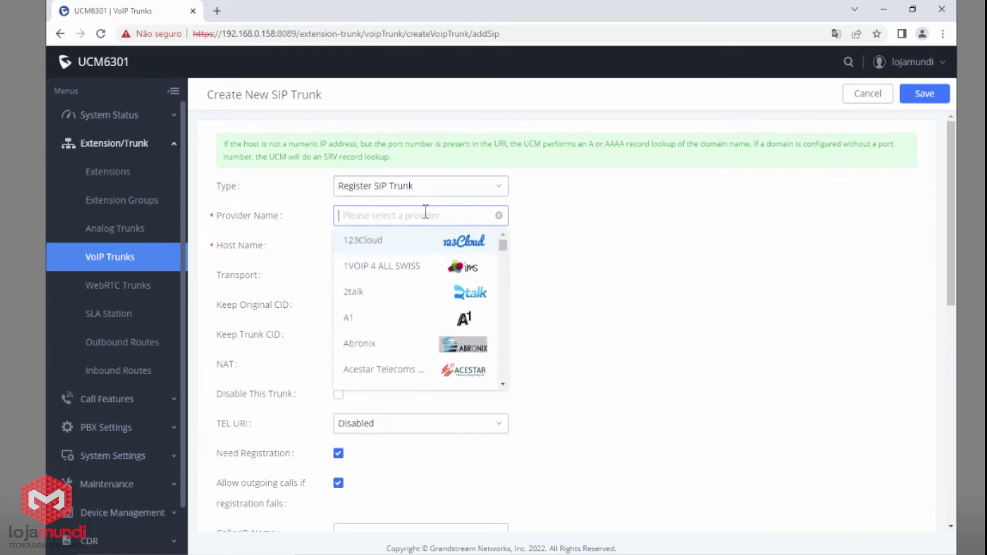
{"action": "type", "text": "tronco1"}
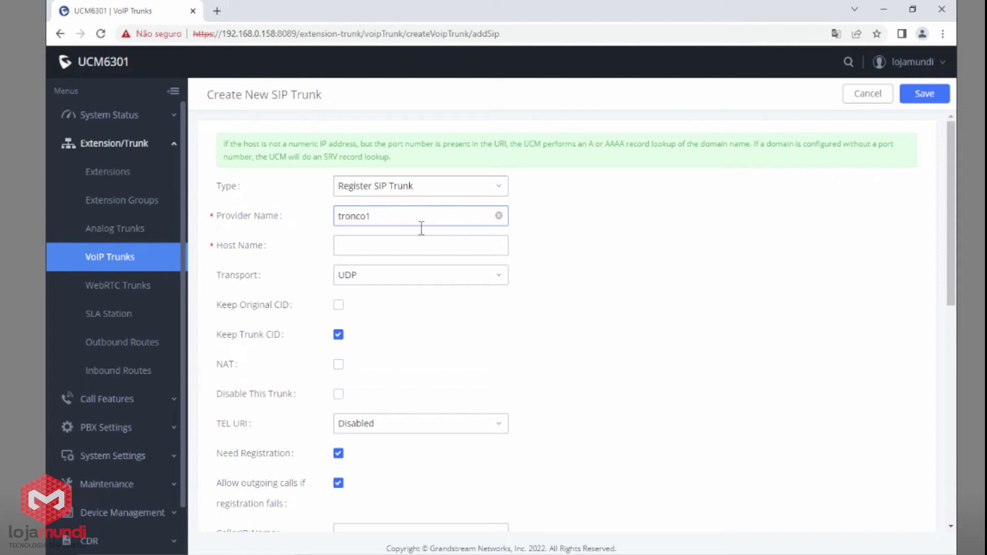
{"action": "left_click", "coordinate": [413, 244]}
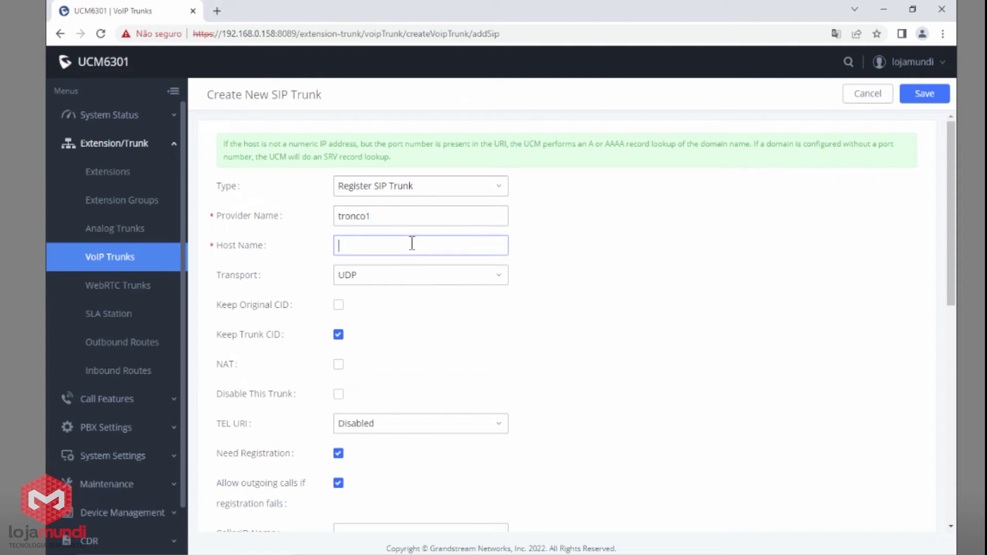
{"action": "left_click", "coordinate": [572, 536]}
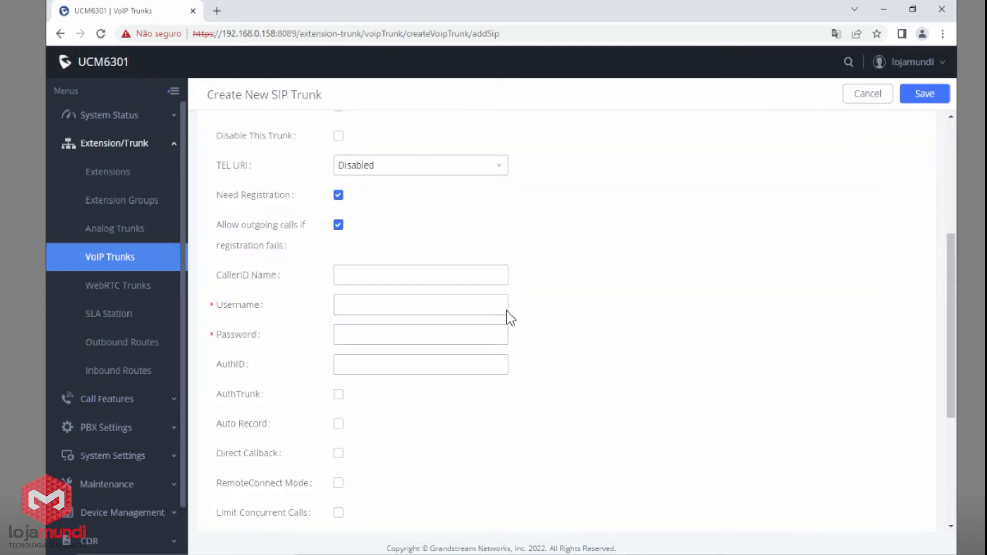
{"action": "left_click", "coordinate": [506, 310]}
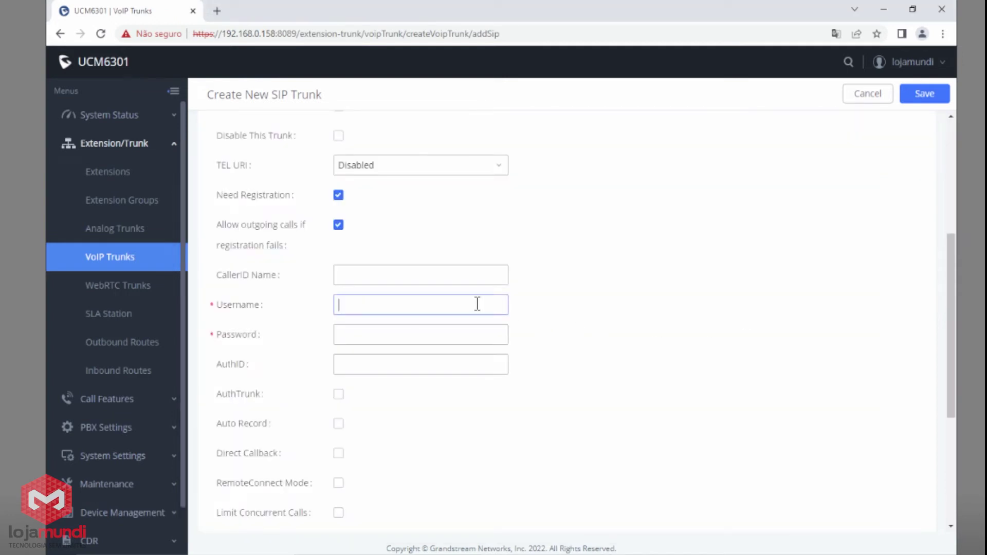
{"action": "type", "text": "200"}
{"action": "key", "text": "Tab"}
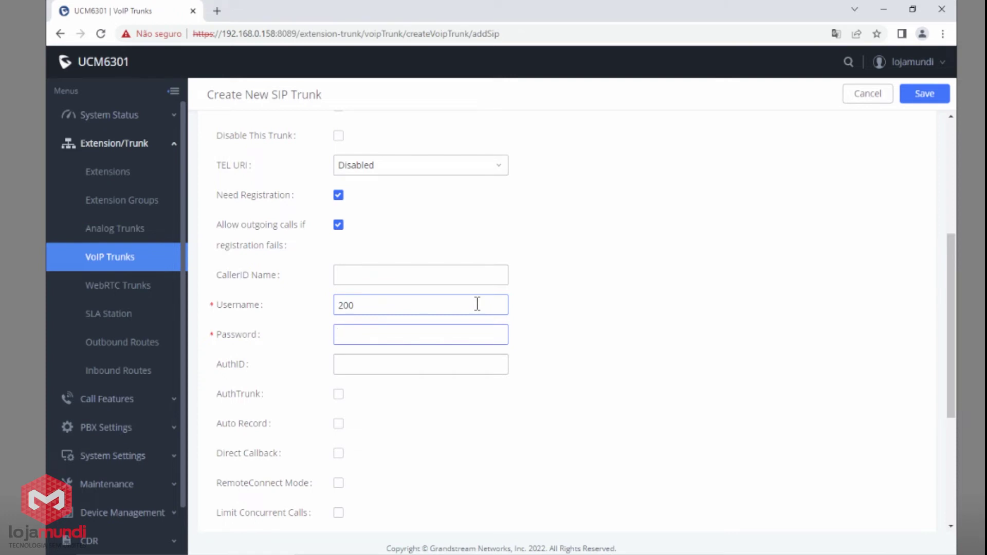
{"action": "type", "text": "*********"}
{"action": "left_click", "coordinate": [924, 94]}
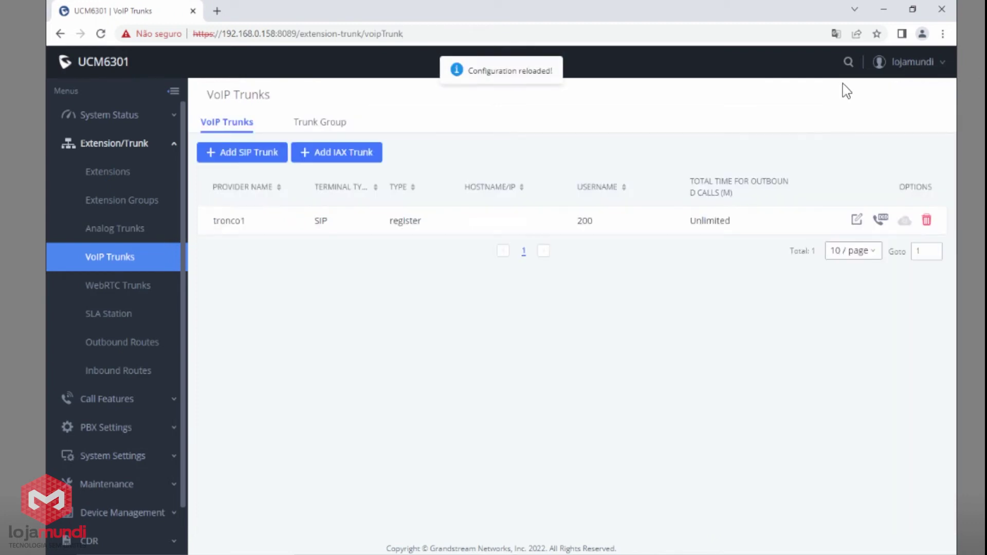
{"action": "left_click", "coordinate": [136, 123]}
{"action": "left_click", "coordinate": [108, 144]}
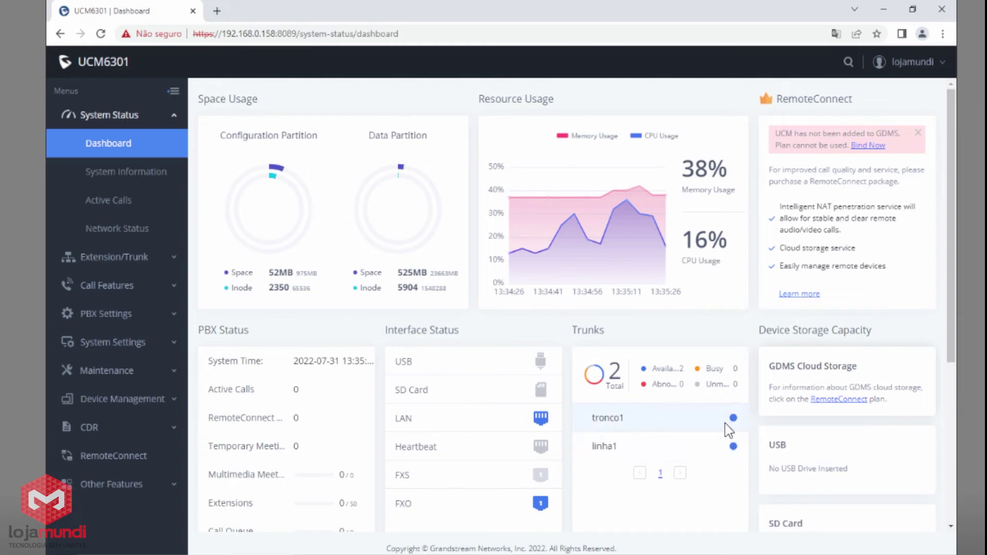
Review the dashboard Trunks panel listing tronco1 and linha1 as available.
{"action": "mouse_move", "coordinate": [734, 420]}
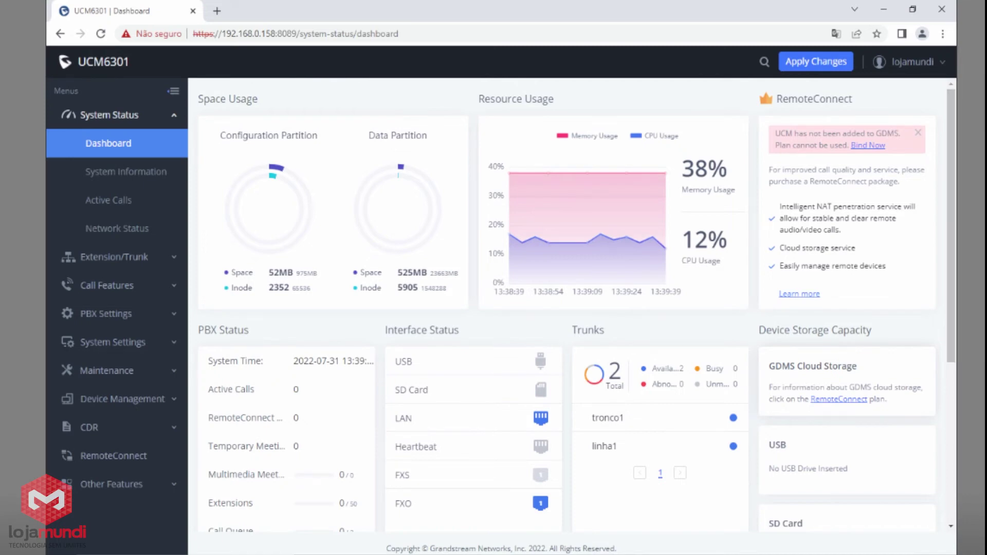
{"action": "left_click", "coordinate": [136, 260]}
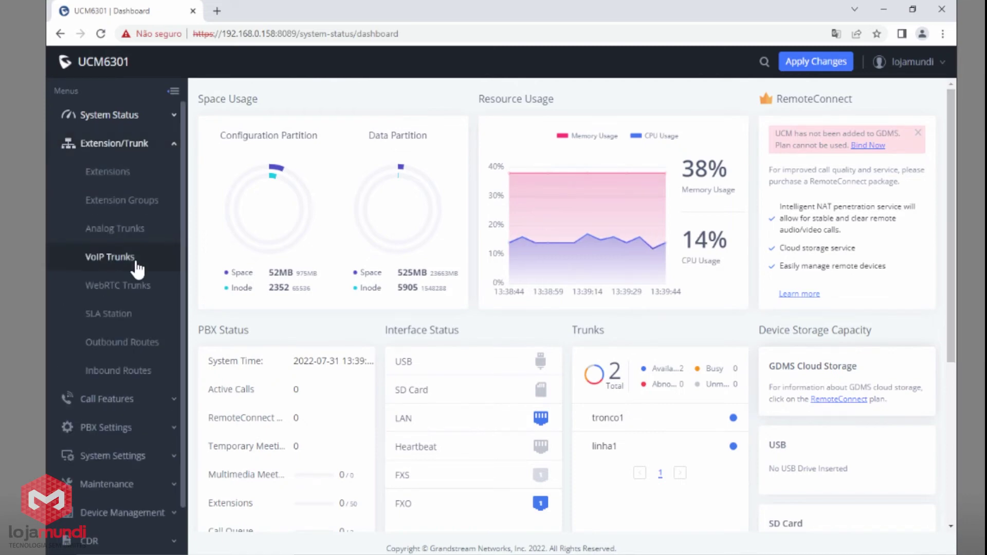
Add a new inbound route for trunk tronco1 with pattern _X.
{"action": "left_click", "coordinate": [99, 372]}
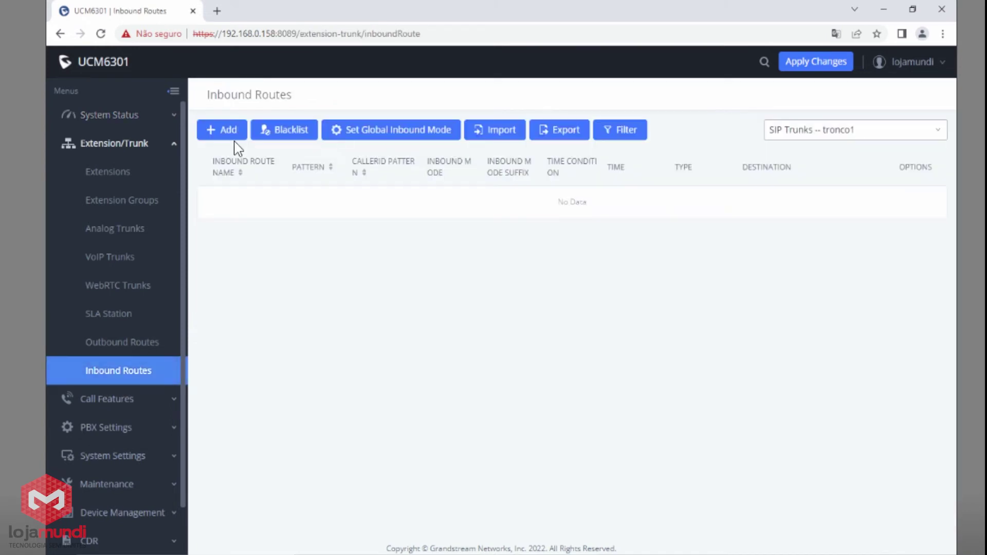
{"action": "left_click", "coordinate": [796, 136]}
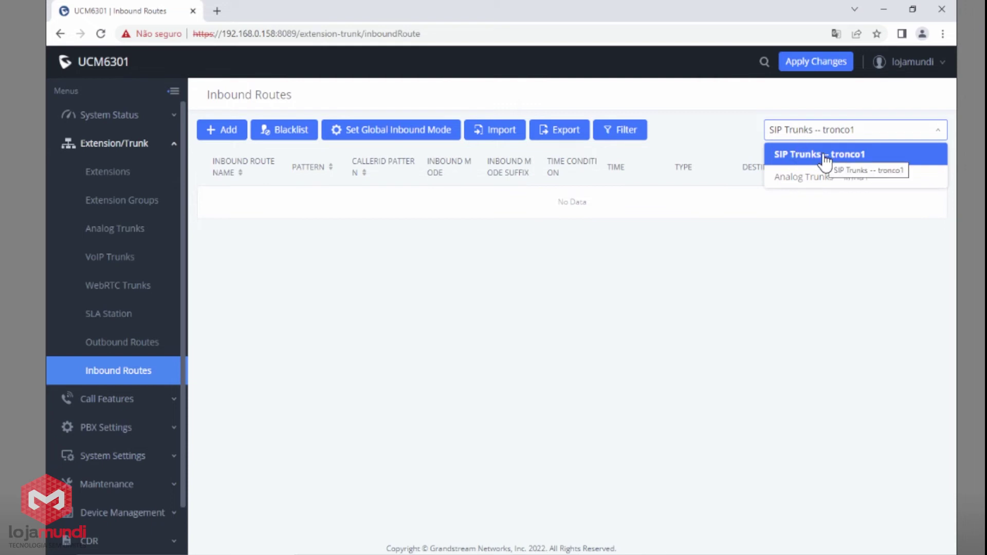
{"action": "left_click", "coordinate": [225, 133]}
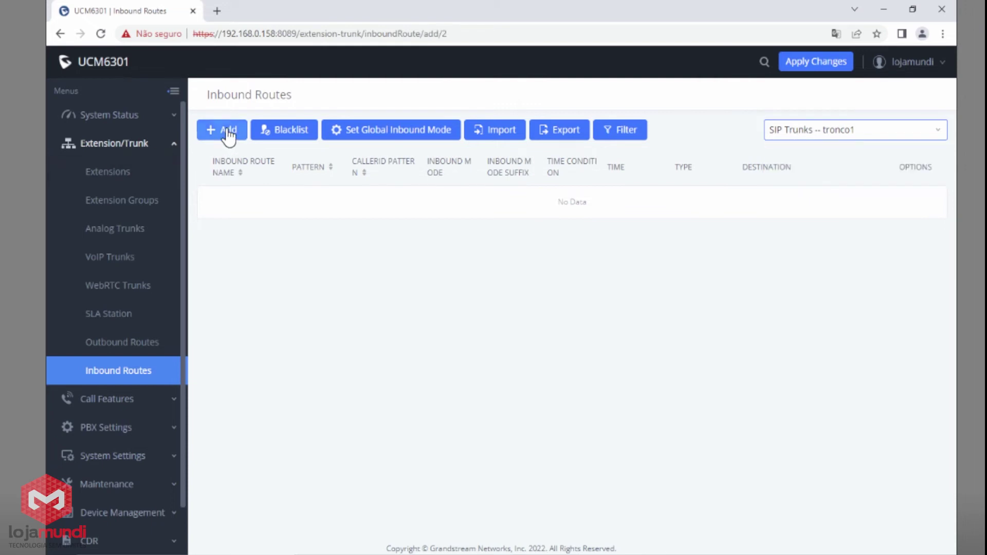
{"action": "left_click", "coordinate": [406, 202]}
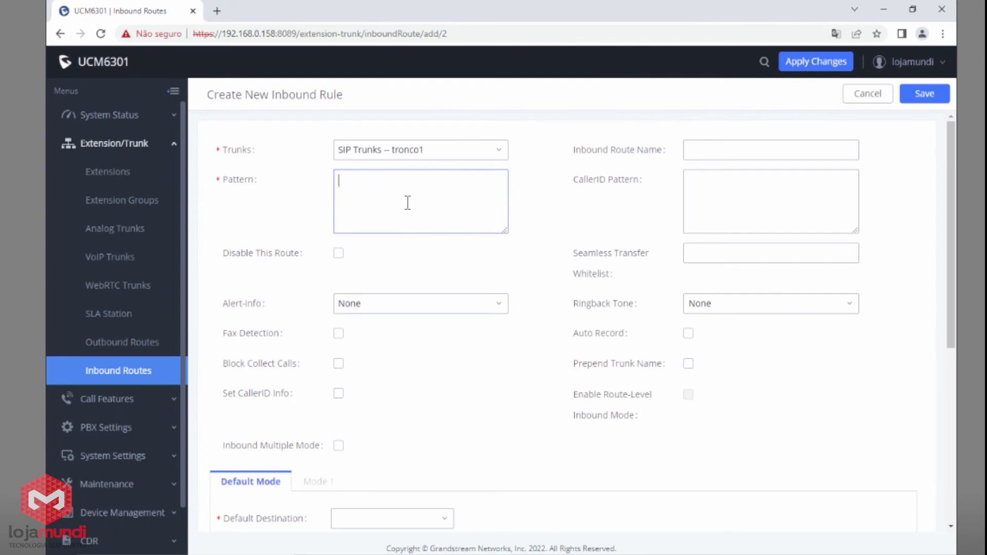
{"action": "type", "text": "X."}
{"action": "mouse_move", "coordinate": [240, 187]}
Set the route's default destination to Queues > comercial and save it.
{"action": "scroll", "coordinate": [413, 194], "scroll_direction": "down", "scroll_amount": 1}
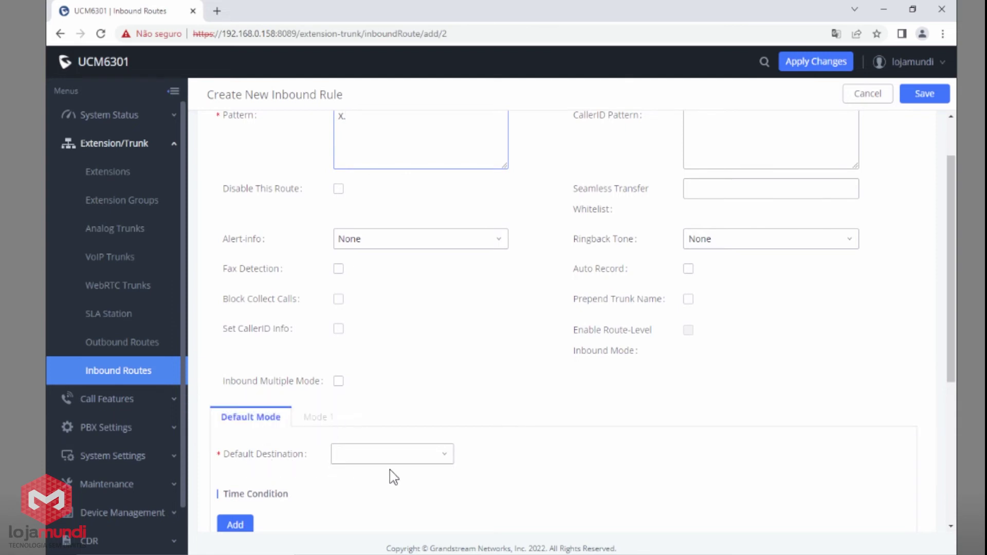
{"action": "left_click", "coordinate": [423, 461]}
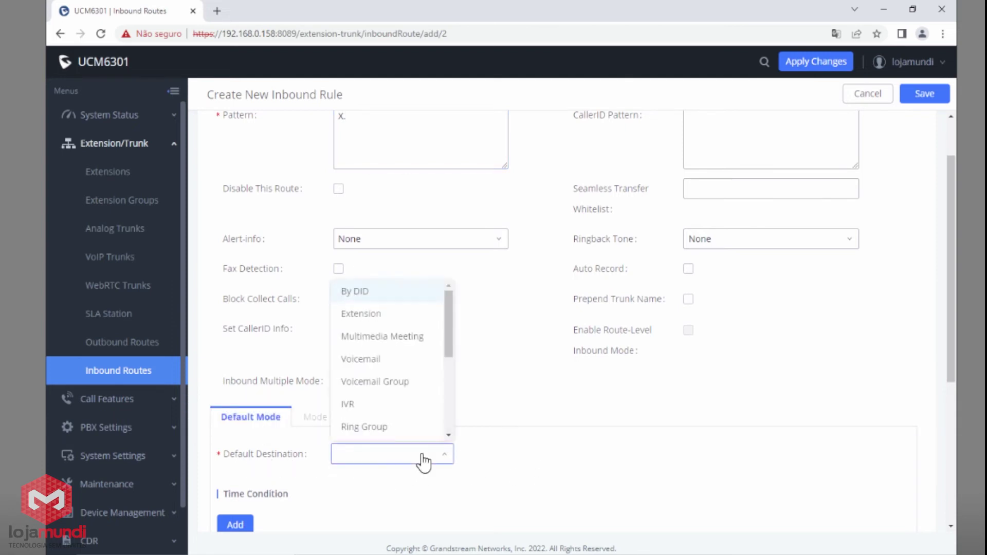
{"action": "left_click", "coordinate": [392, 316]}
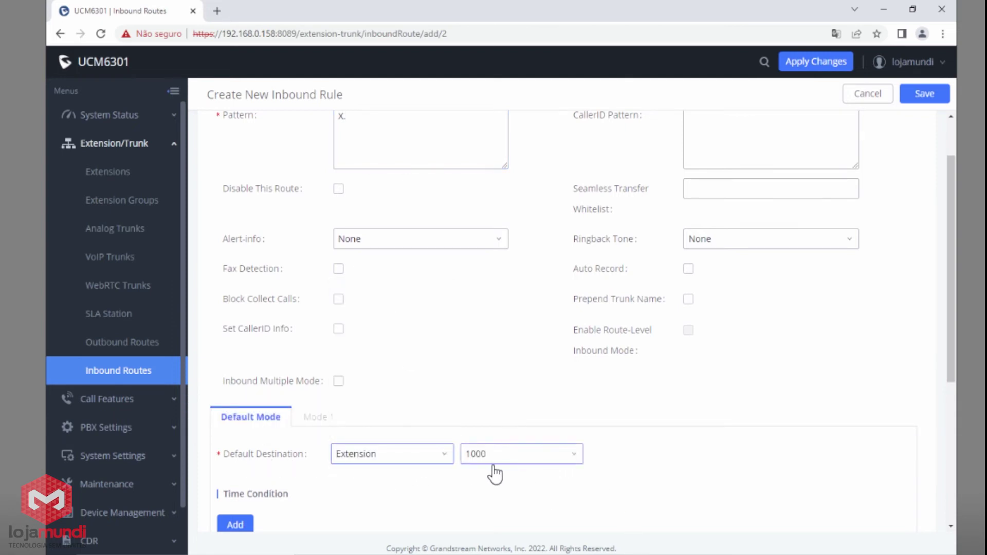
{"action": "left_click", "coordinate": [402, 457]}
{"action": "left_click_drag", "start_coordinate": [449, 350], "coordinate": [450, 390]}
{"action": "left_click", "coordinate": [370, 352]}
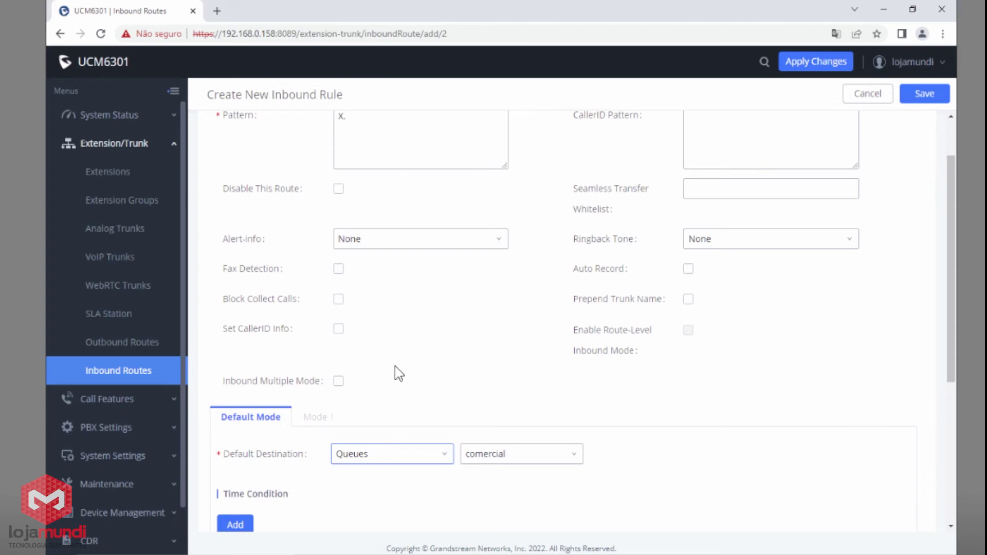
{"action": "left_click", "coordinate": [505, 457]}
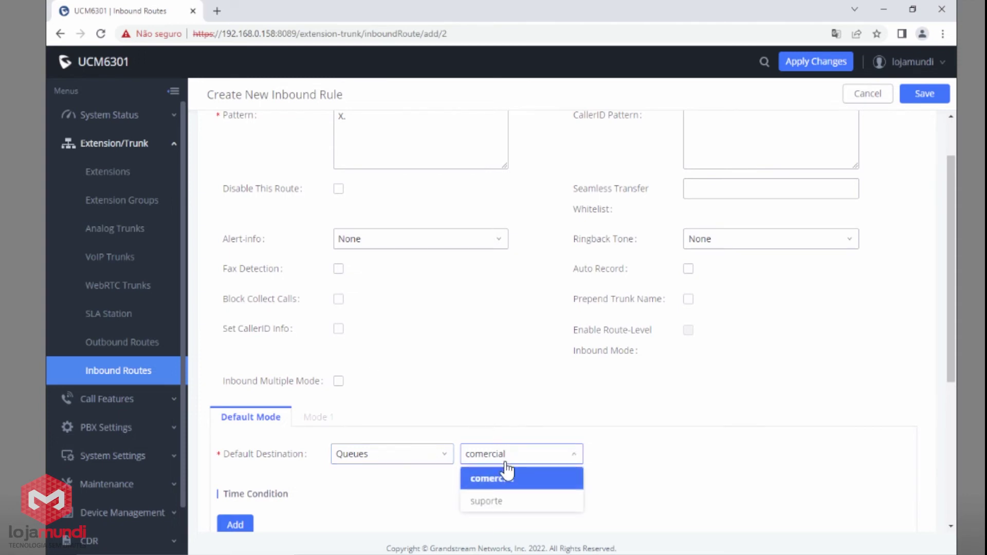
{"action": "left_click", "coordinate": [507, 503]}
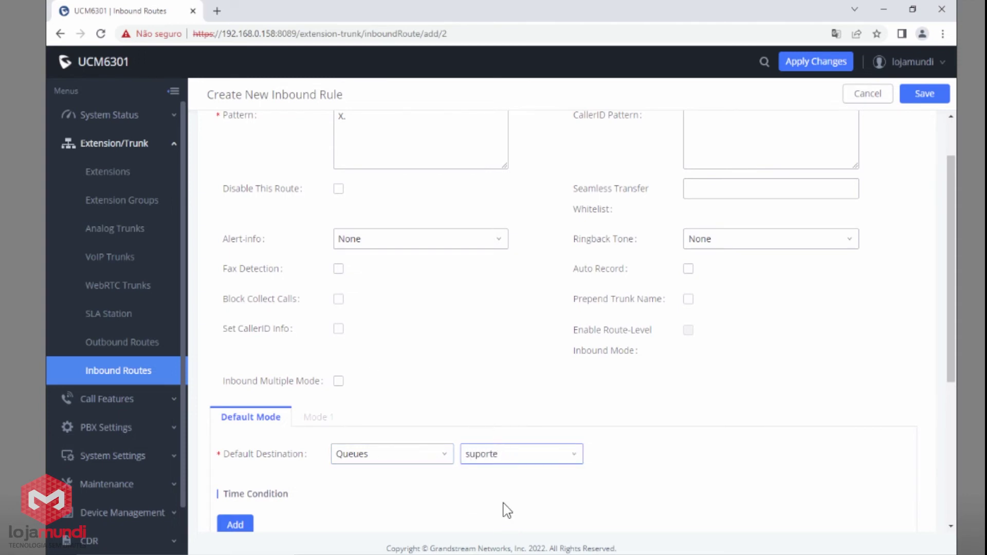
{"action": "left_click", "coordinate": [505, 464]}
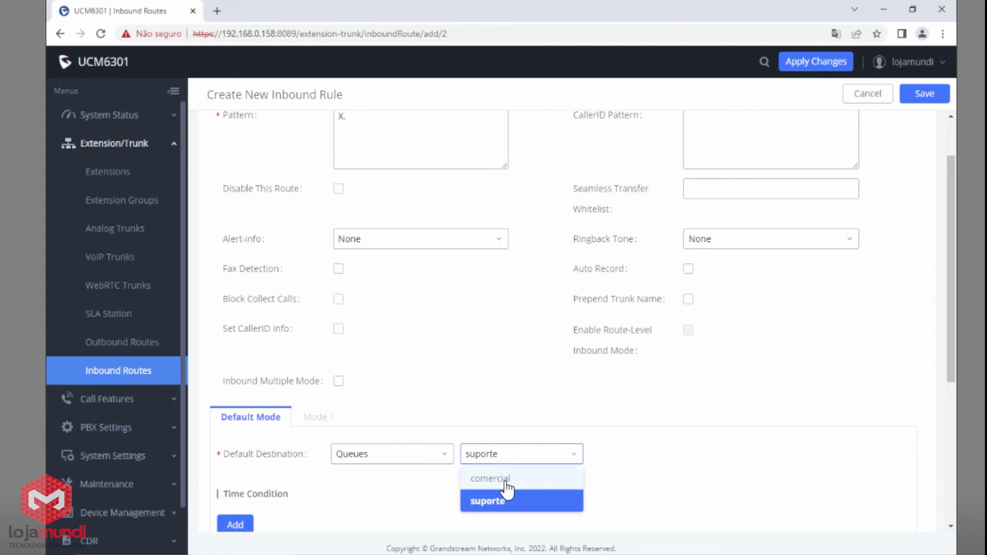
{"action": "left_click", "coordinate": [506, 479]}
{"action": "left_click", "coordinate": [917, 101]}
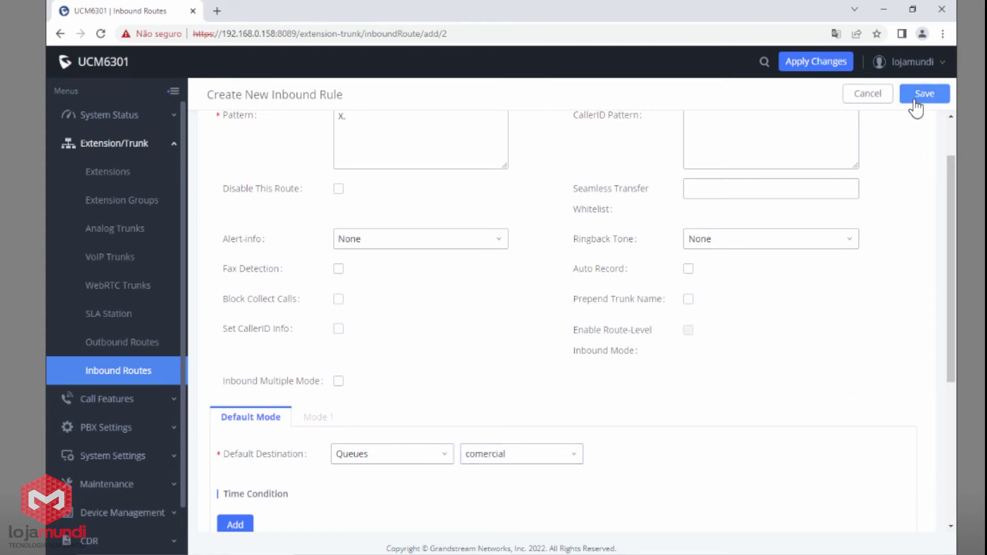
{"action": "left_click", "coordinate": [847, 137]}
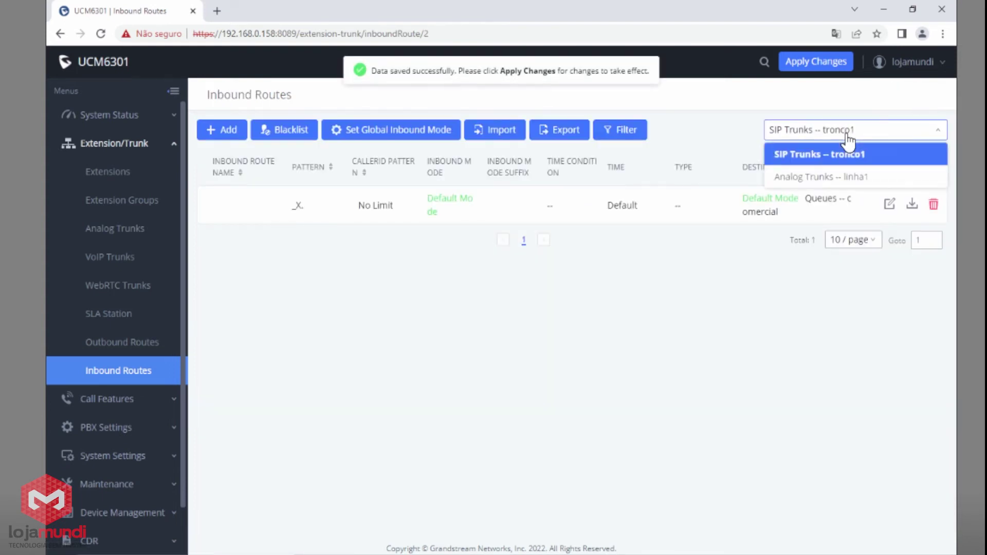
Add an inbound route for analog trunk linha1 with default destination type Queues.
{"action": "left_click", "coordinate": [840, 177]}
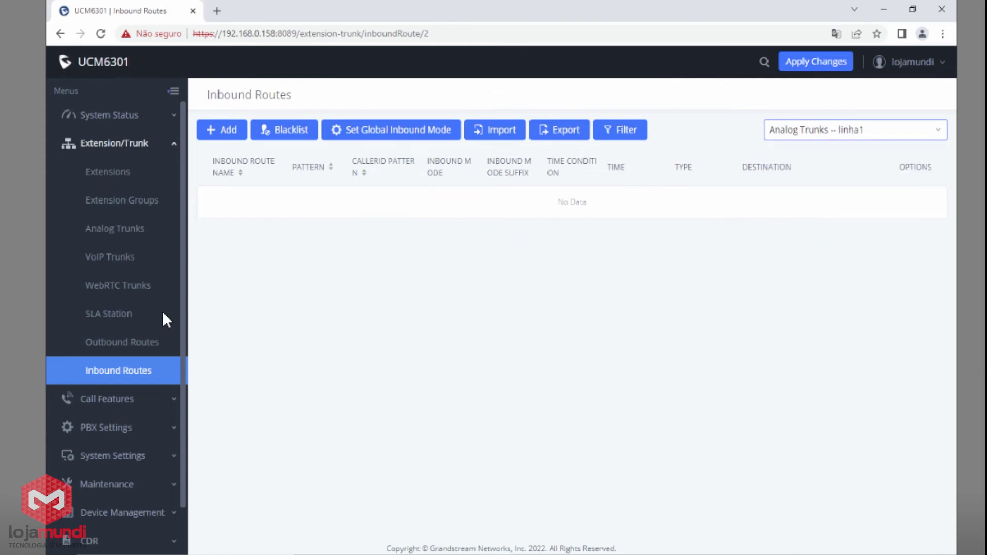
{"action": "left_click", "coordinate": [233, 136]}
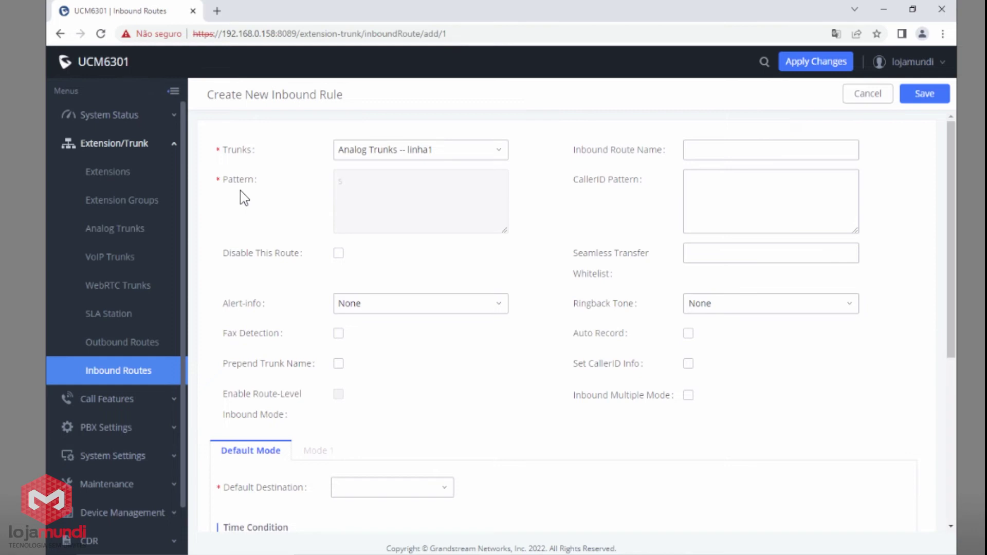
{"action": "scroll", "coordinate": [341, 356], "scroll_direction": "down", "scroll_amount": 2}
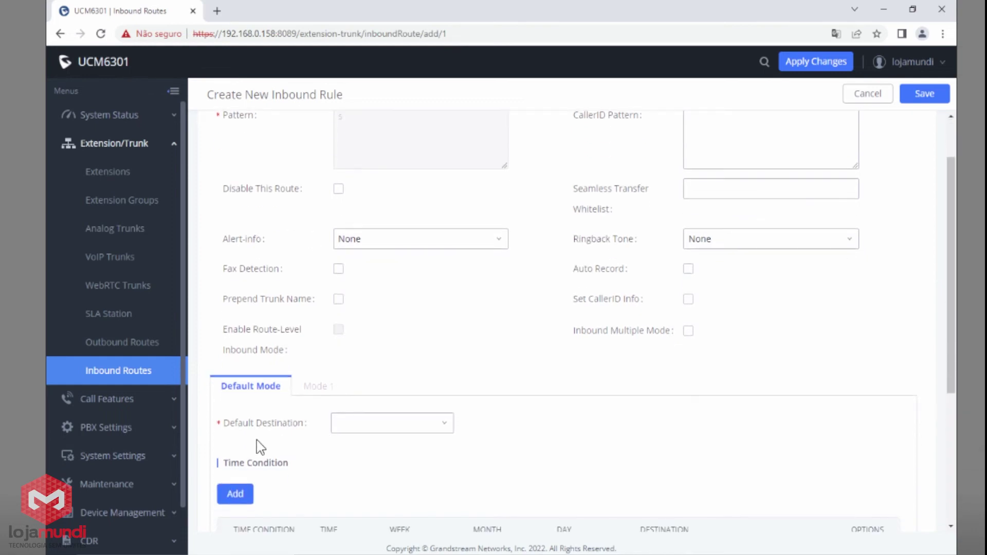
{"action": "left_click", "coordinate": [363, 431]}
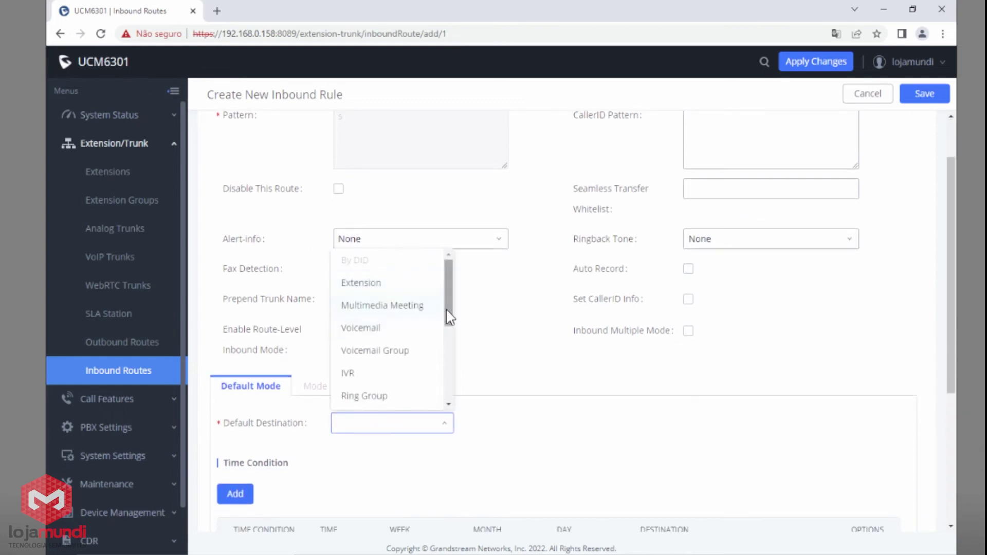
{"action": "left_click_drag", "start_coordinate": [447, 315], "coordinate": [453, 355]}
{"action": "scroll", "coordinate": [387, 322], "scroll_direction": "down", "scroll_amount": 1}
{"action": "left_click", "coordinate": [364, 301]}
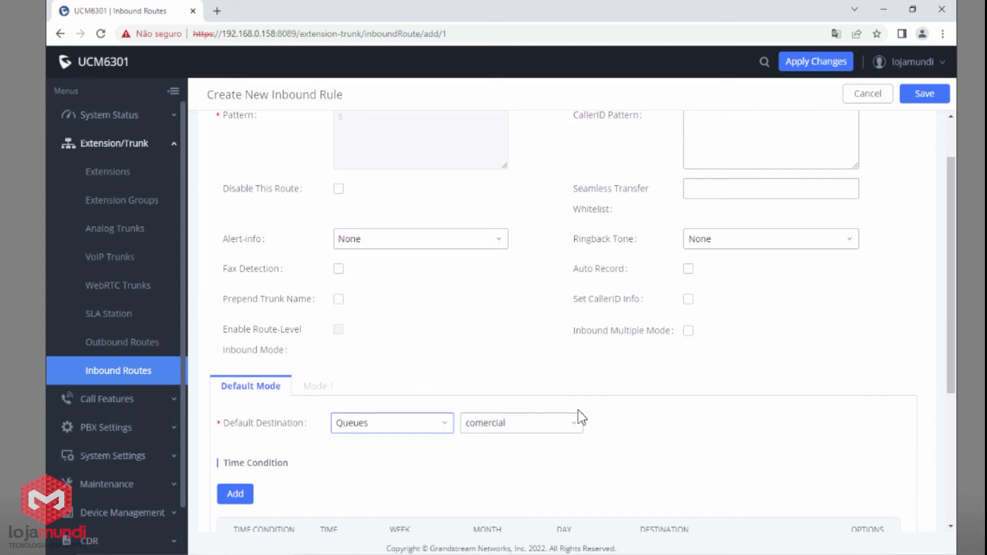
Pick the suporte queue, save the route, and show tronco1's routes again.
{"action": "left_click", "coordinate": [558, 434]}
{"action": "left_click", "coordinate": [507, 469]}
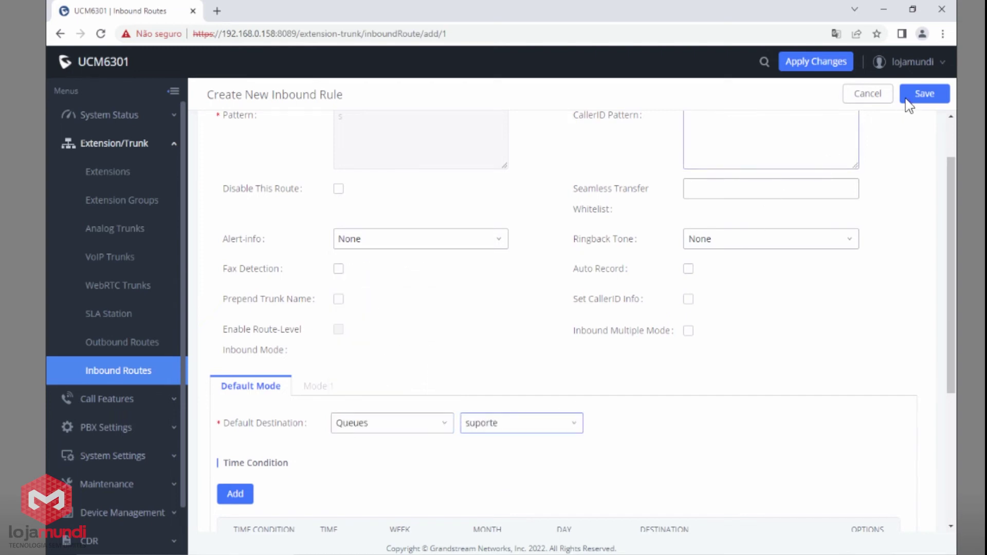
{"action": "left_click", "coordinate": [924, 93]}
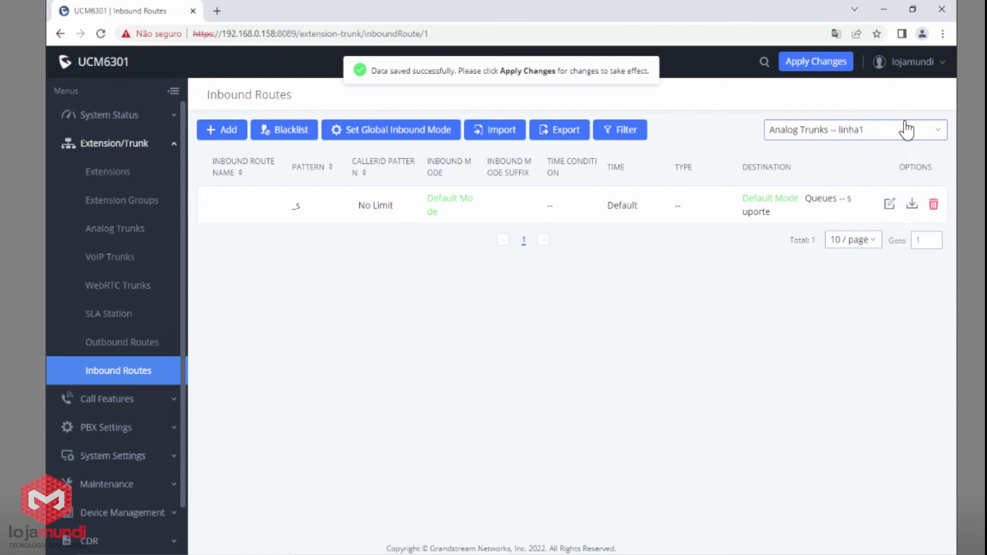
{"action": "left_click", "coordinate": [871, 135]}
{"action": "left_click", "coordinate": [849, 155]}
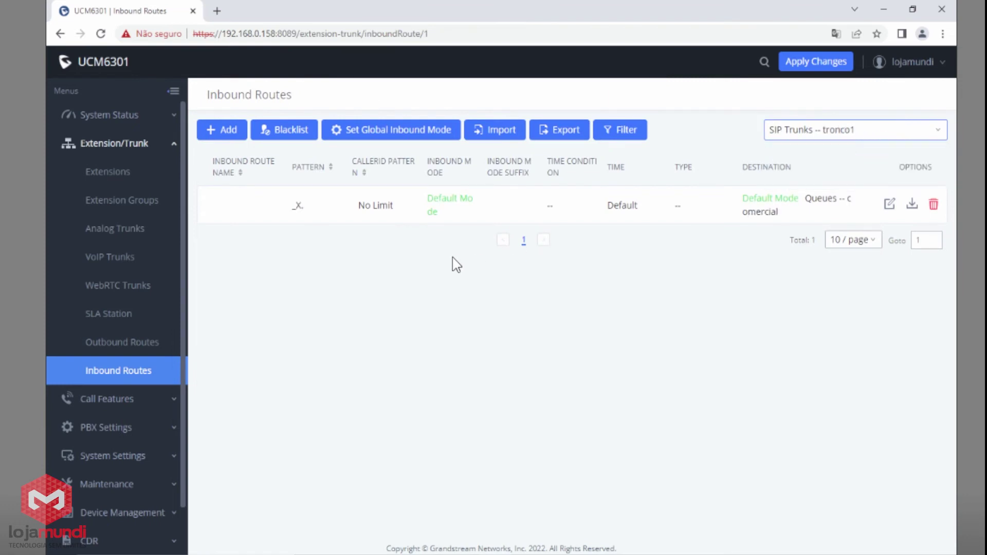
Compare tronco1's _X. route to Queues -- comercial with linha1's route to suporte.
{"action": "left_click_drag", "start_coordinate": [282, 210], "coordinate": [311, 213]}
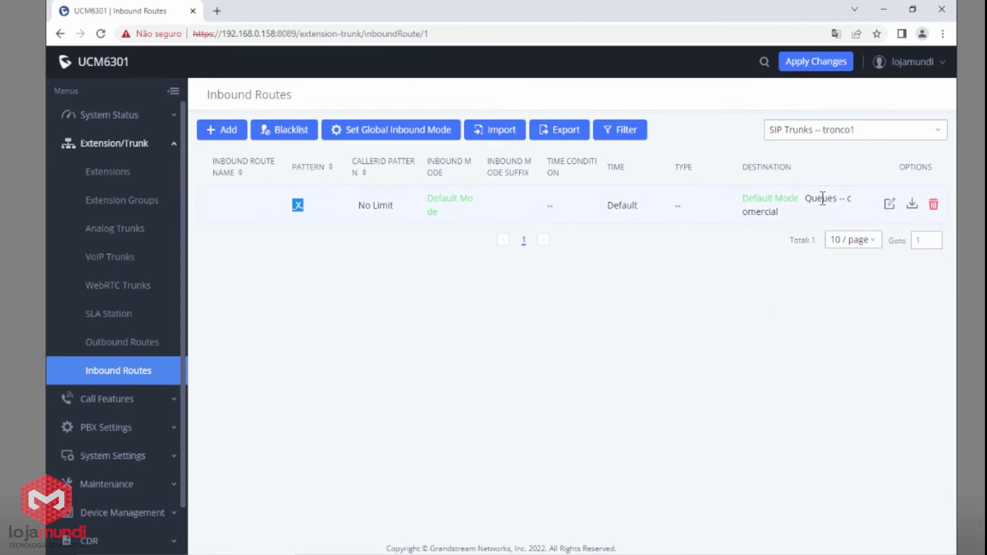
{"action": "left_click_drag", "start_coordinate": [803, 199], "coordinate": [834, 210]}
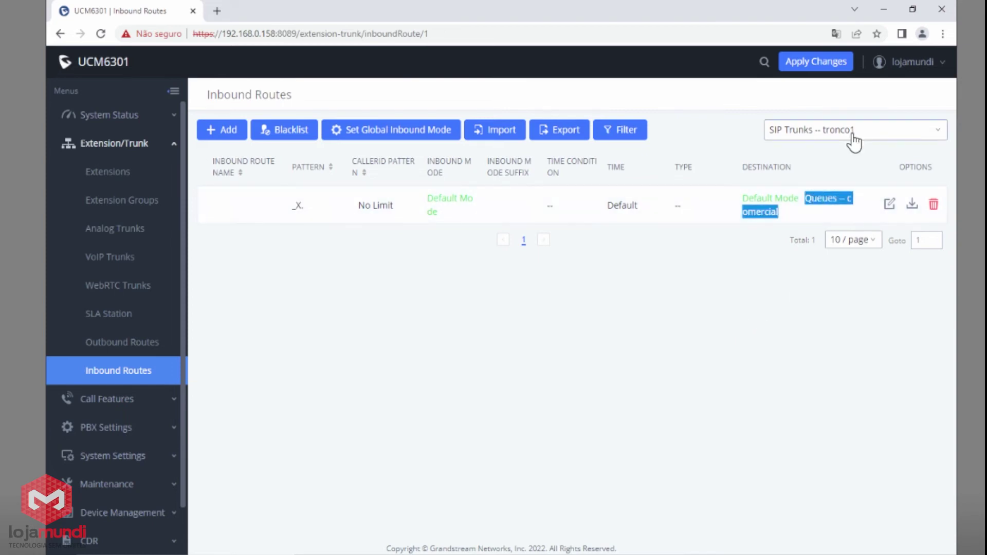
{"action": "left_click", "coordinate": [852, 136]}
{"action": "left_click", "coordinate": [823, 189]}
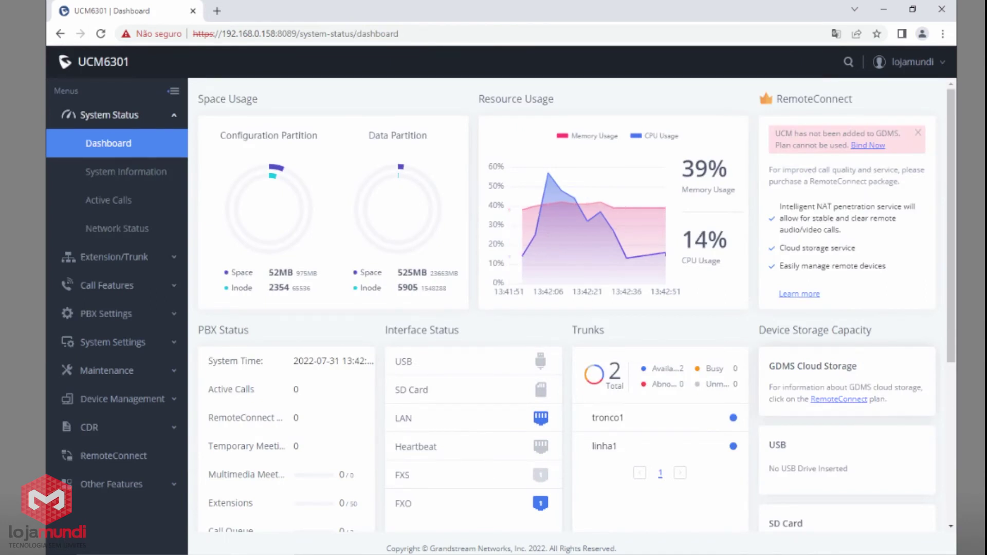
Create a new outbound rule named locais with privilege level National.
{"action": "left_click", "coordinate": [132, 262]}
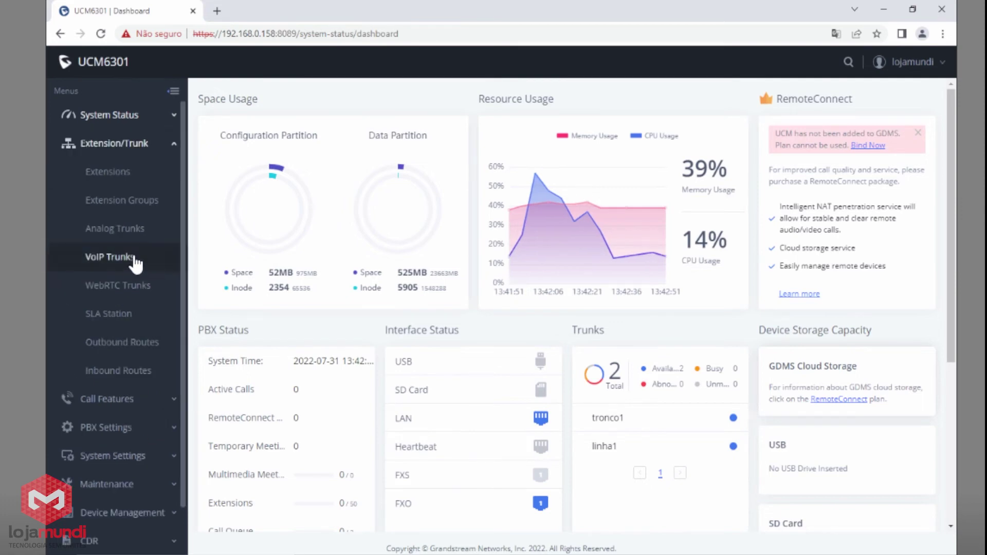
{"action": "left_click", "coordinate": [107, 353]}
{"action": "left_click", "coordinate": [228, 189]}
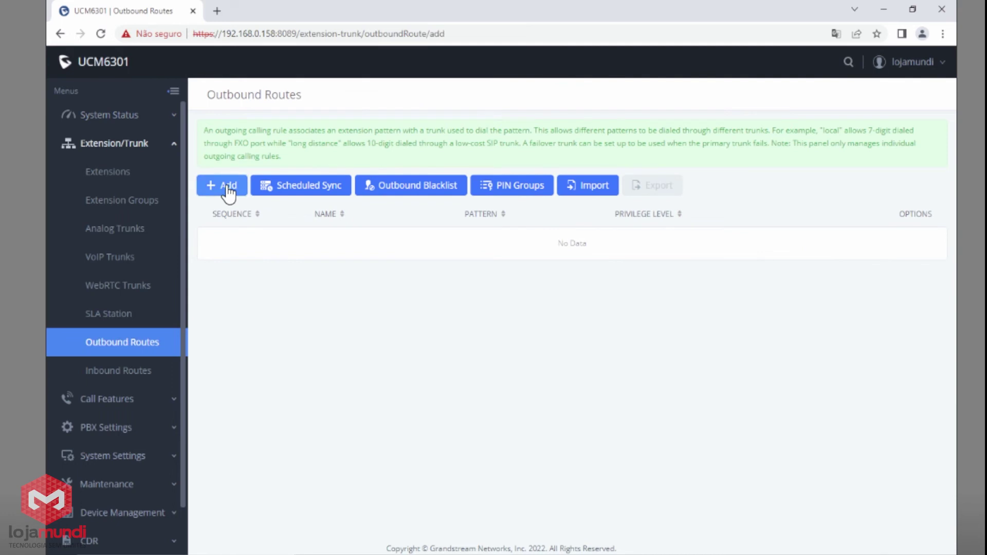
{"action": "left_click", "coordinate": [450, 177]}
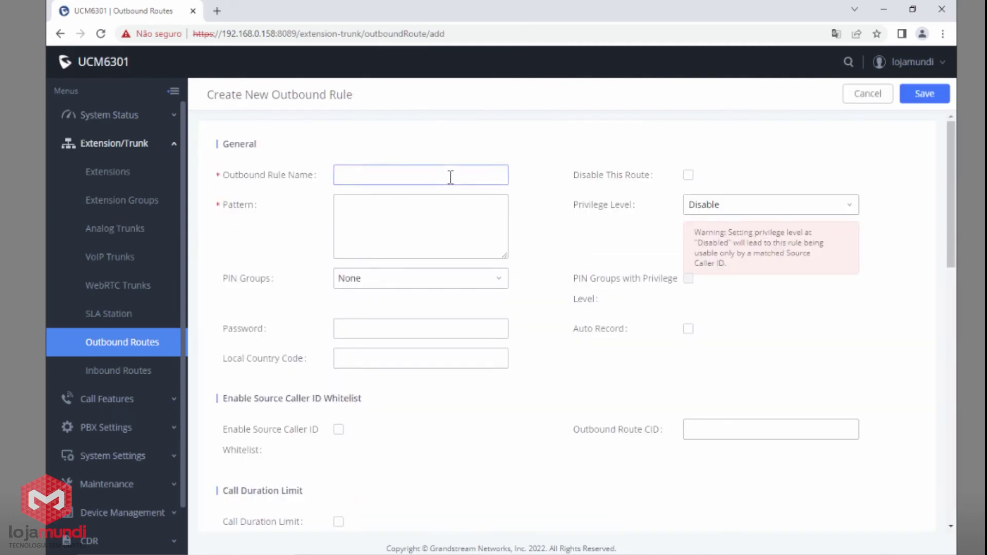
{"action": "type", "text": "locais"}
{"action": "mouse_move", "coordinate": [617, 212]}
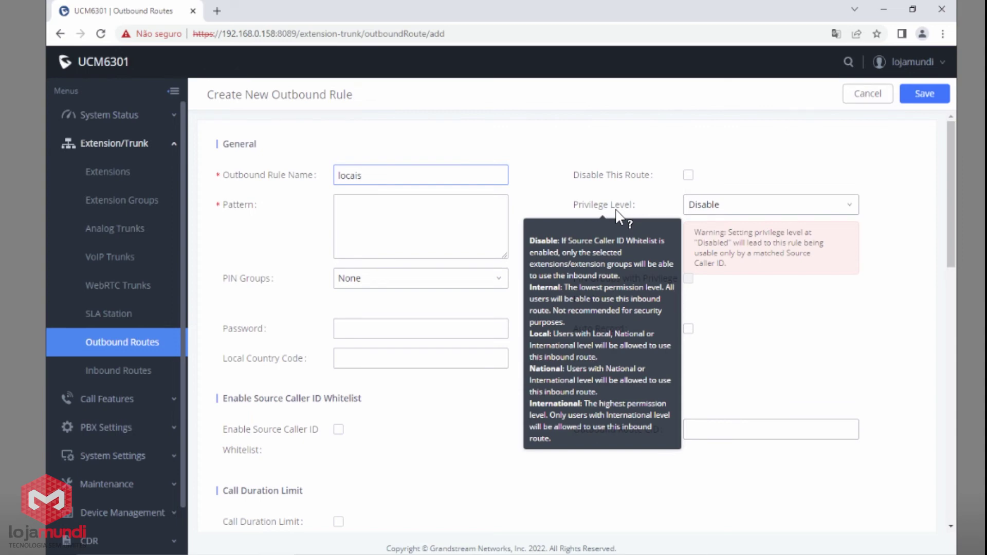
{"action": "left_click", "coordinate": [773, 216]}
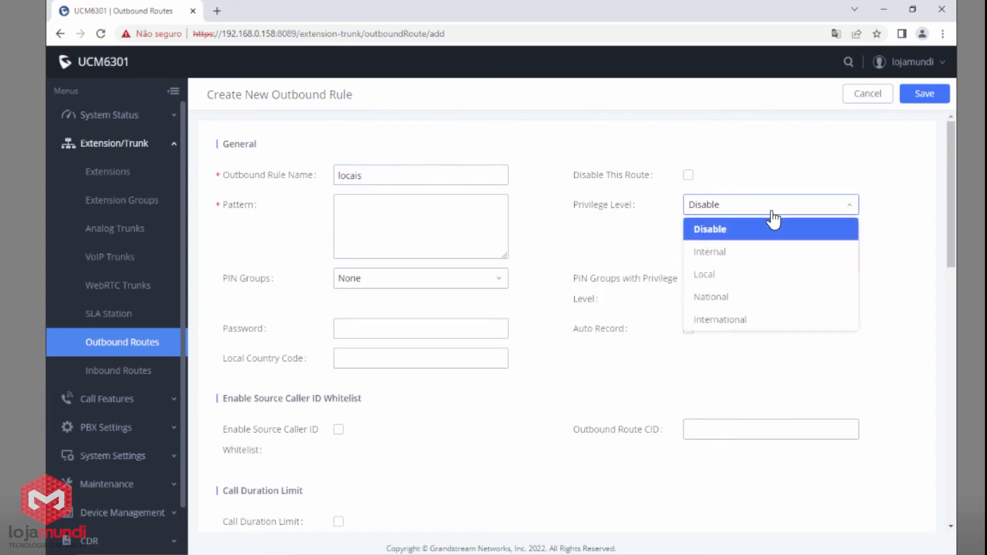
{"action": "left_click", "coordinate": [719, 304]}
Enter dial patterns xxxxxxxx and xxxxxxxxx on two separate lines.
{"action": "left_click", "coordinate": [433, 230]}
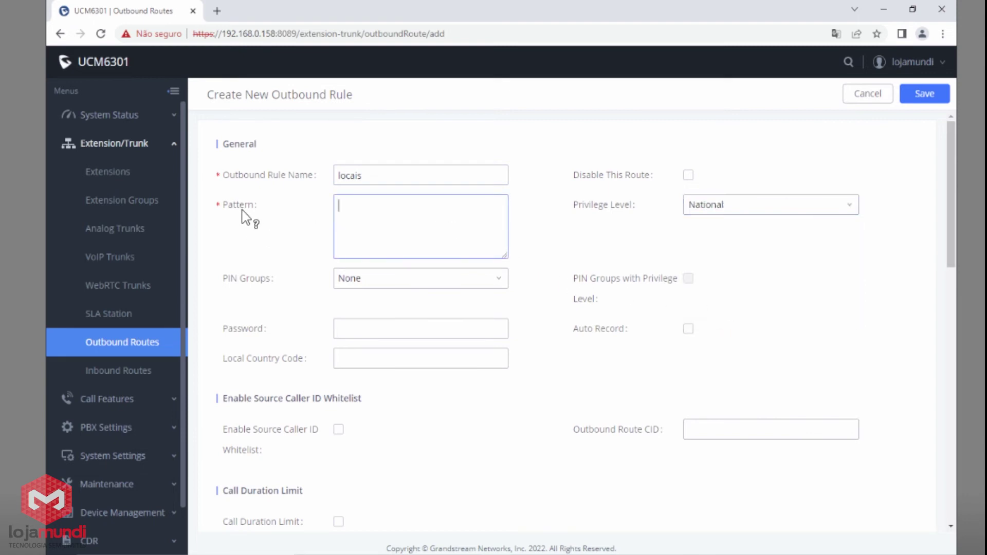
{"action": "mouse_move", "coordinate": [243, 210]}
{"action": "type", "text": "xxxxxxxx"}
{"action": "key", "text": "Return"}
{"action": "type", "text": "xxxxxxxxx"}
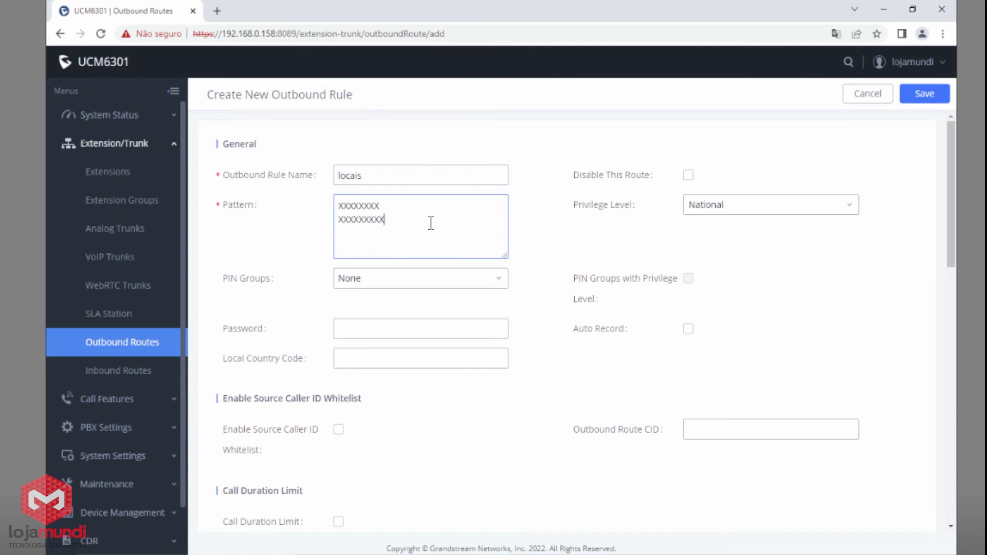
Set the main trunk to SIP Trunks -- tronco1.
{"action": "scroll", "coordinate": [430, 222], "scroll_direction": "down", "scroll_amount": 4}
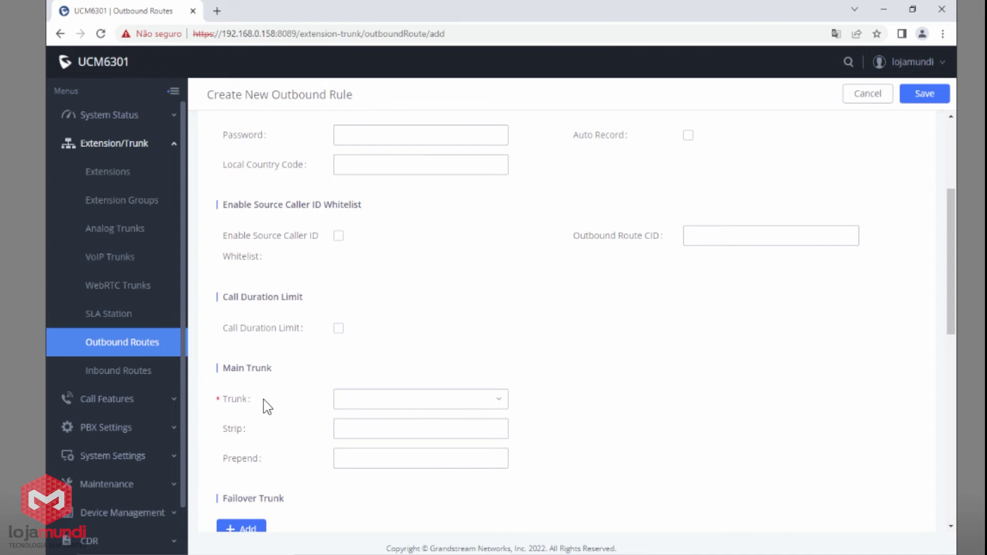
{"action": "left_click", "coordinate": [403, 401]}
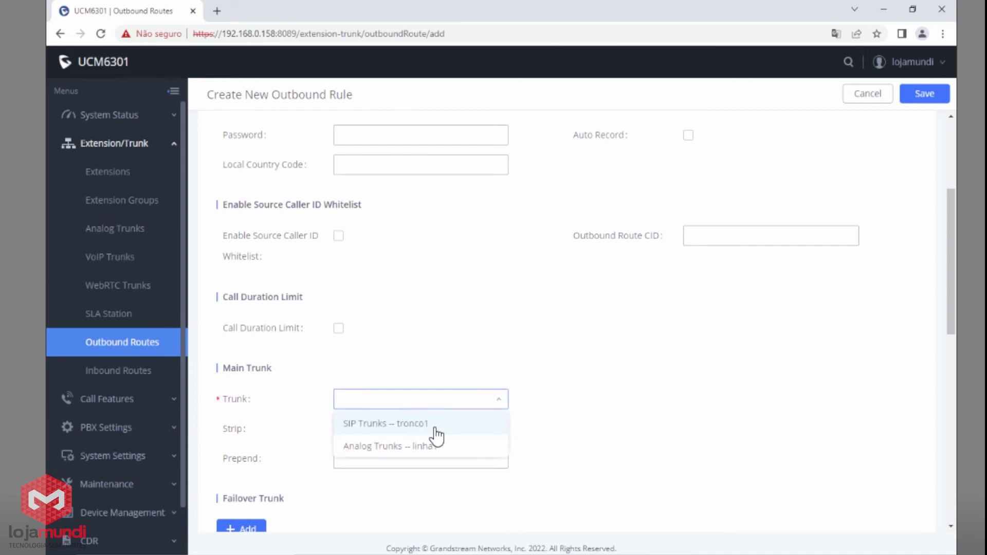
{"action": "left_click", "coordinate": [390, 426]}
{"action": "left_click", "coordinate": [390, 430]}
Add Analog Trunks -- linha1 as the failover trunk.
{"action": "scroll", "coordinate": [532, 401], "scroll_direction": "down", "scroll_amount": 3}
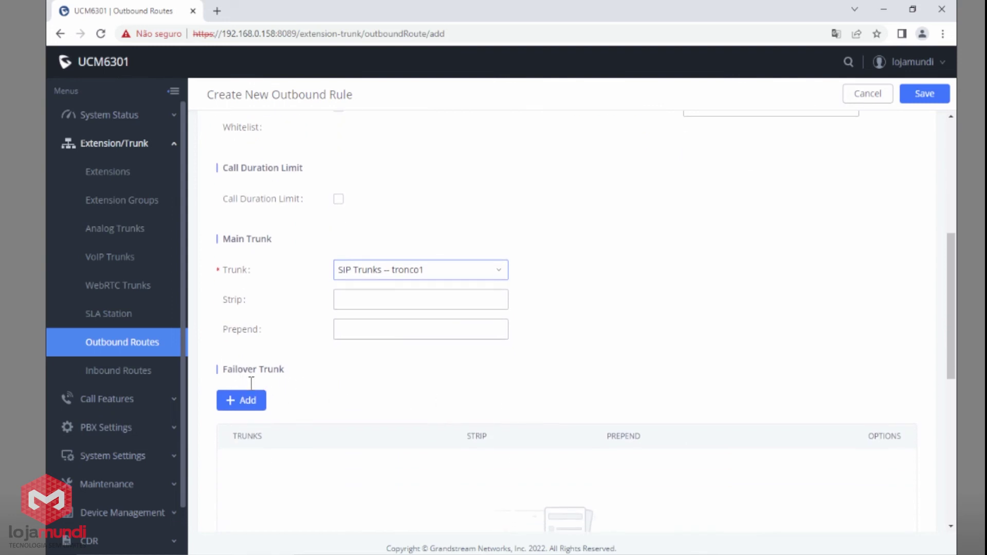
{"action": "mouse_move", "coordinate": [252, 375]}
{"action": "left_click", "coordinate": [248, 402]}
{"action": "left_click", "coordinate": [413, 404]}
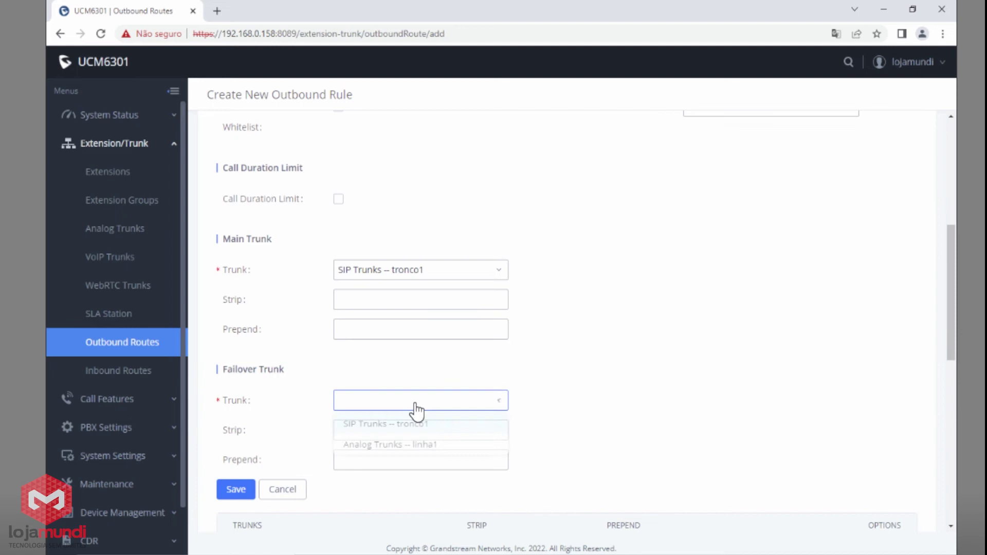
{"action": "left_click", "coordinate": [410, 451]}
{"action": "left_click", "coordinate": [235, 491]}
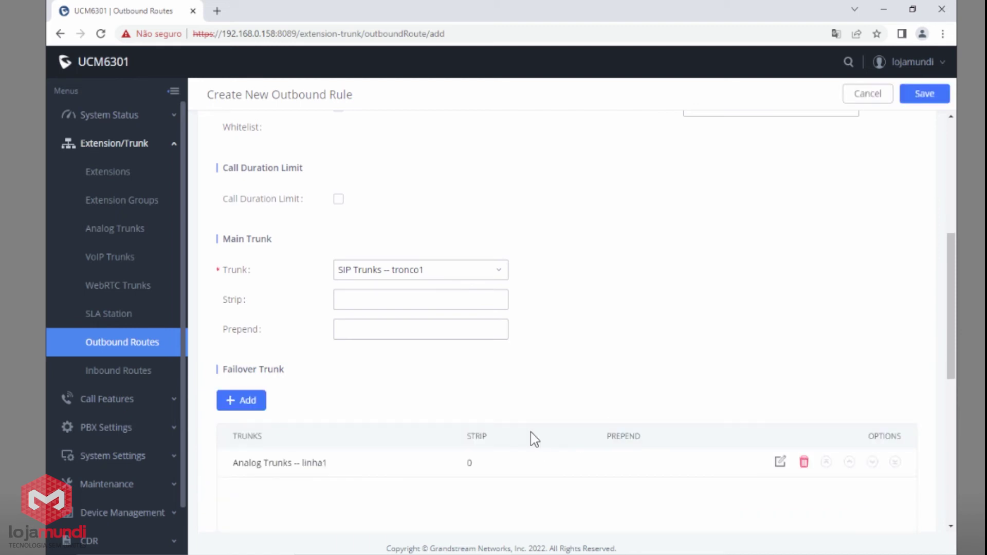
{"action": "left_click_drag", "start_coordinate": [335, 468], "coordinate": [296, 465]}
Save the locais outbound rule and confirm it appears in the list.
{"action": "left_click", "coordinate": [933, 95]}
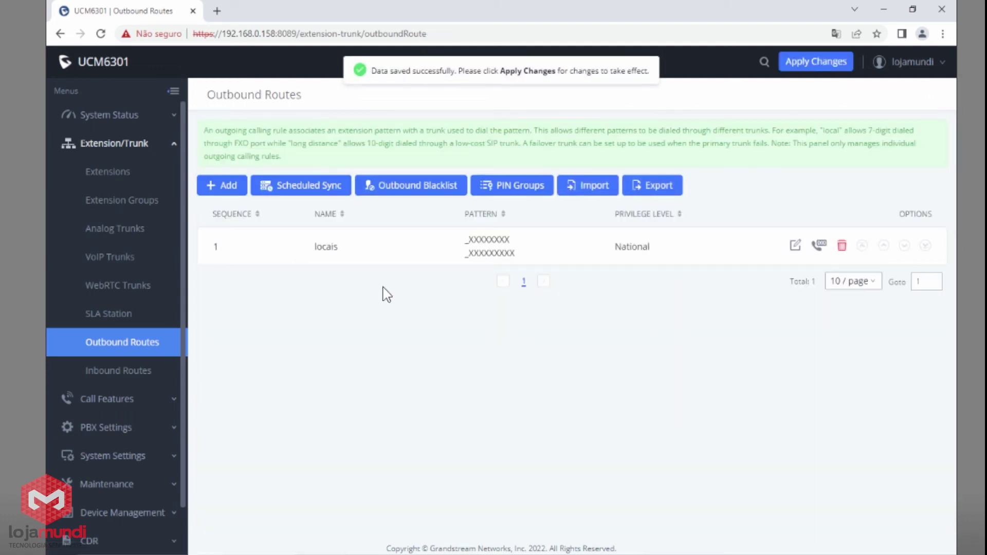
{"action": "left_click_drag", "start_coordinate": [307, 249], "coordinate": [339, 252]}
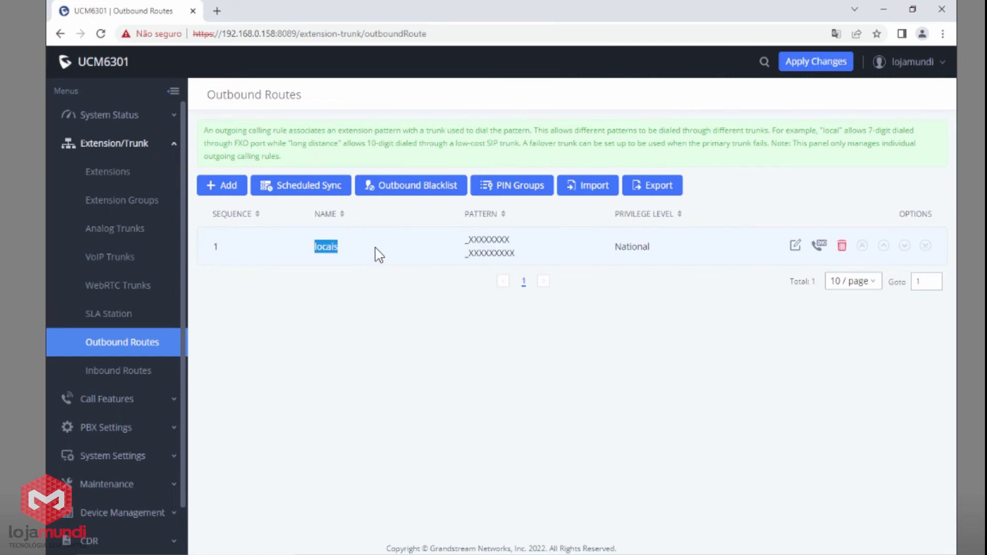
{"action": "left_click", "coordinate": [610, 363]}
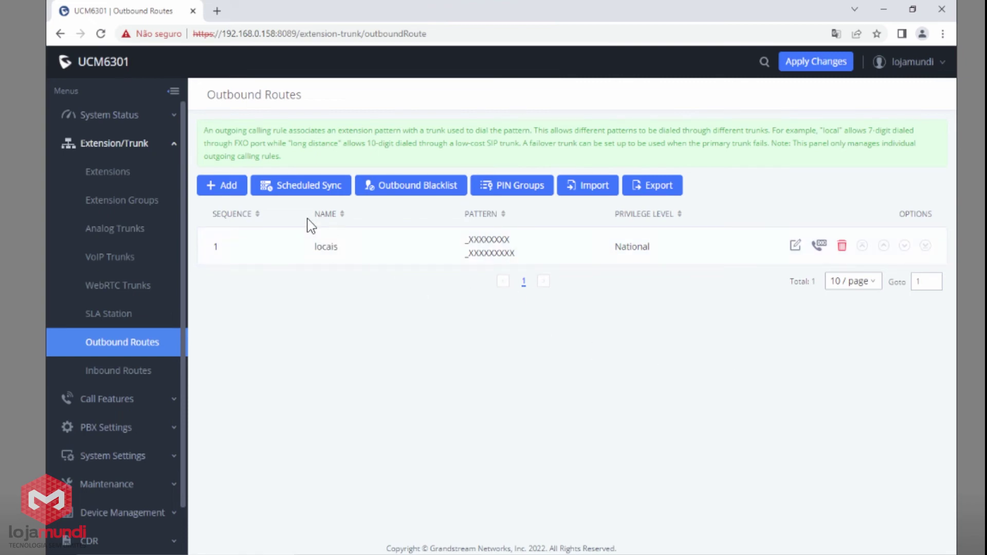
{"action": "left_click", "coordinate": [227, 186]}
Name the new rule LDN with patterns 0XXXXXXXXXX and 0XXXXXXXXXXX and National privilege.
{"action": "left_click", "coordinate": [388, 175]}
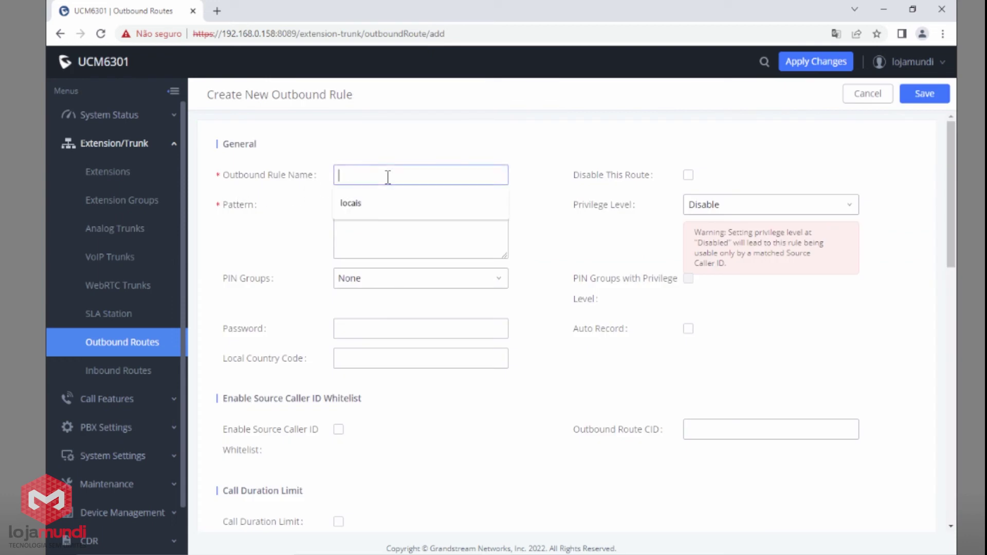
{"action": "type", "text": "LDN"}
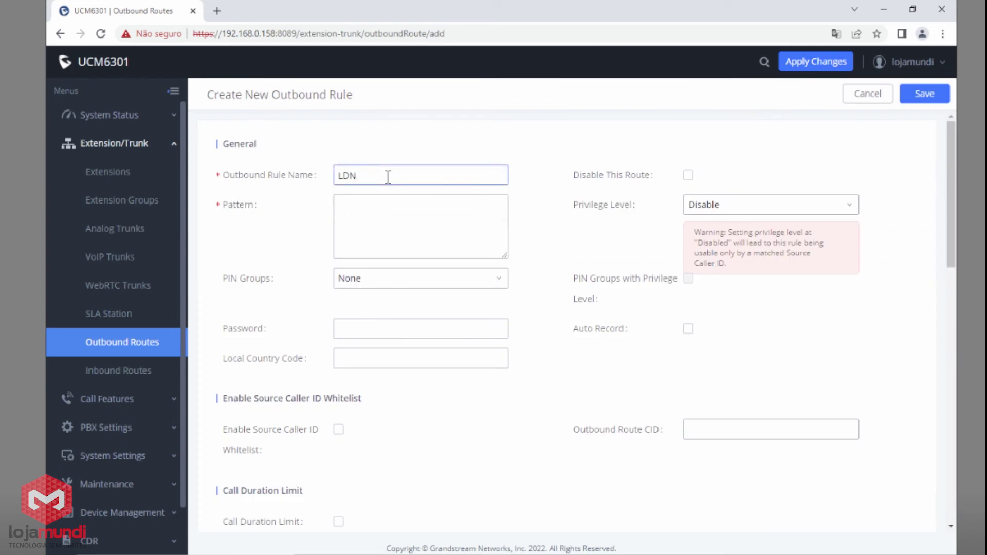
{"action": "left_click", "coordinate": [383, 221]}
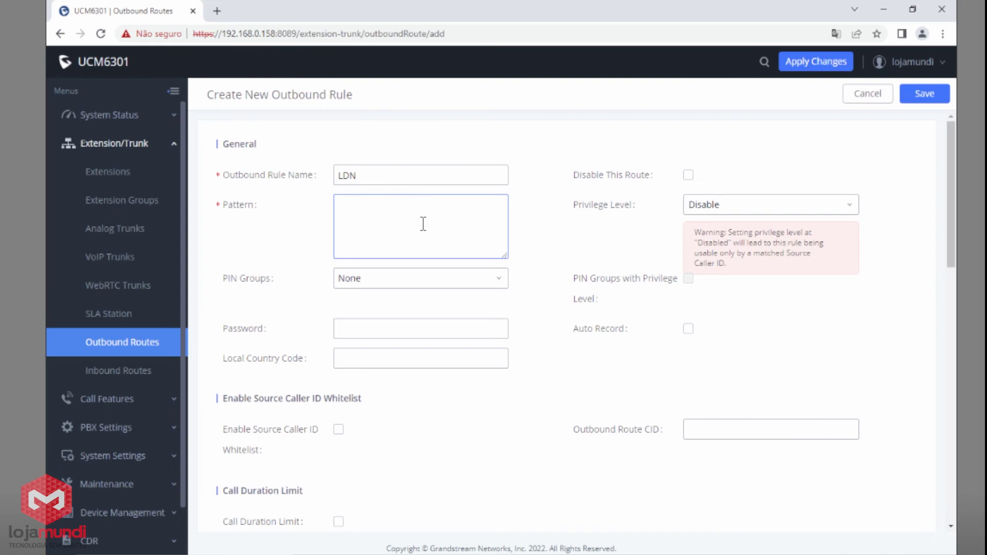
{"action": "type", "text": "0xx"}
{"action": "type", "text": "xxxxxxxx0xxxxxxxxx"}
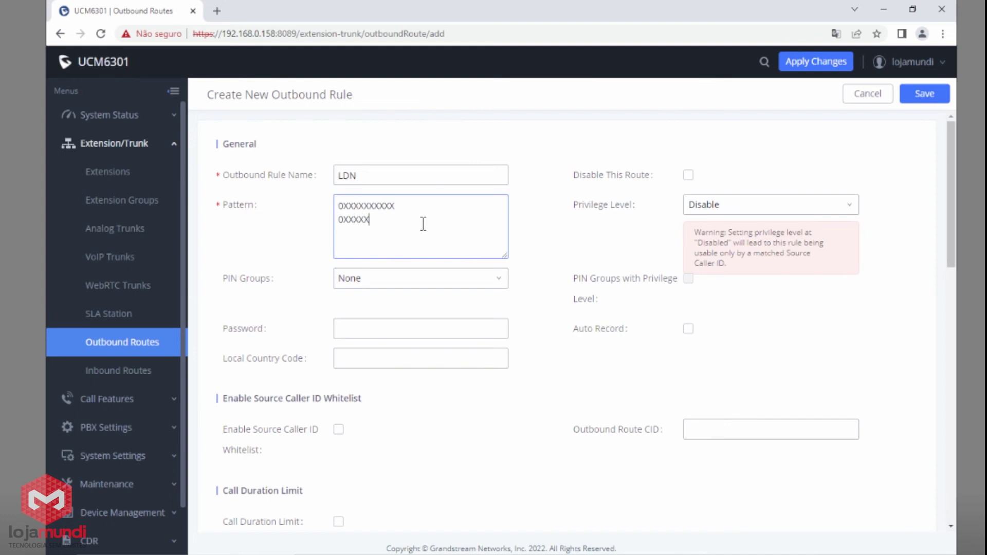
{"action": "type", "text": "xxx"}
{"action": "left_click", "coordinate": [722, 206]}
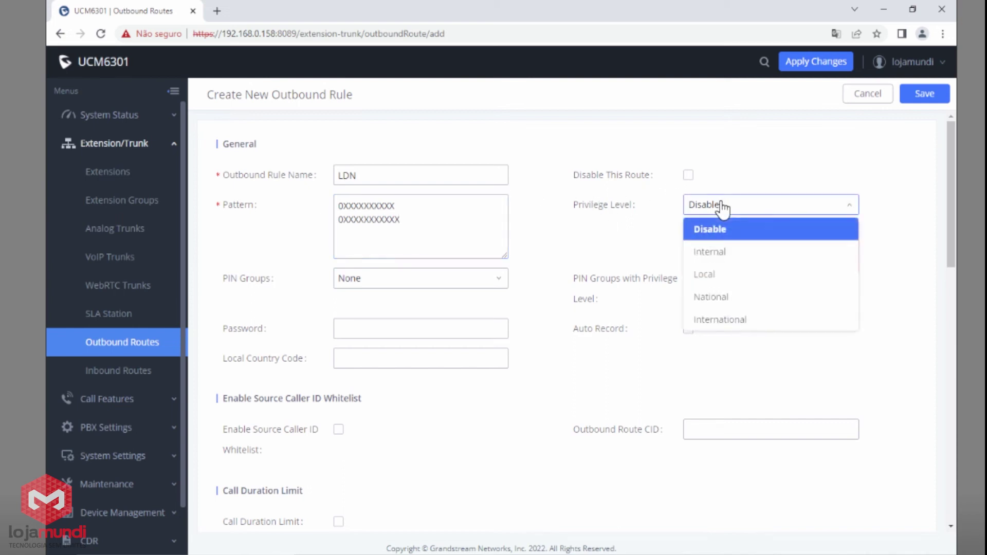
{"action": "left_click", "coordinate": [730, 300]}
Set Analog Trunks -- linha1 as the LDN rule's main trunk.
{"action": "scroll", "coordinate": [555, 341], "scroll_direction": "down", "scroll_amount": 3}
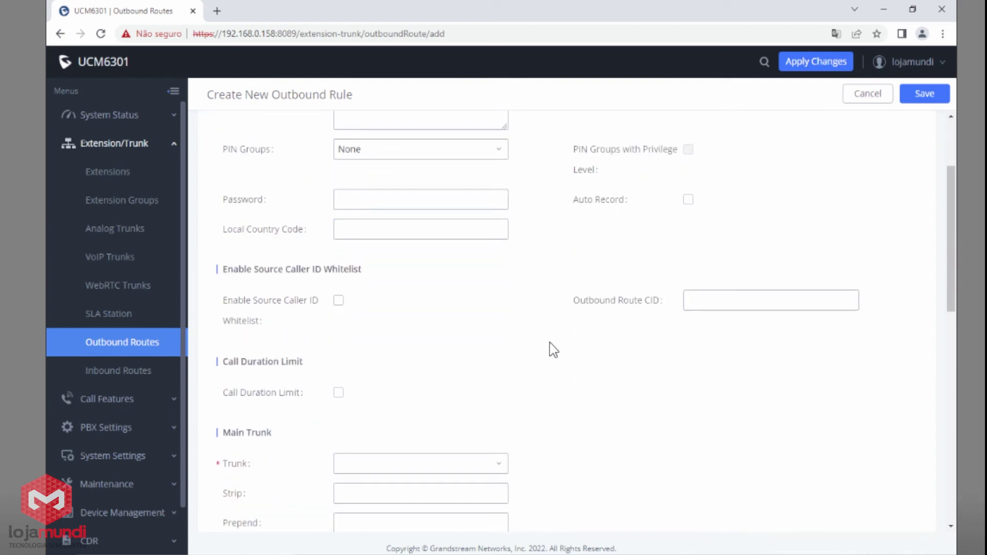
{"action": "left_click", "coordinate": [439, 465]}
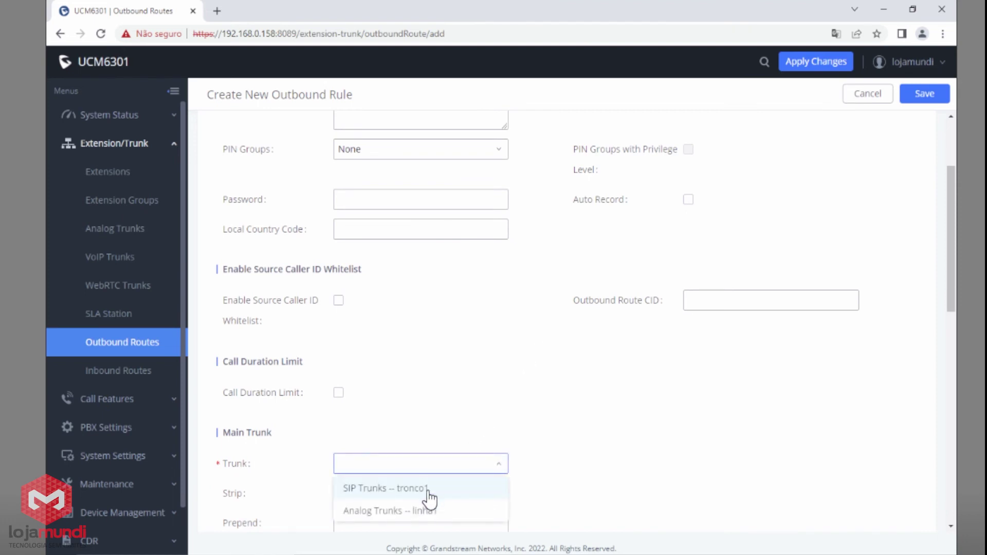
{"action": "left_click", "coordinate": [401, 511]}
Make the LDN rule strip 1 leading digit and prepend 015.
{"action": "scroll", "coordinate": [565, 453], "scroll_direction": "down", "scroll_amount": 2}
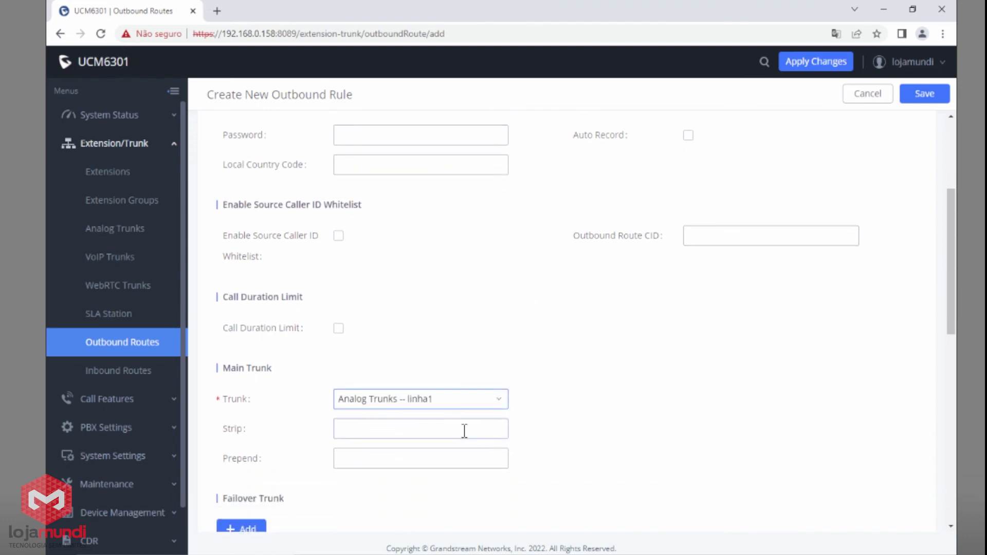
{"action": "left_click", "coordinate": [456, 431]}
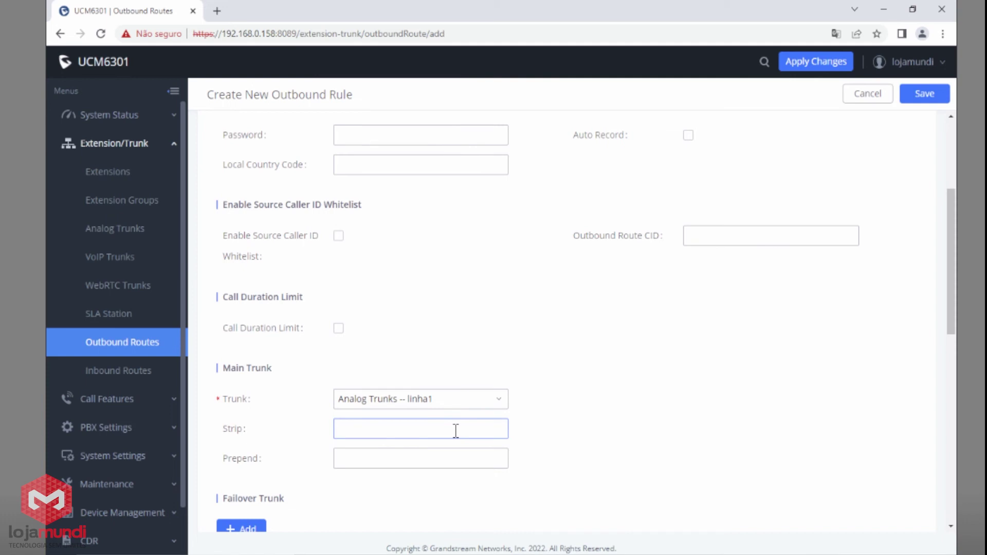
{"action": "scroll", "coordinate": [455, 431], "scroll_direction": "up", "scroll_amount": 3}
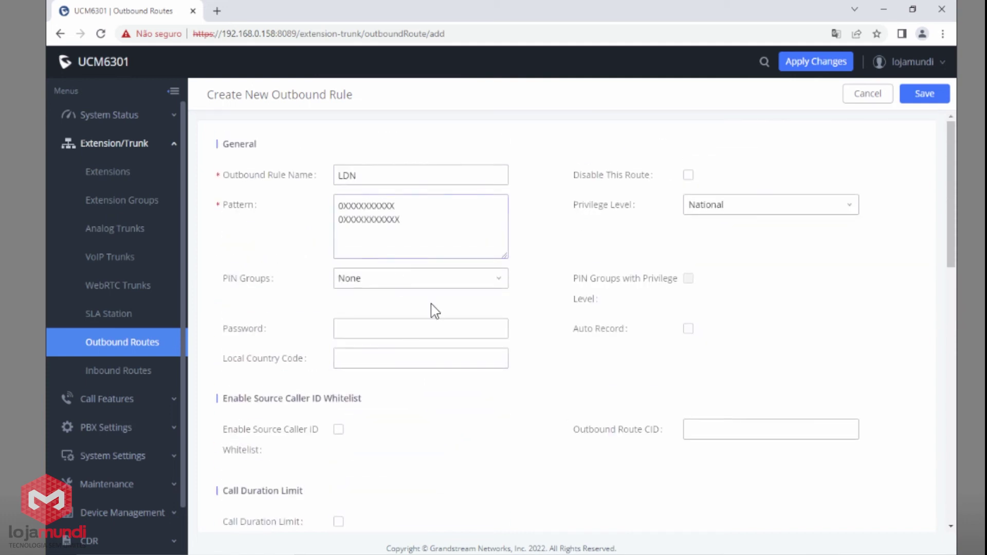
{"action": "scroll", "coordinate": [439, 451], "scroll_direction": "down", "scroll_amount": 2}
{"action": "scroll", "coordinate": [407, 380], "scroll_direction": "up", "scroll_amount": 3}
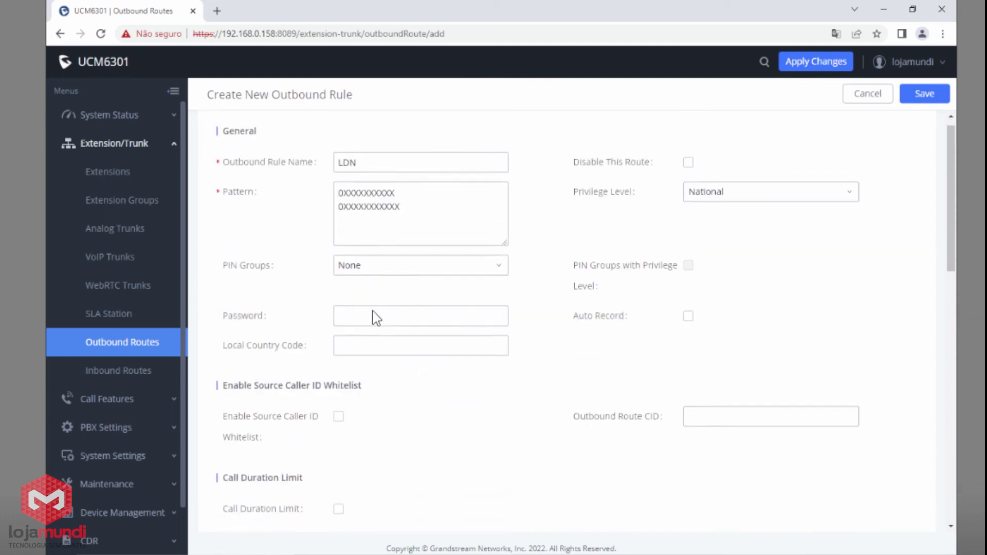
{"action": "left_click_drag", "start_coordinate": [338, 206], "coordinate": [343, 206]}
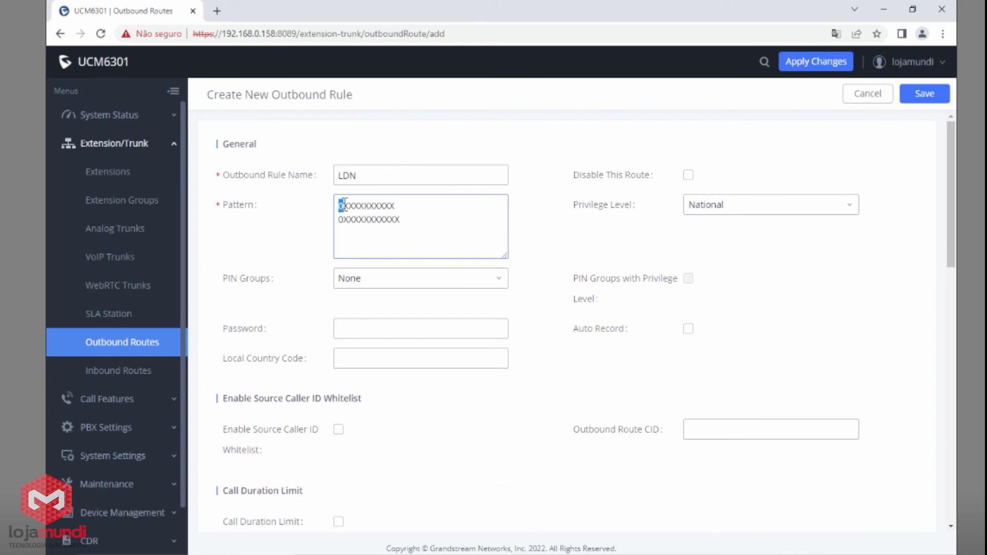
{"action": "scroll", "coordinate": [509, 308], "scroll_direction": "down", "scroll_amount": 4}
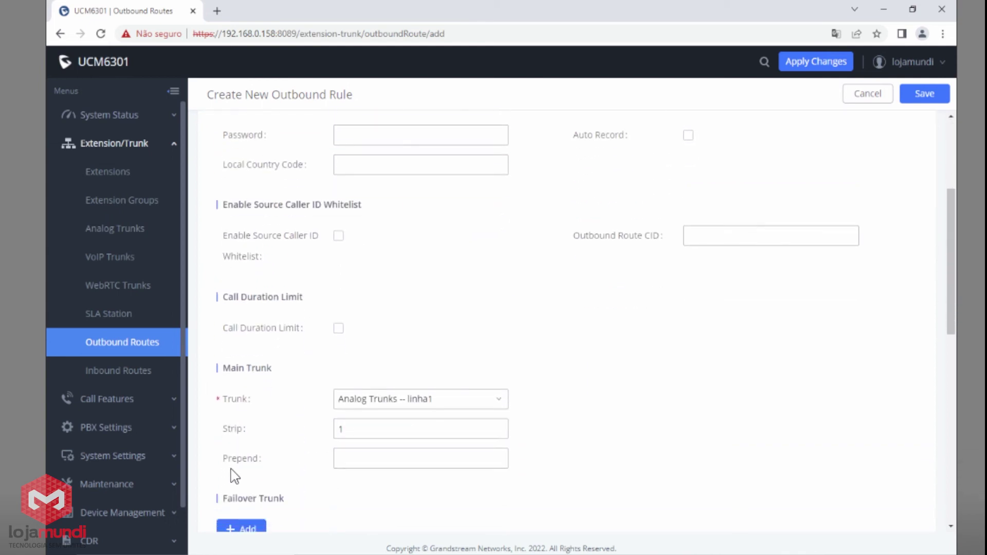
{"action": "mouse_move", "coordinate": [306, 466]}
{"action": "left_click", "coordinate": [420, 467]}
{"action": "type", "text": "015"}
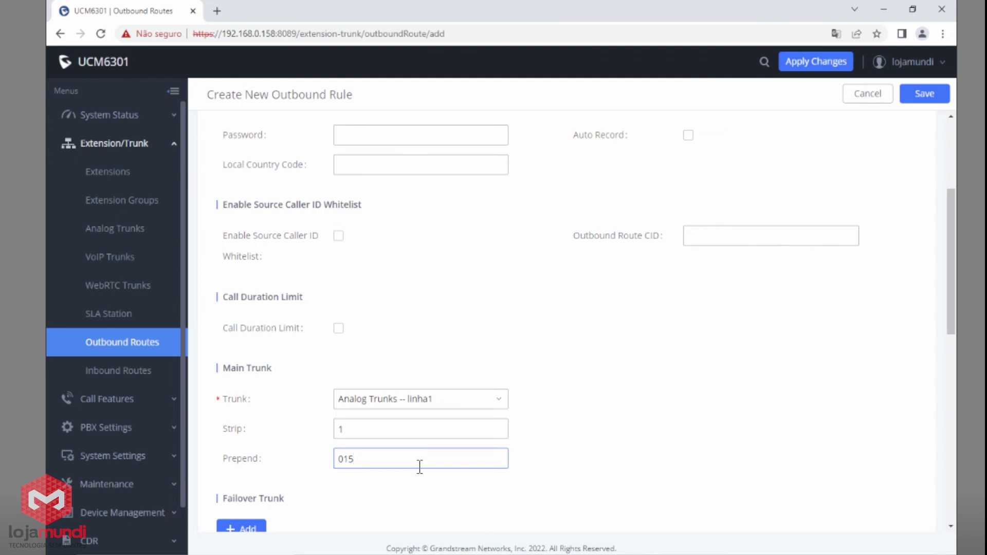
{"action": "scroll", "coordinate": [419, 467], "scroll_direction": "up", "scroll_amount": 4}
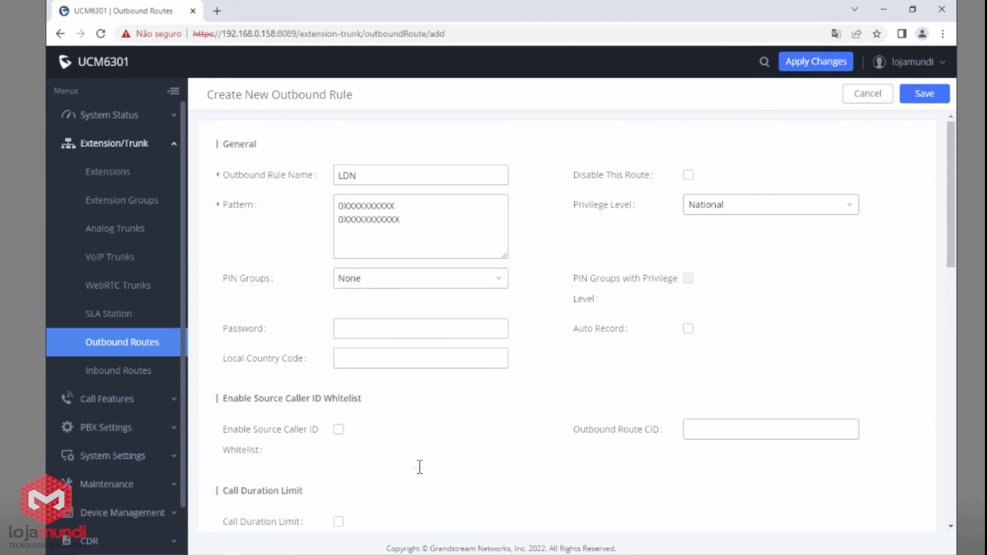
Add a new line below the first LDN pattern holding an example number.
{"action": "left_click", "coordinate": [349, 213]}
{"action": "left_click", "coordinate": [412, 208]}
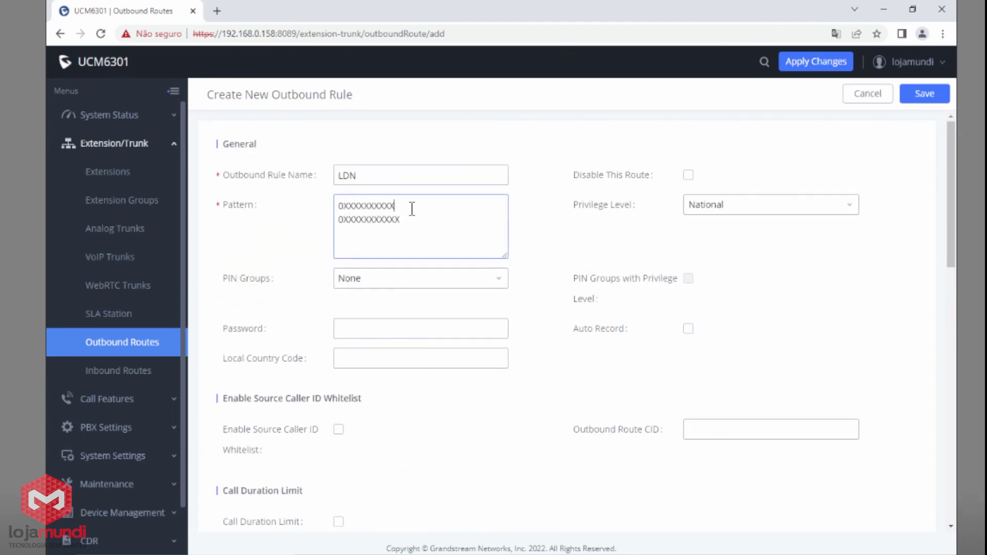
{"action": "key", "text": "Return"}
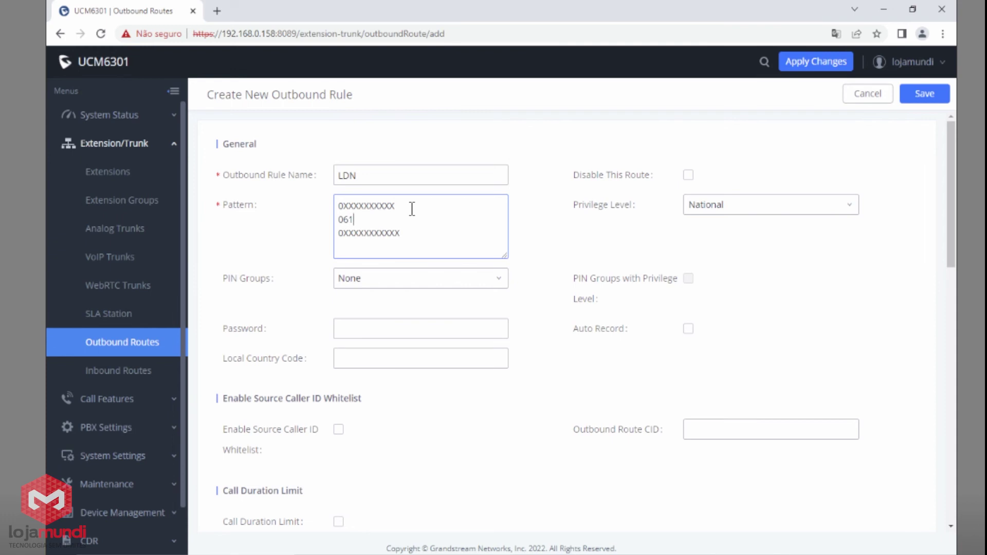
Swap the example number's leading 0 for 015, then delete the example line.
{"action": "left_click_drag", "start_coordinate": [356, 219], "coordinate": [395, 222]}
{"action": "scroll", "coordinate": [383, 234], "scroll_direction": "down", "scroll_amount": 3}
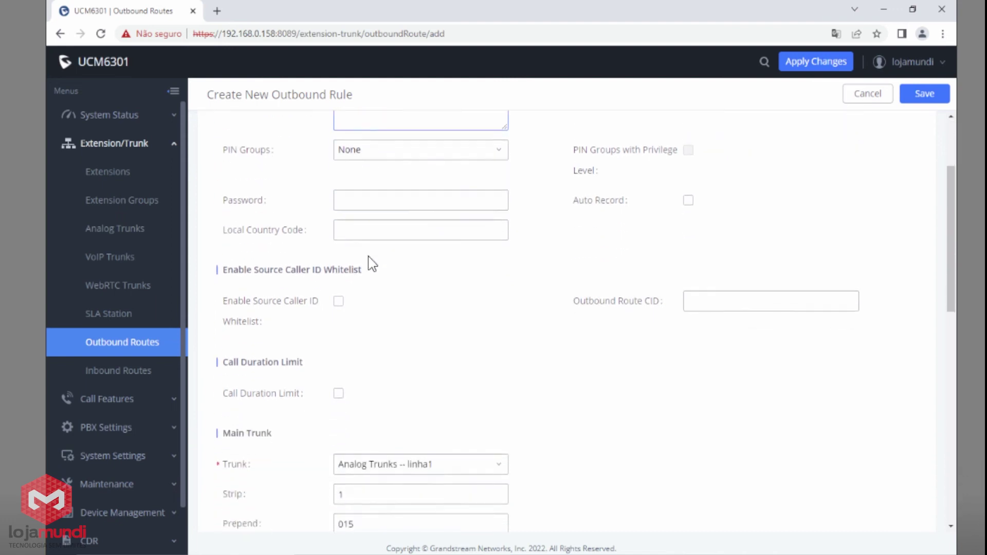
{"action": "scroll", "coordinate": [368, 256], "scroll_direction": "down", "scroll_amount": 2}
{"action": "left_click_drag", "start_coordinate": [228, 364], "coordinate": [292, 367]}
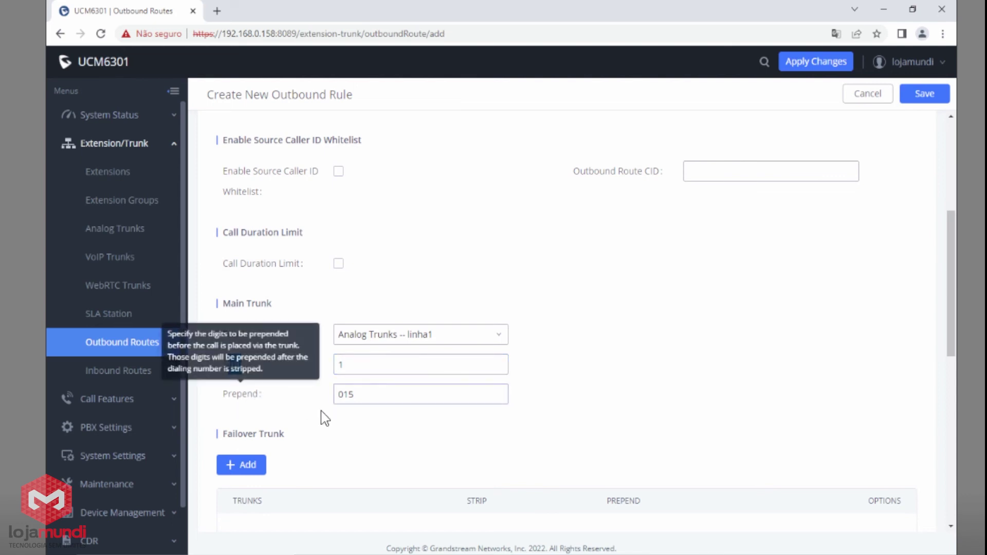
{"action": "scroll", "coordinate": [339, 359], "scroll_direction": "up", "scroll_amount": 5}
{"action": "left_click", "coordinate": [339, 220]}
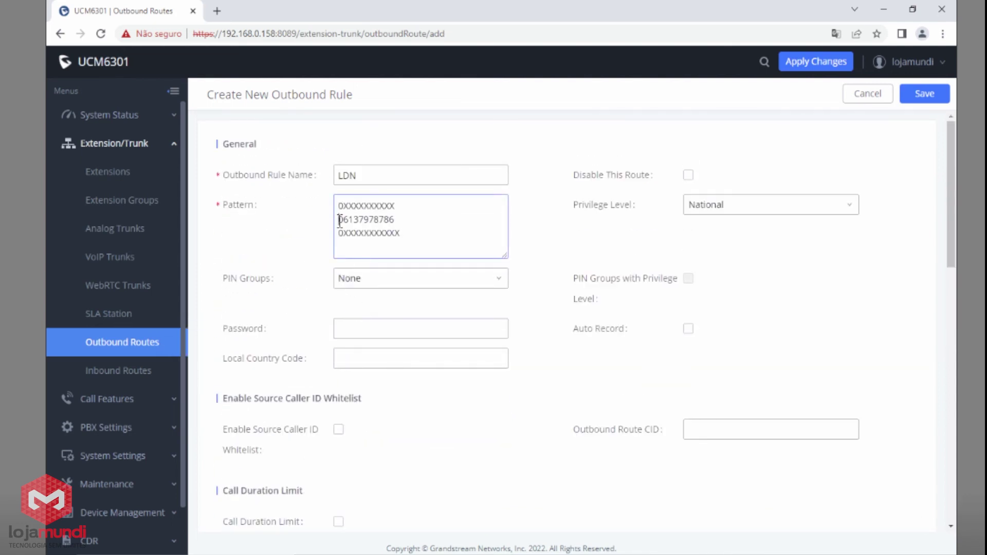
{"action": "key", "text": "Delete"}
{"action": "type", "text": "105"}
{"action": "key", "text": "BackSpace"}
{"action": "key", "text": "BackSpace"}
{"action": "key", "text": "BackSpace"}
{"action": "type", "text": "015"}
{"action": "double_click", "coordinate": [351, 220]}
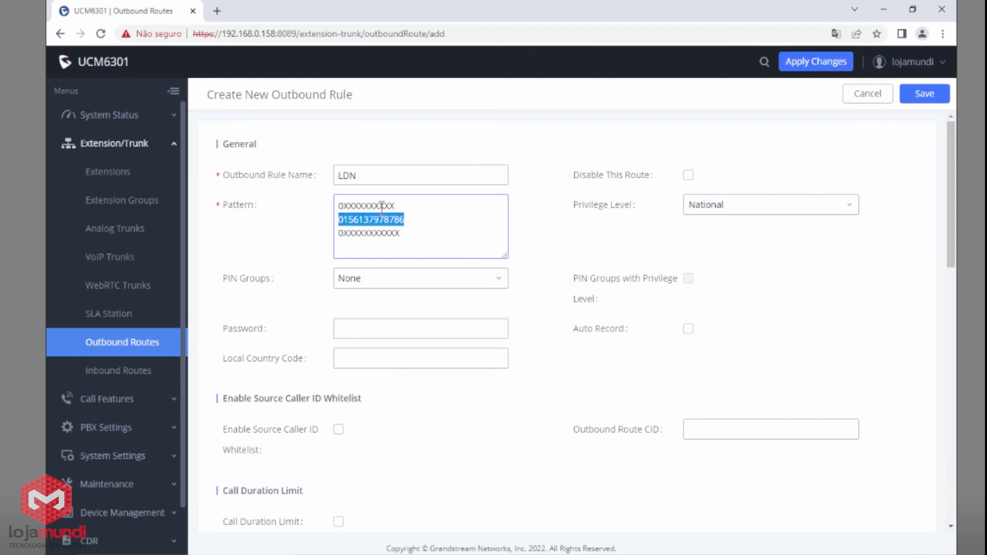
{"action": "key", "text": "BackSpace"}
{"action": "key", "text": "BackSpace"}
Save the LDN outbound rule.
{"action": "scroll", "coordinate": [469, 432], "scroll_direction": "down", "scroll_amount": 6}
{"action": "scroll", "coordinate": [888, 217], "scroll_direction": "up", "scroll_amount": 1}
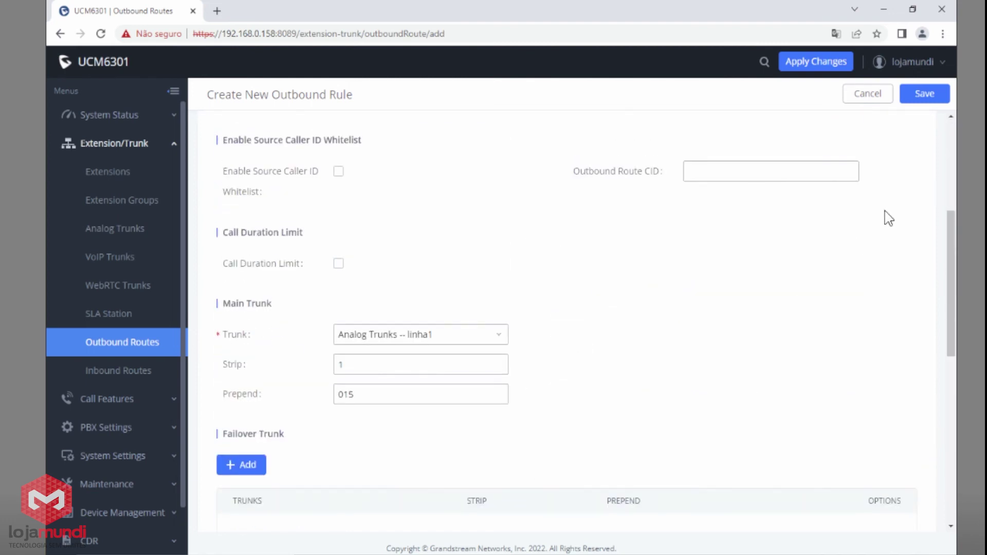
{"action": "left_click", "coordinate": [922, 97]}
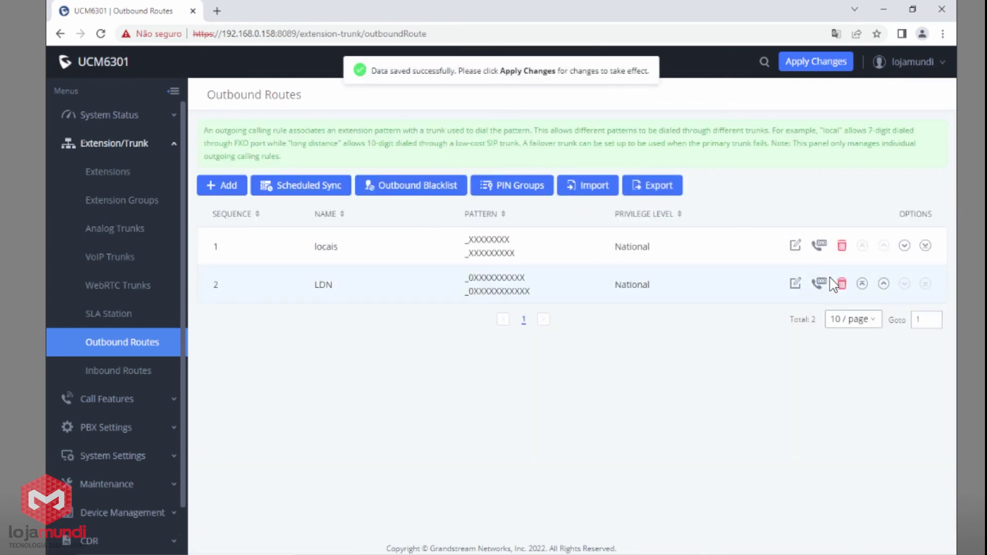
{"action": "left_click", "coordinate": [231, 189]}
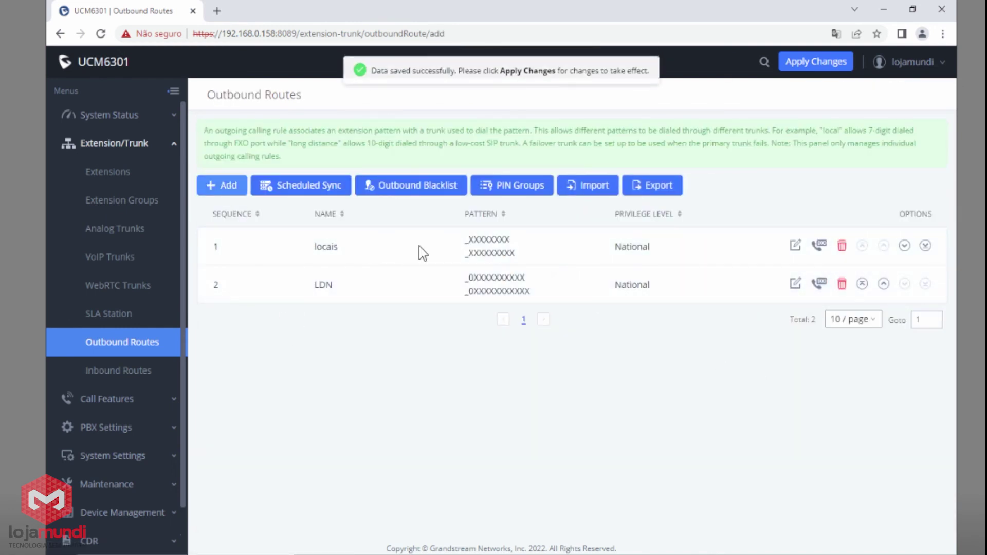
Name the new outbound rule numeros_especiais with pattern 19X and National privilege.
{"action": "left_click", "coordinate": [439, 175]}
{"action": "type", "text": "numeros_espoe"}
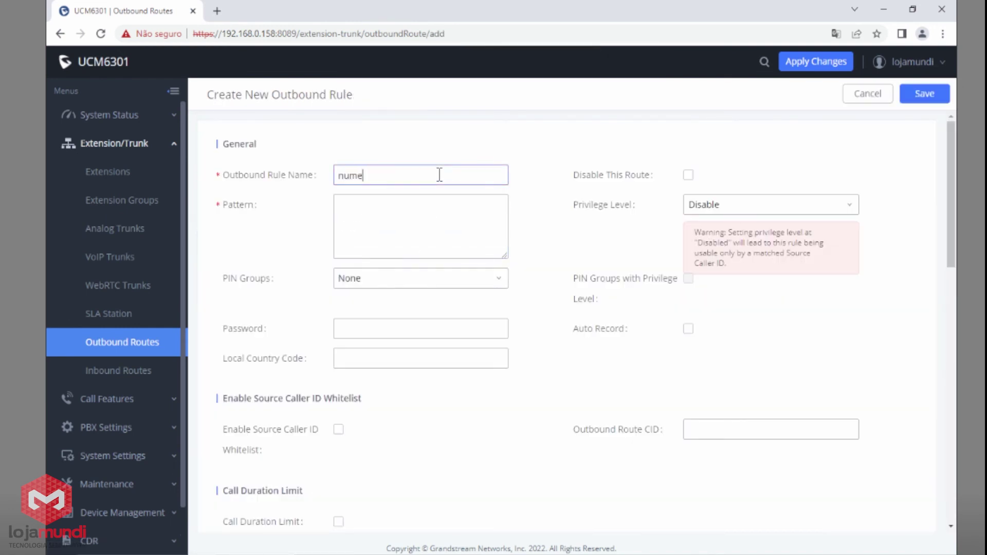
{"action": "key", "text": "BackSpace"}
{"action": "key", "text": "BackSpace"}
{"action": "key", "text": "BackSpace"}
{"action": "type", "text": "é"}
{"action": "key", "text": "BackSpace"}
{"action": "type", "text": "peciais"}
{"action": "left_click", "coordinate": [401, 231]}
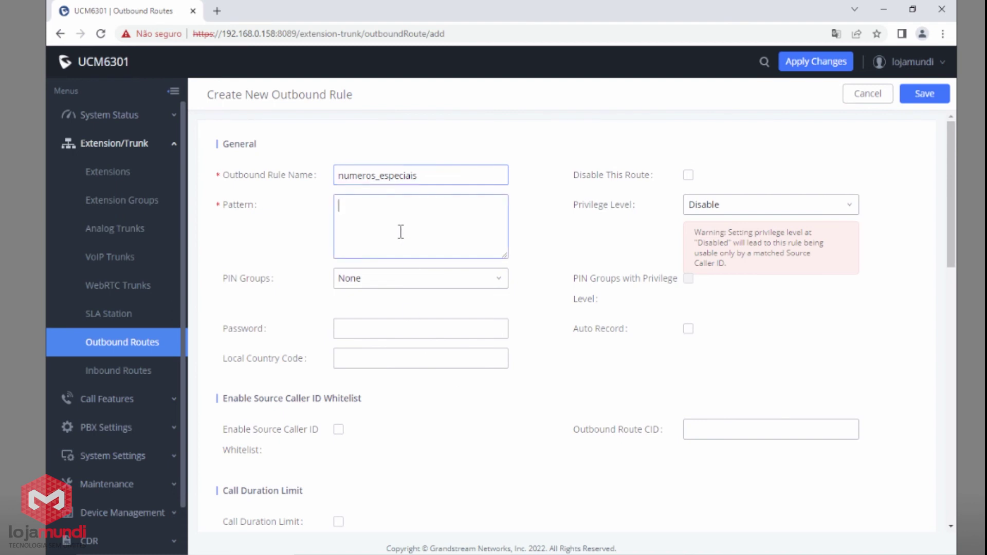
{"action": "type", "text": "19"}
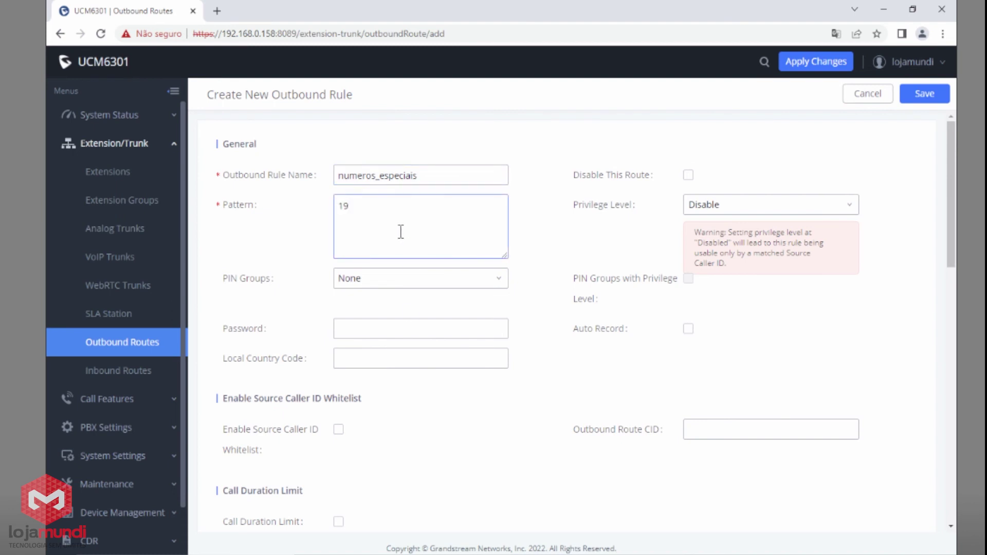
{"action": "type", "text": "X"}
{"action": "left_click", "coordinate": [750, 205]}
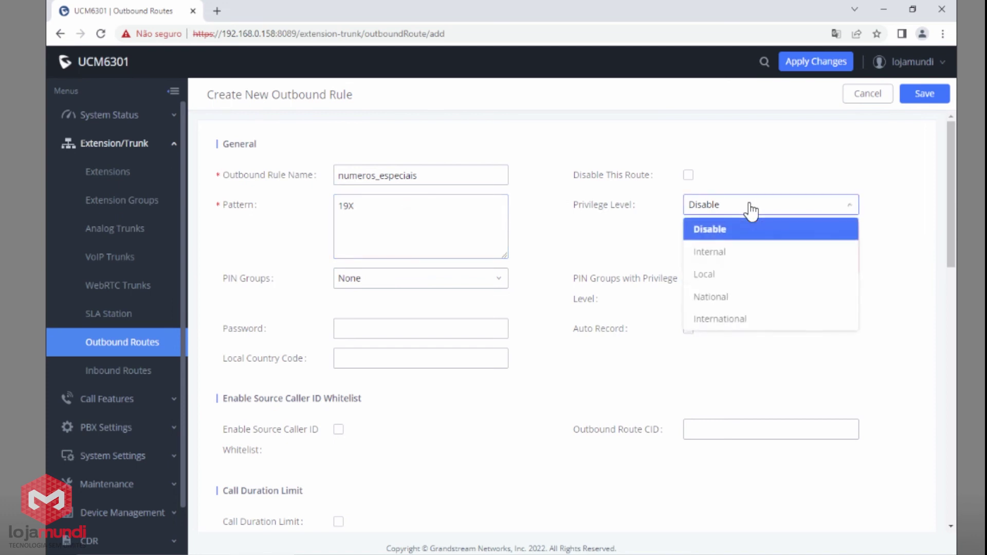
{"action": "left_click", "coordinate": [735, 300]}
Use SIP trunk tronco1 as main and analog linha1 as failover, then save.
{"action": "scroll", "coordinate": [514, 344], "scroll_direction": "down", "scroll_amount": 3}
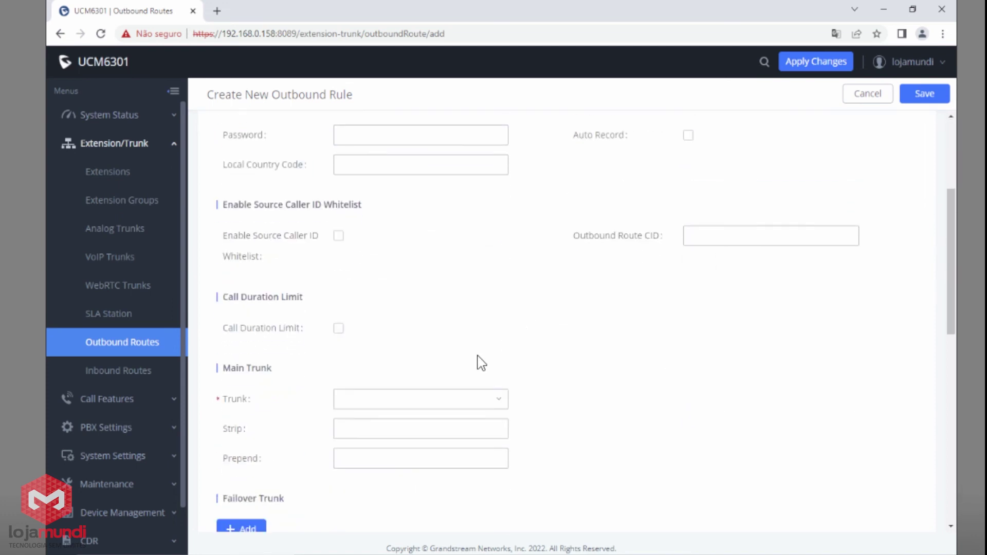
{"action": "left_click", "coordinate": [408, 406]}
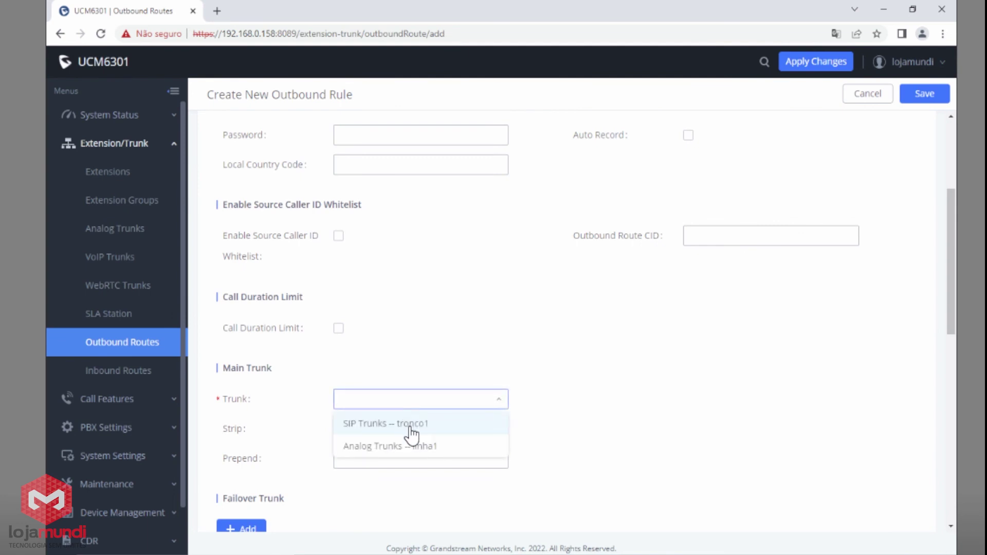
{"action": "left_click", "coordinate": [411, 423]}
{"action": "scroll", "coordinate": [476, 421], "scroll_direction": "down", "scroll_amount": 4}
{"action": "left_click", "coordinate": [245, 341]}
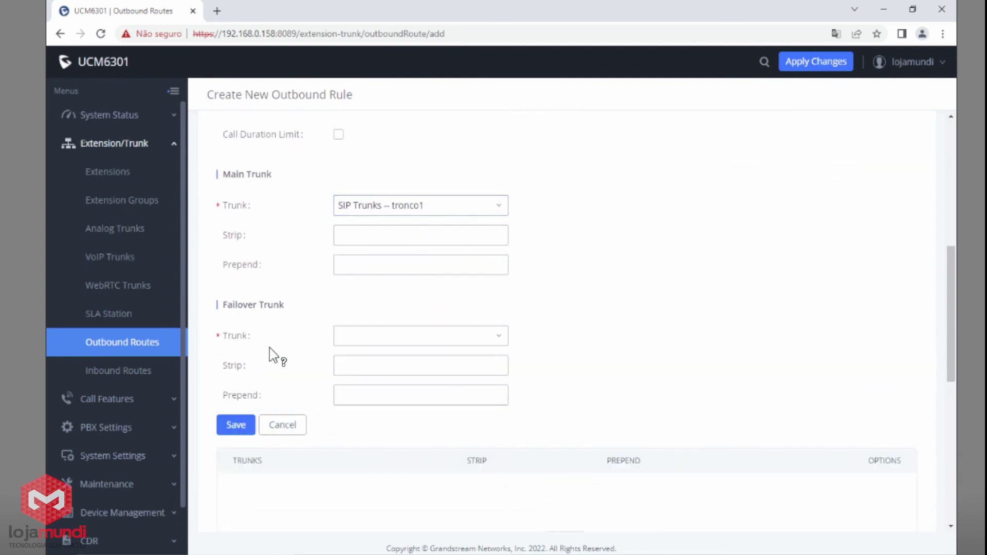
{"action": "left_click", "coordinate": [383, 337]}
{"action": "left_click", "coordinate": [394, 387]}
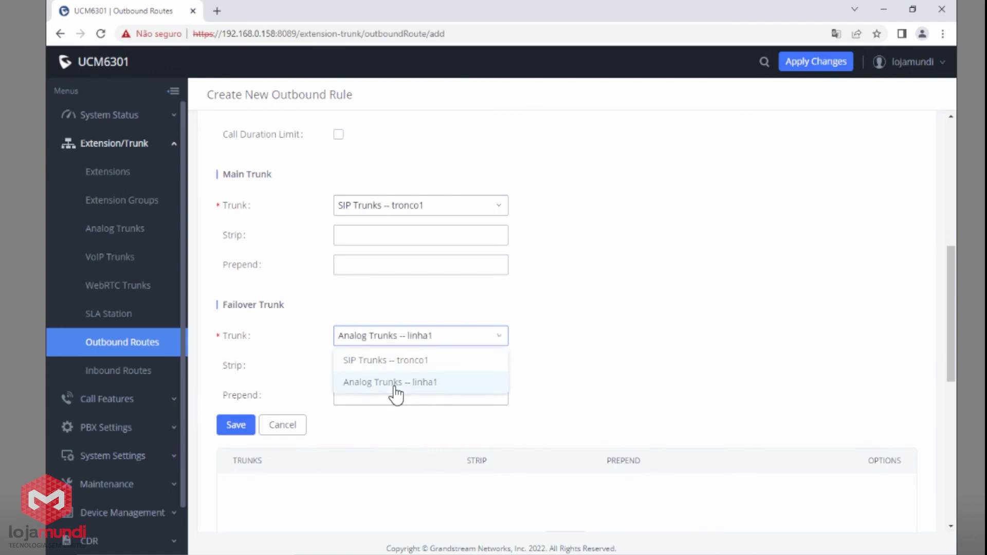
{"action": "left_click", "coordinate": [235, 427]}
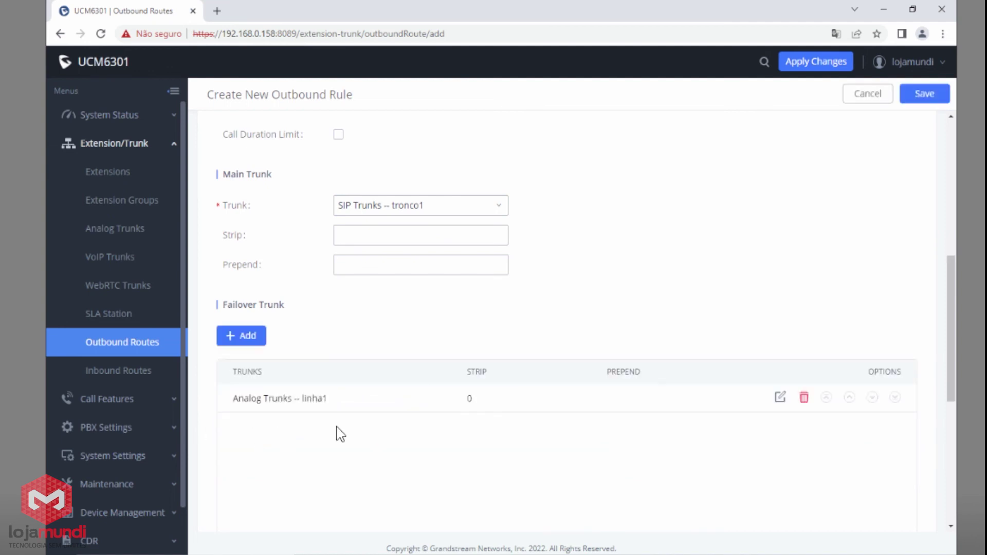
{"action": "left_click", "coordinate": [923, 102]}
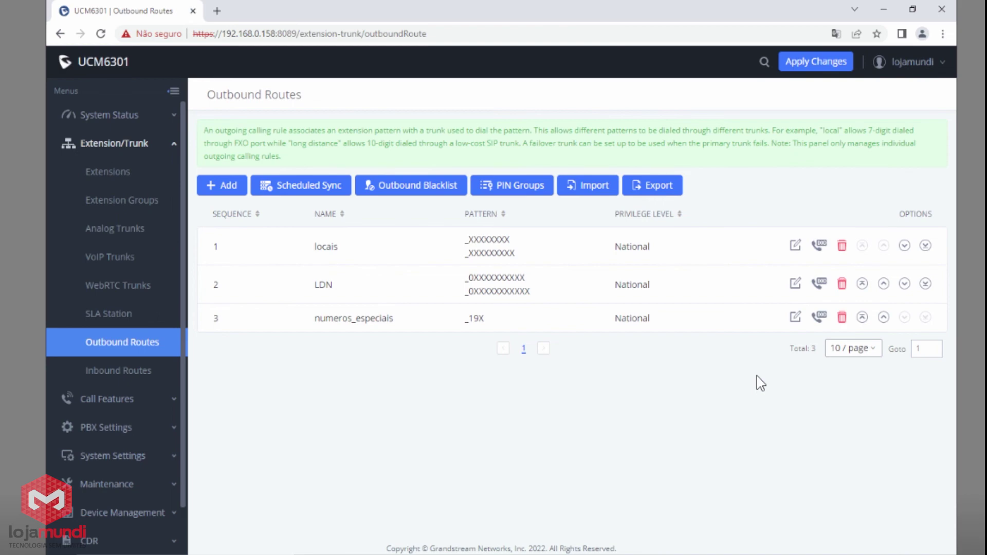
Review the dashboard, the extensions list, and the outbound and inbound routes.
{"action": "left_click", "coordinate": [113, 116]}
{"action": "left_click", "coordinate": [108, 144]}
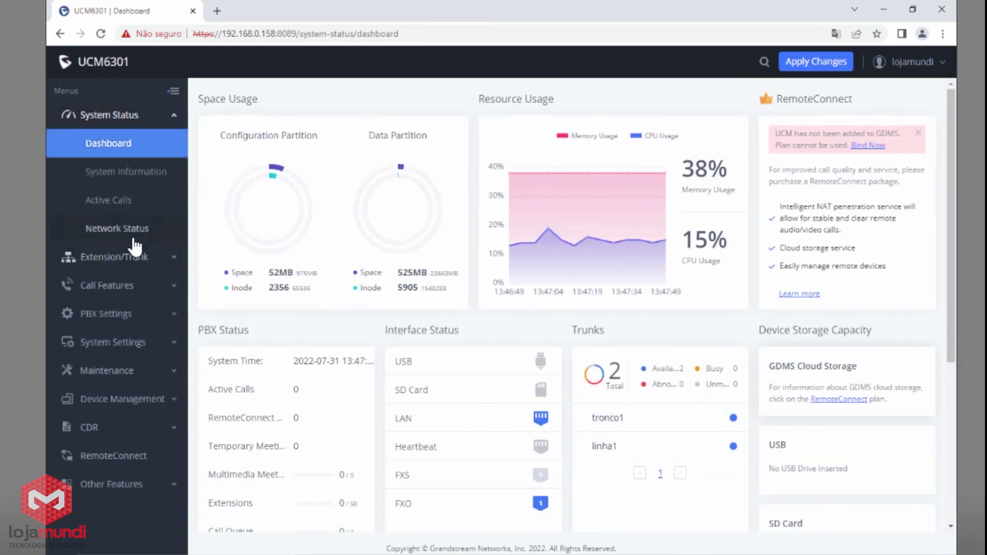
{"action": "left_click", "coordinate": [132, 257]}
{"action": "left_click", "coordinate": [121, 175]}
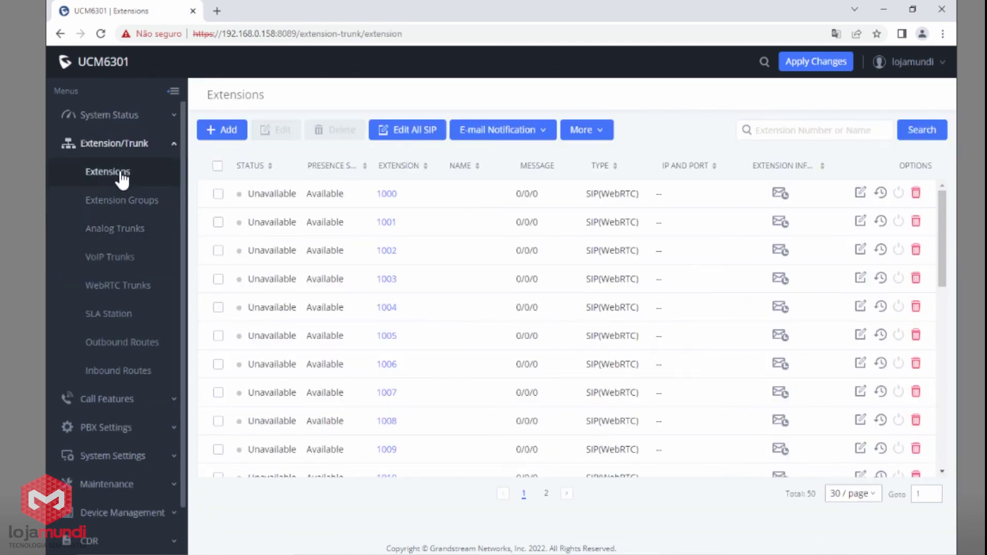
{"action": "left_click", "coordinate": [110, 342]}
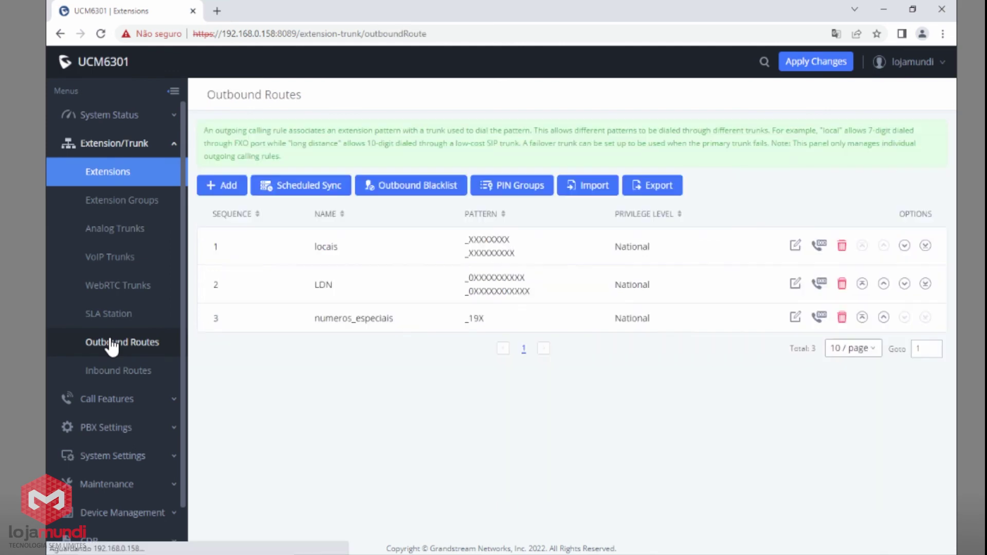
{"action": "left_click", "coordinate": [116, 369]}
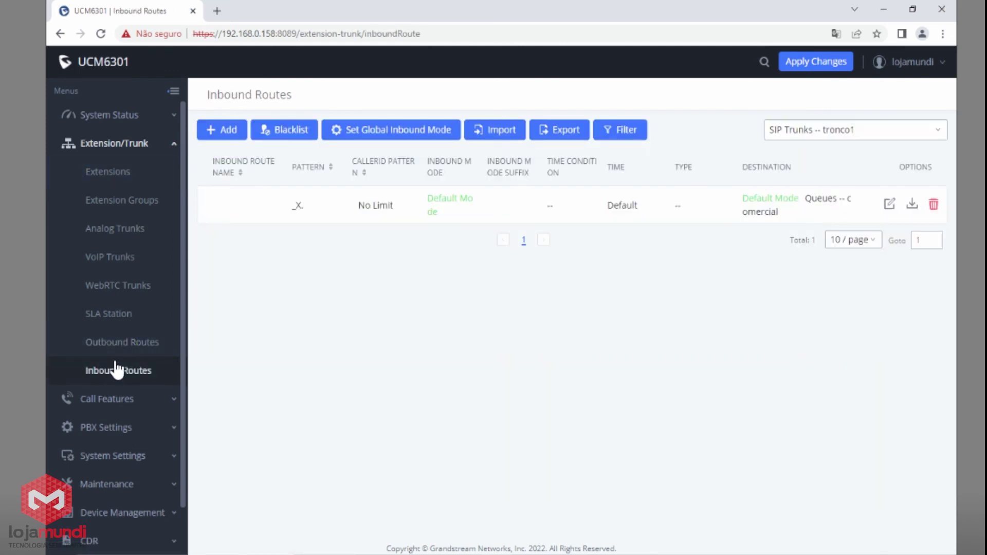
Check the existing call queues, then show the empty IVR list.
{"action": "left_click", "coordinate": [109, 401]}
{"action": "left_click", "coordinate": [114, 400]}
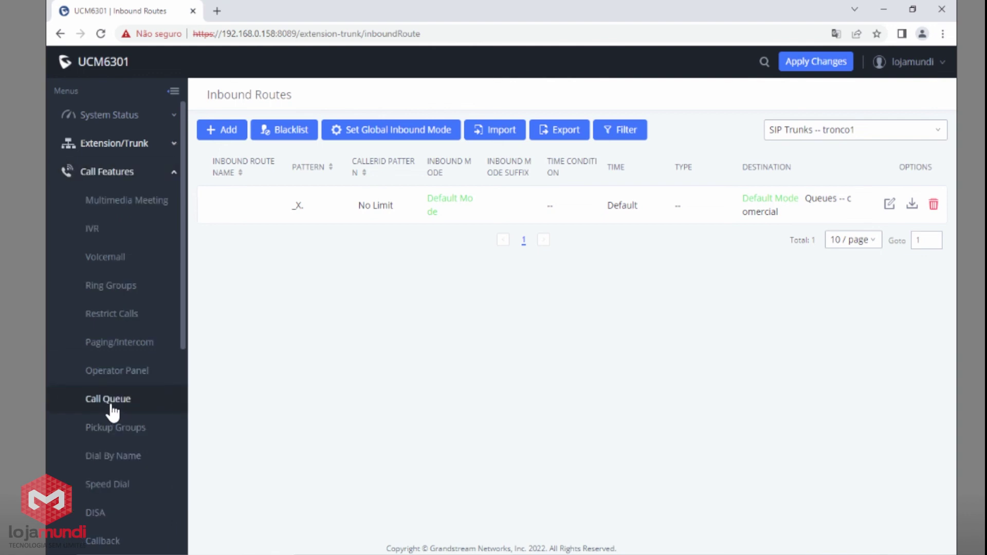
{"action": "left_click", "coordinate": [134, 404]}
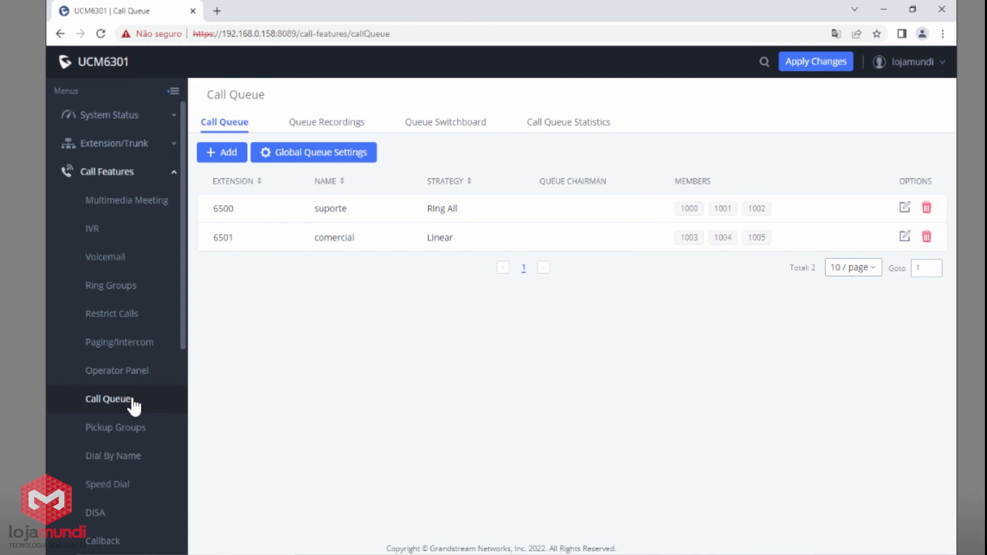
{"action": "left_click", "coordinate": [102, 230]}
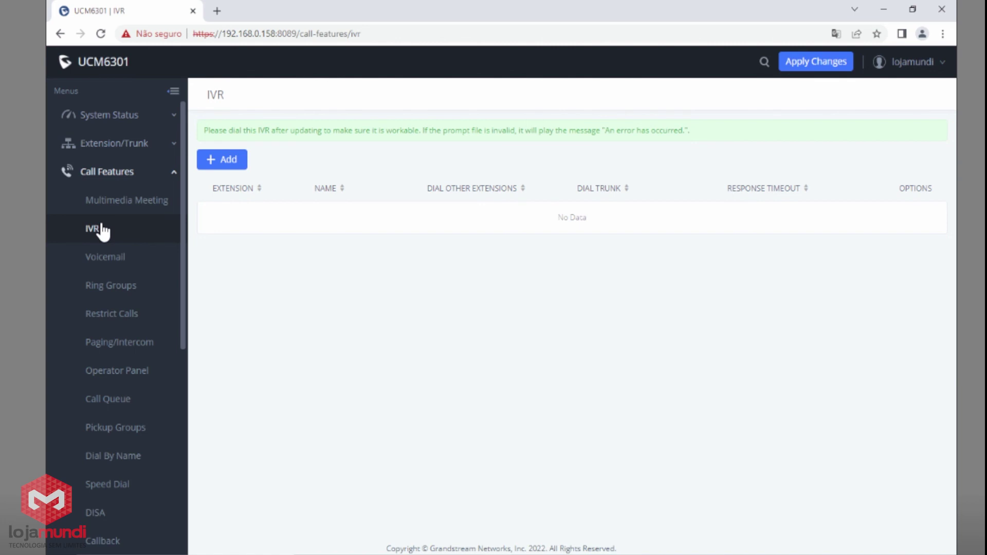
{"action": "left_click", "coordinate": [102, 230]}
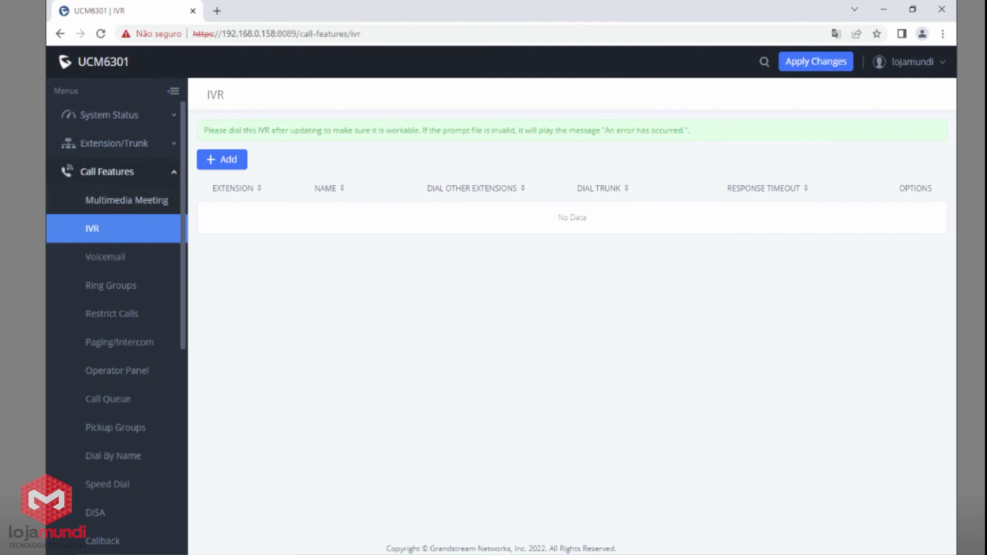
Add an IVR called atendimento, keeping extension 7000, with welcome as its prompt.
{"action": "left_click", "coordinate": [226, 161]}
{"action": "left_click", "coordinate": [398, 177]}
{"action": "type", "text": "a"}
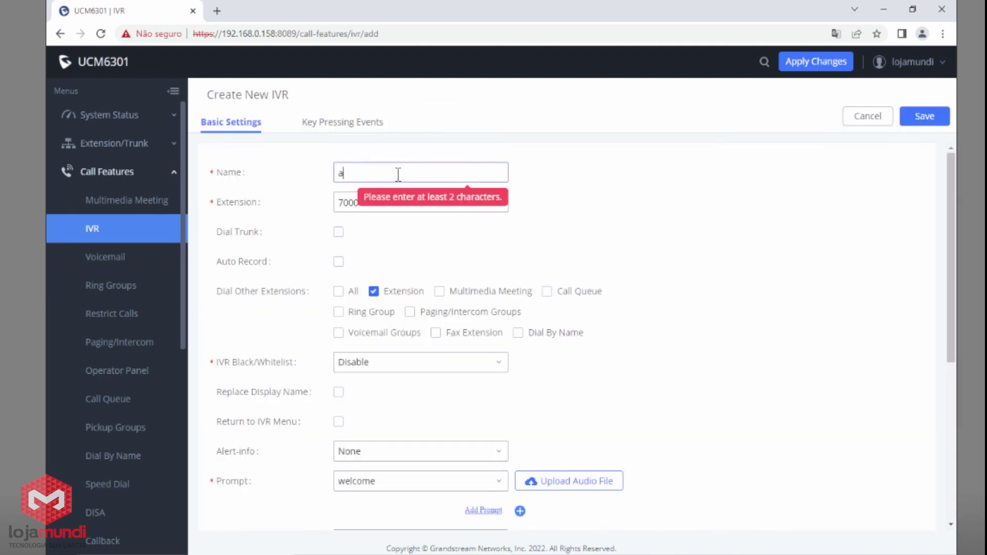
{"action": "type", "text": "tendimento"}
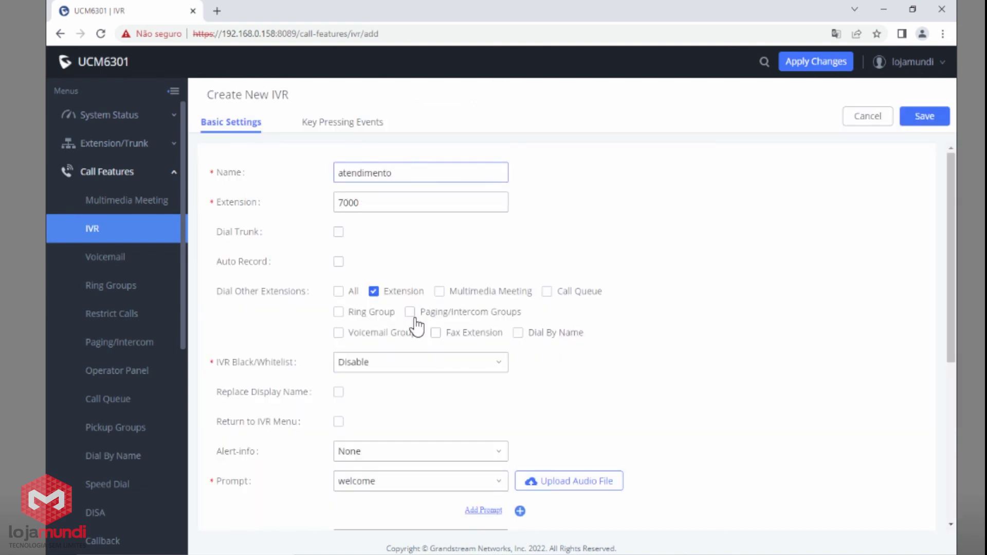
{"action": "mouse_move", "coordinate": [220, 487]}
{"action": "left_click_drag", "start_coordinate": [218, 483], "coordinate": [244, 485]}
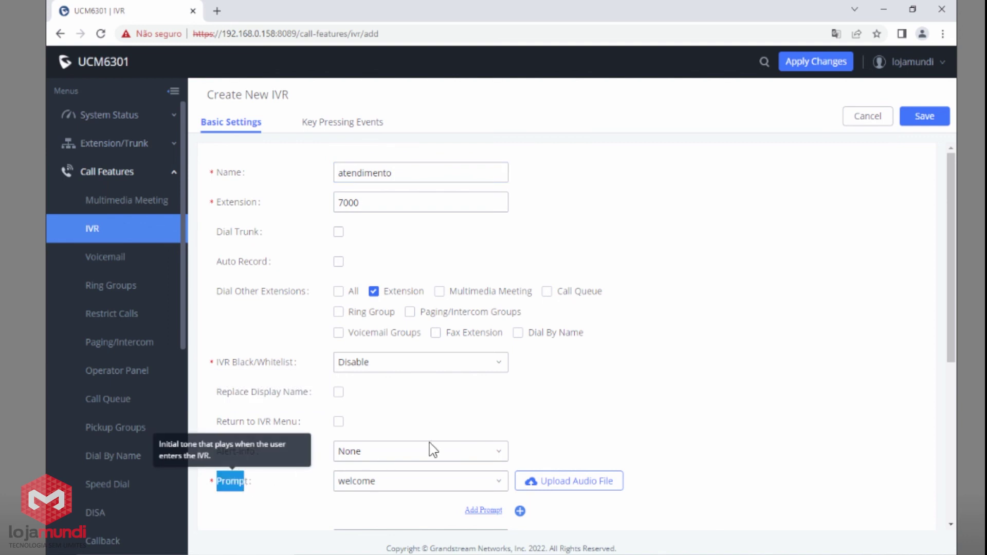
{"action": "scroll", "coordinate": [453, 447], "scroll_direction": "down", "scroll_amount": 1}
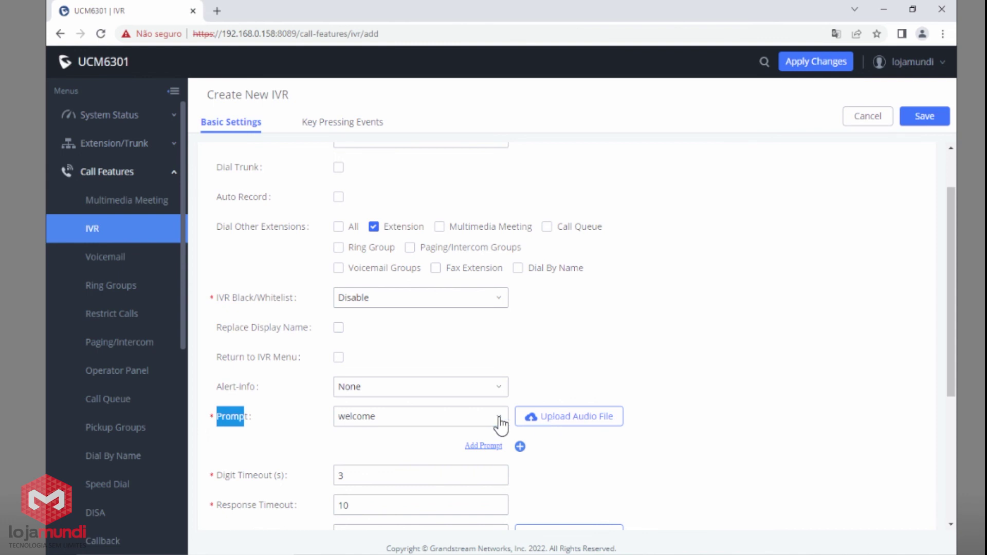
{"action": "left_click", "coordinate": [420, 424]}
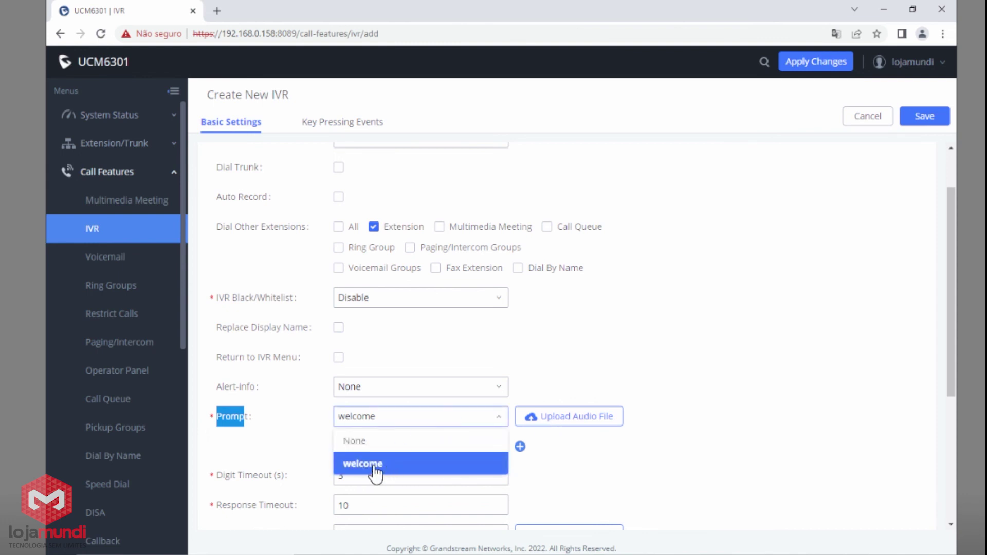
{"action": "left_click", "coordinate": [738, 381]}
{"action": "scroll", "coordinate": [628, 371], "scroll_direction": "up", "scroll_amount": 1}
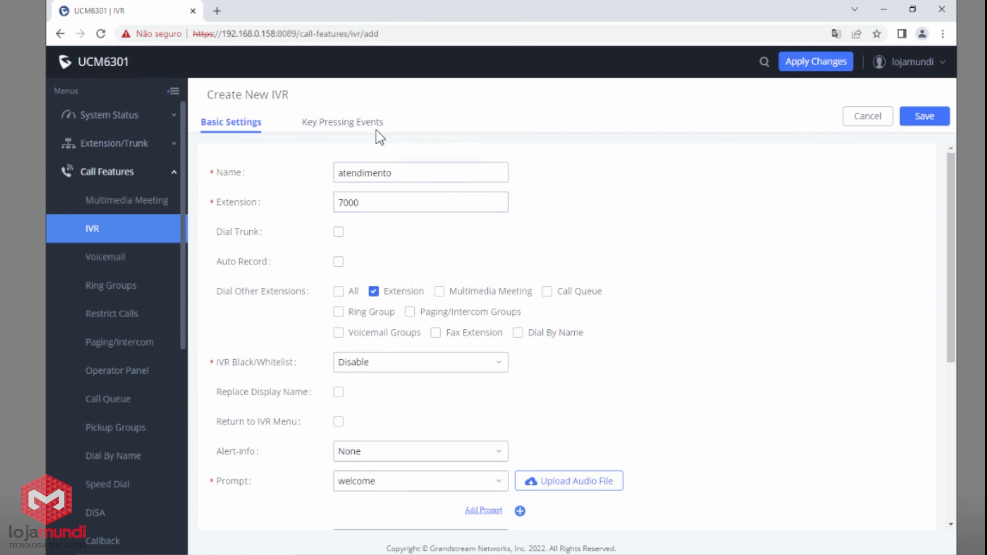
Route IVR key 1 to the comercial queue and key 2 to the suporte queue.
{"action": "left_click", "coordinate": [354, 126]}
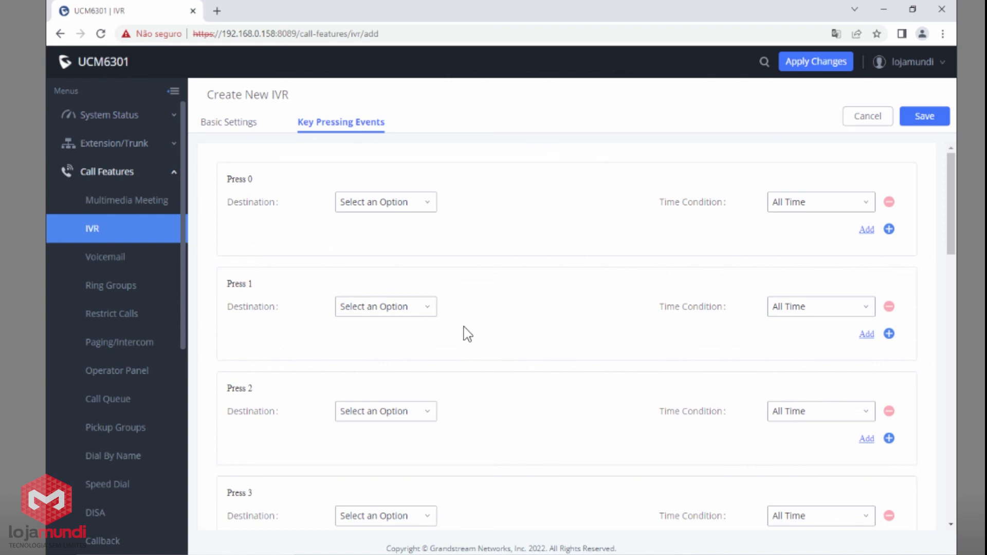
{"action": "left_click", "coordinate": [384, 310]}
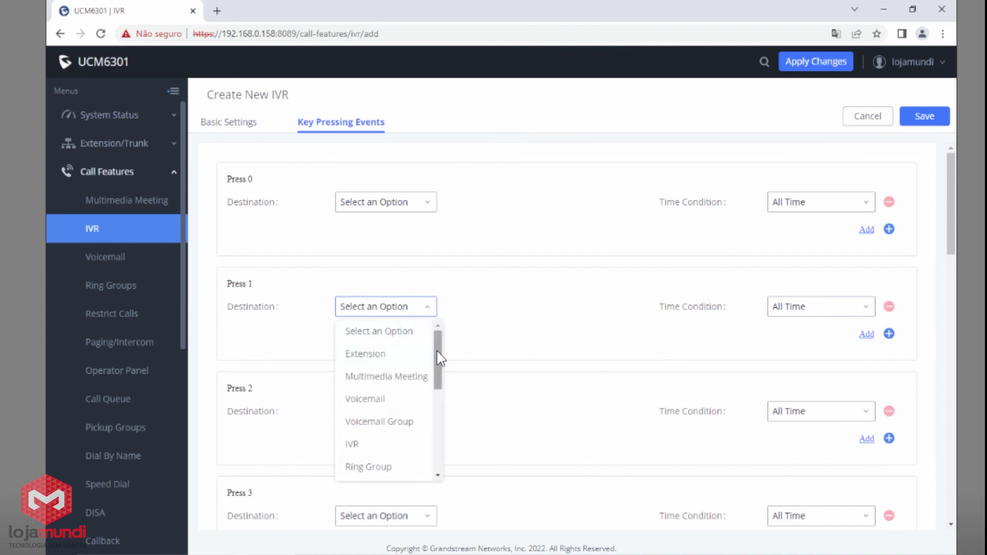
{"action": "left_click_drag", "start_coordinate": [439, 358], "coordinate": [403, 405]}
{"action": "left_click", "coordinate": [389, 406]}
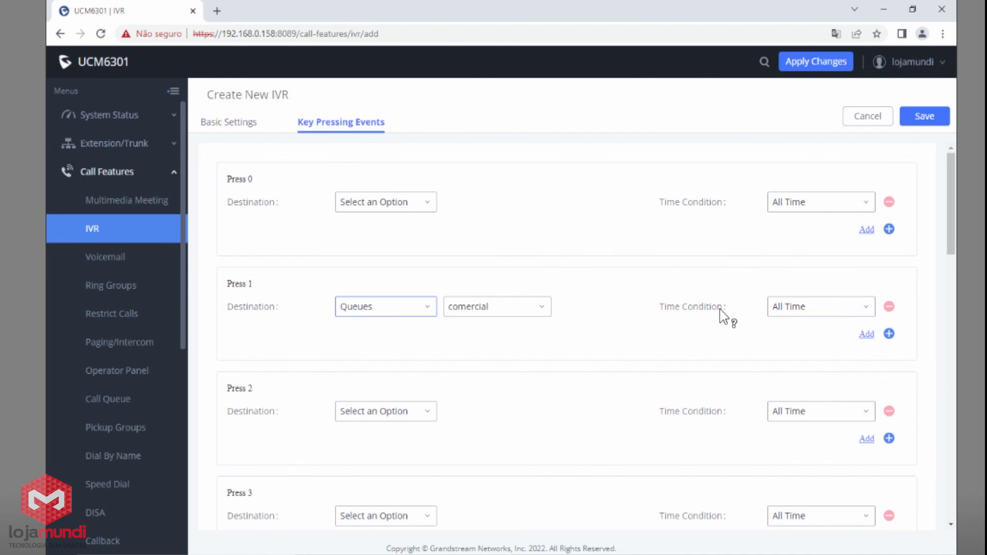
{"action": "left_click_drag", "start_coordinate": [252, 284], "coordinate": [233, 284]}
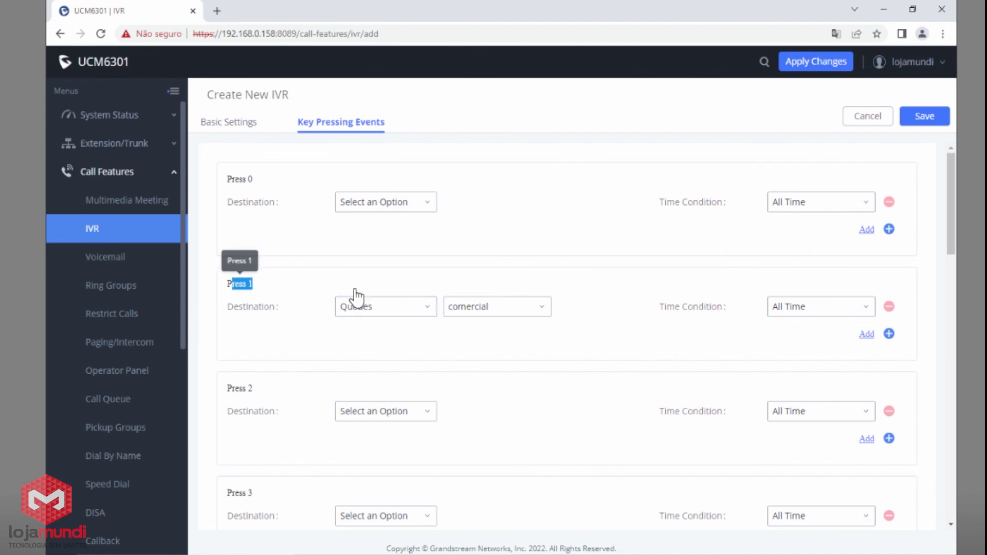
{"action": "scroll", "coordinate": [480, 386], "scroll_direction": "down", "scroll_amount": 2}
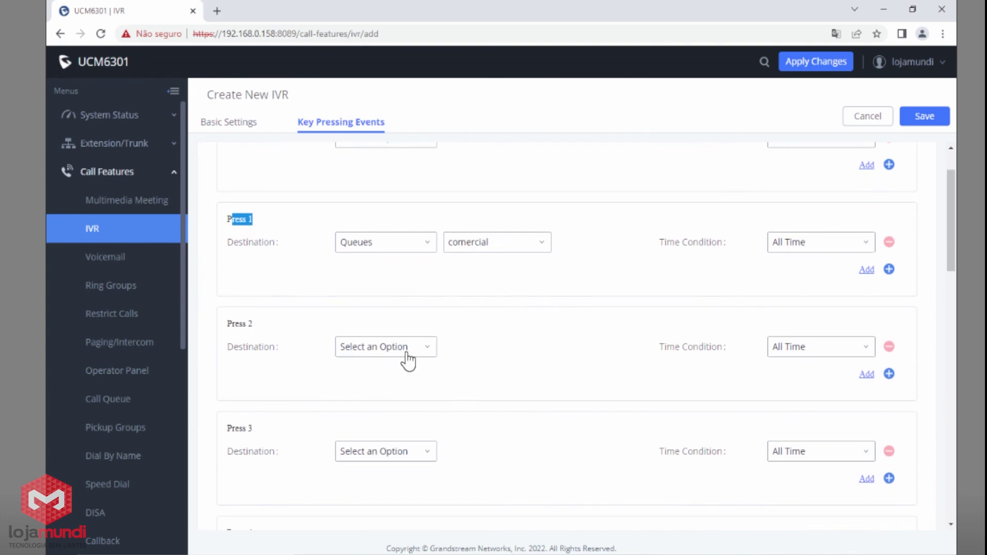
{"action": "left_click", "coordinate": [407, 355]}
{"action": "scroll", "coordinate": [385, 473], "scroll_direction": "down", "scroll_amount": 3}
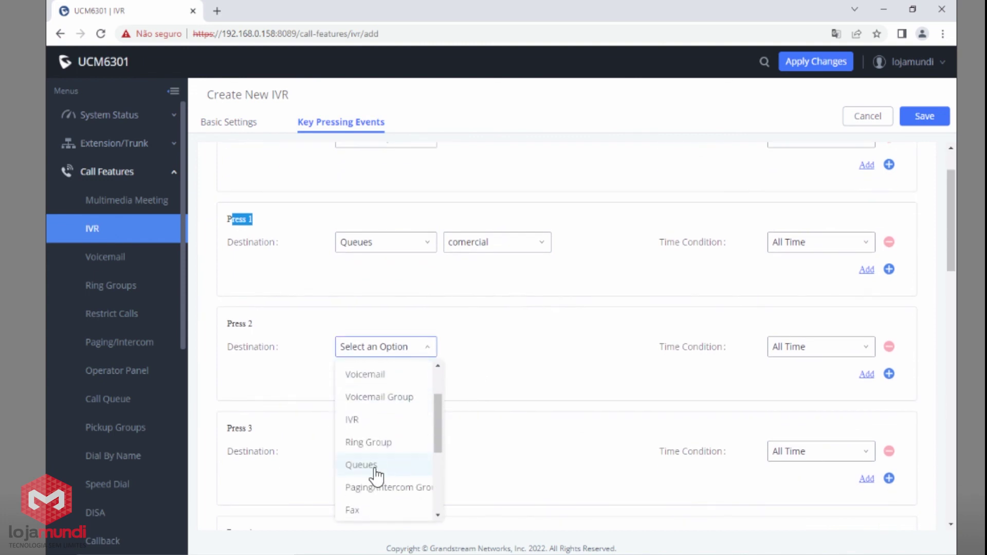
{"action": "left_click", "coordinate": [376, 465]}
{"action": "left_click", "coordinate": [476, 354]}
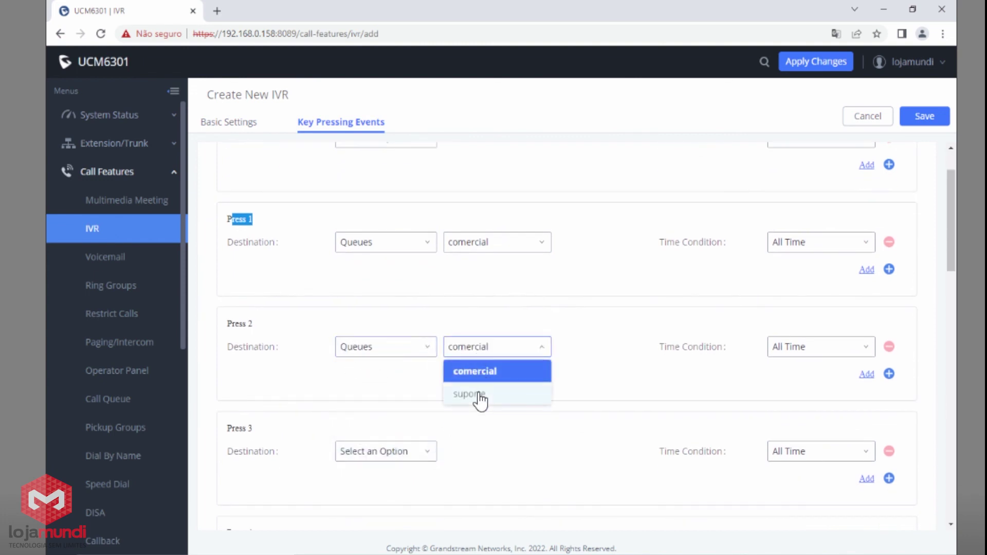
{"action": "left_click", "coordinate": [477, 395]}
Send key 3 to extension 1000, leave key 4 unset, and save the IVR.
{"action": "scroll", "coordinate": [478, 399], "scroll_direction": "down", "scroll_amount": 2}
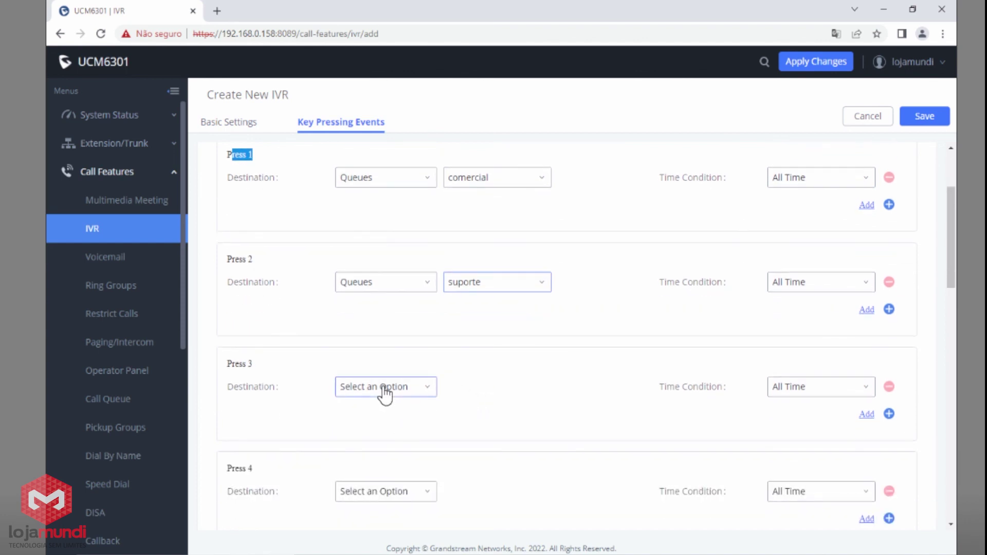
{"action": "left_click", "coordinate": [385, 394]}
{"action": "left_click", "coordinate": [377, 252]}
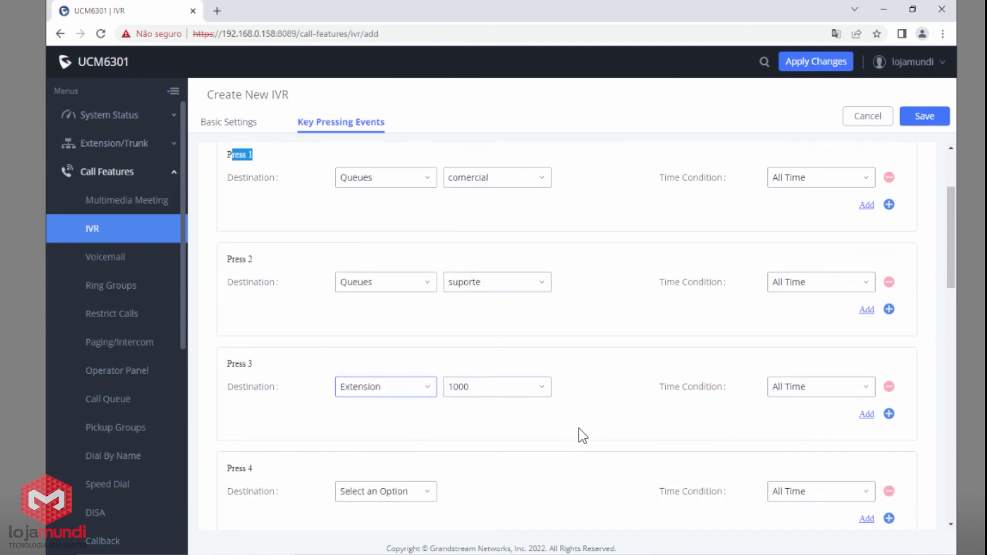
{"action": "scroll", "coordinate": [286, 352], "scroll_direction": "down", "scroll_amount": 2}
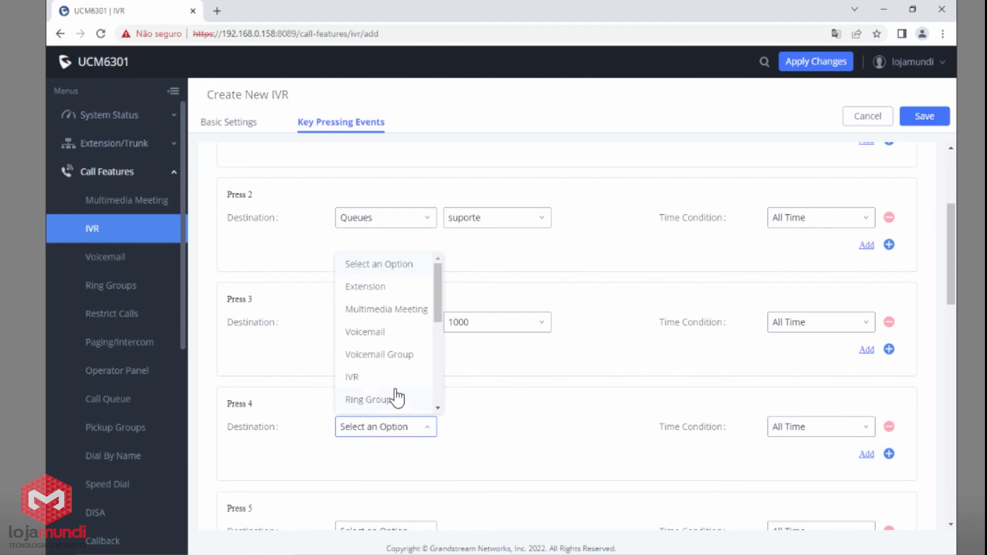
{"action": "left_click", "coordinate": [359, 486]}
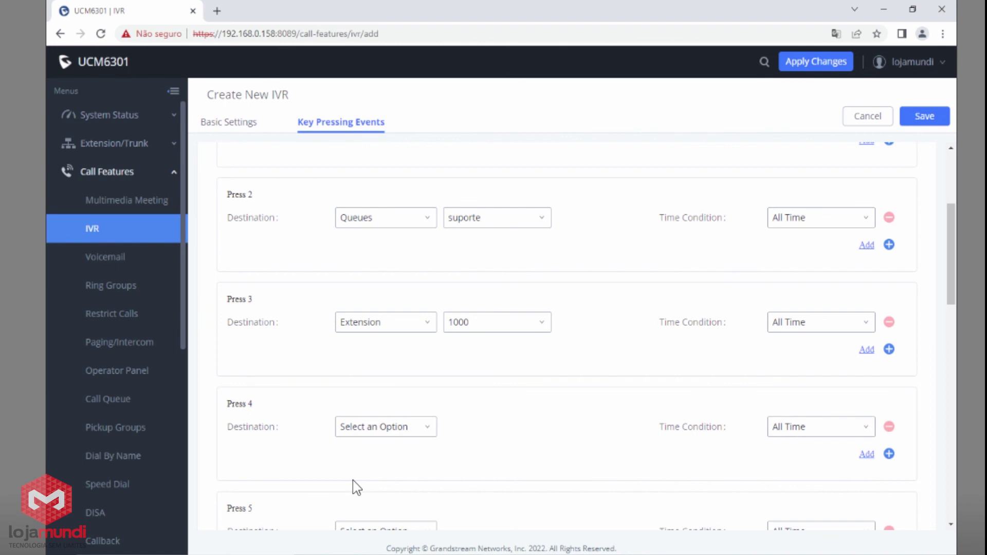
{"action": "left_click", "coordinate": [387, 431]}
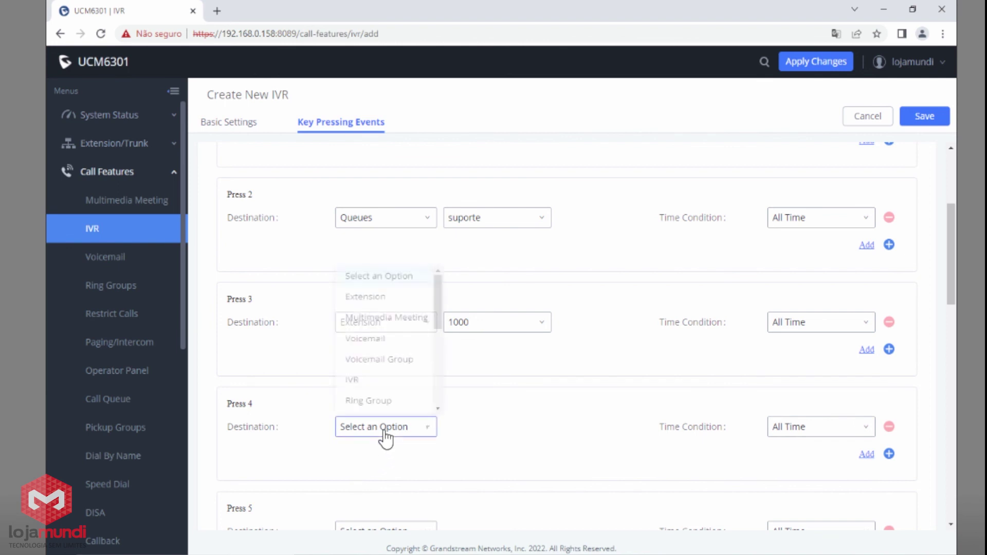
{"action": "left_click", "coordinate": [369, 378]}
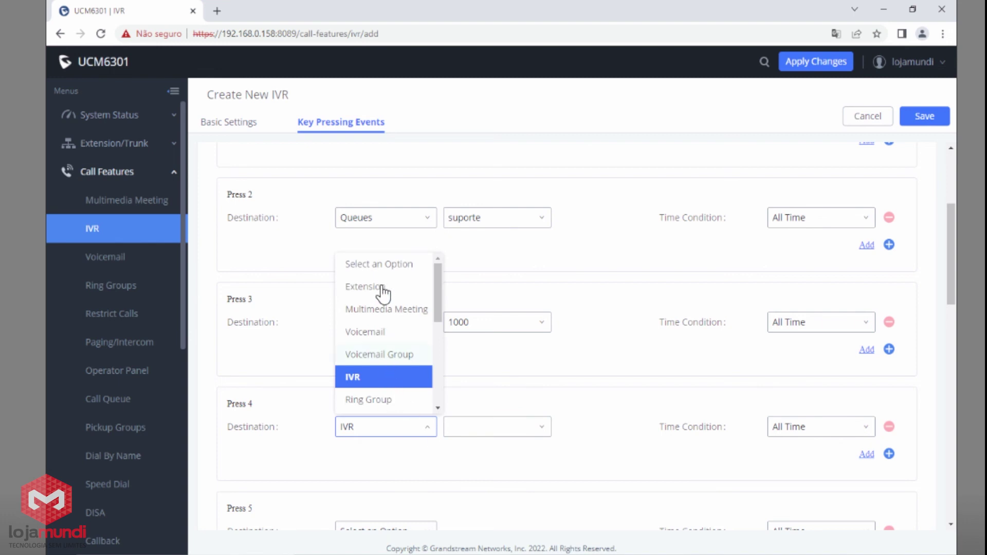
{"action": "left_click", "coordinate": [391, 265]}
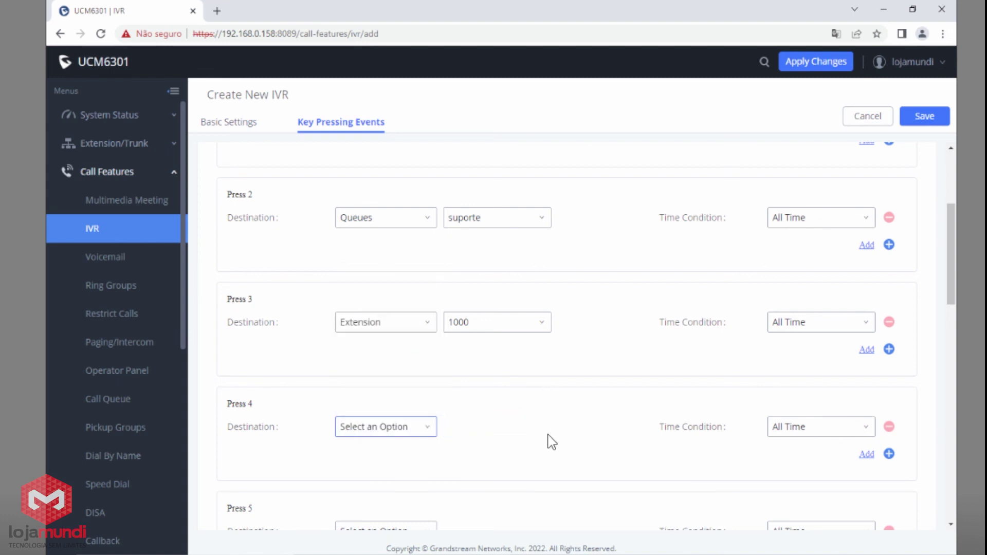
{"action": "scroll", "coordinate": [551, 442], "scroll_direction": "up", "scroll_amount": 1}
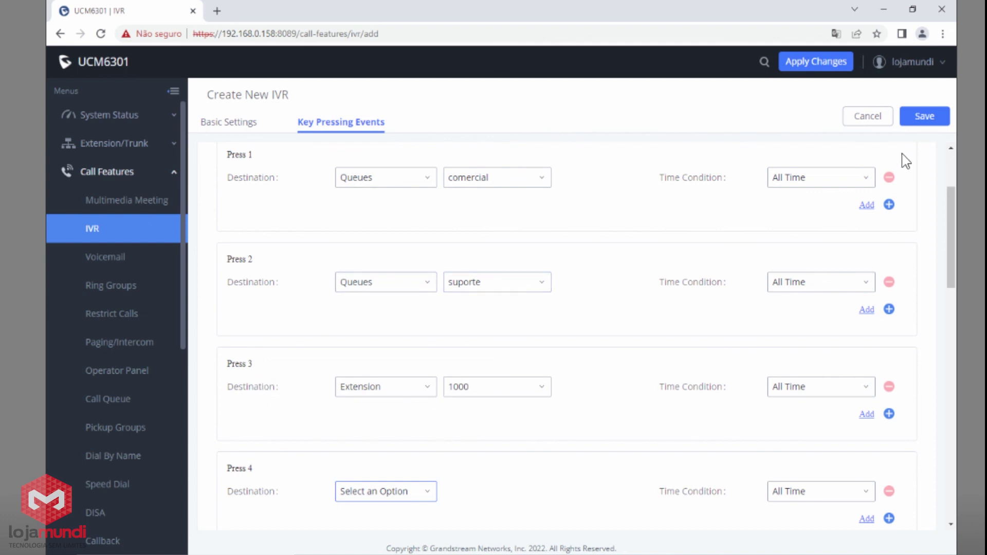
{"action": "left_click", "coordinate": [920, 122]}
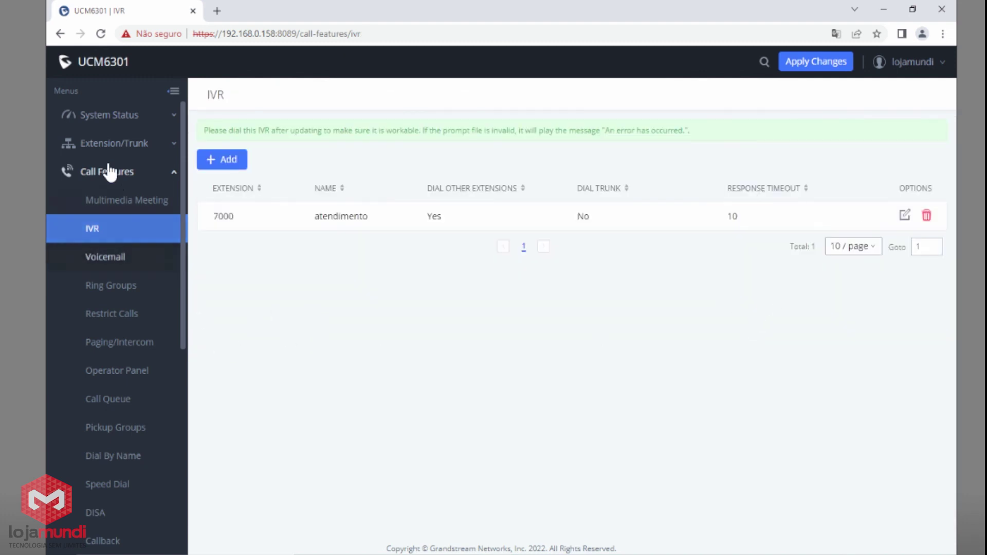
Point SIP trunk tronco1's inbound route to IVR atendimento and save it.
{"action": "left_click", "coordinate": [110, 146]}
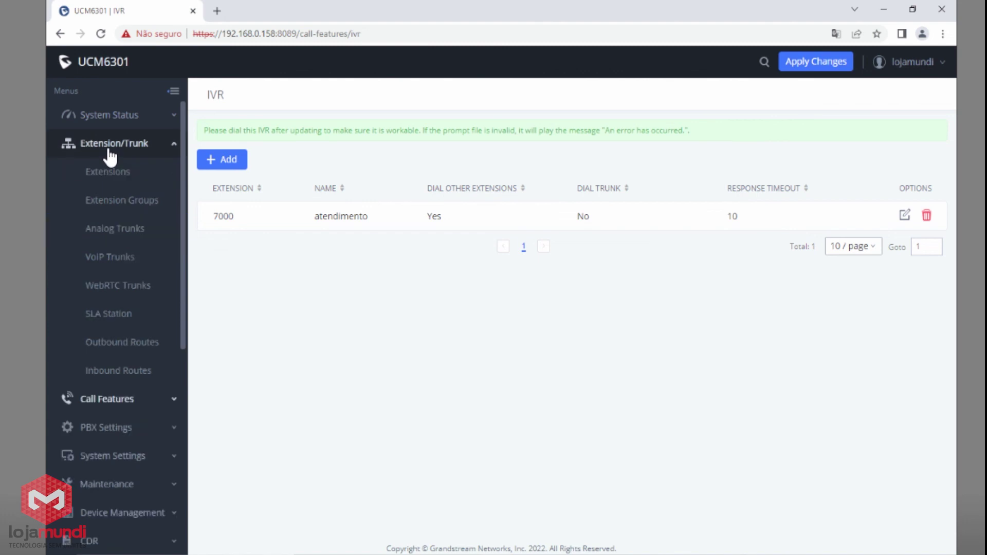
{"action": "left_click", "coordinate": [110, 371]}
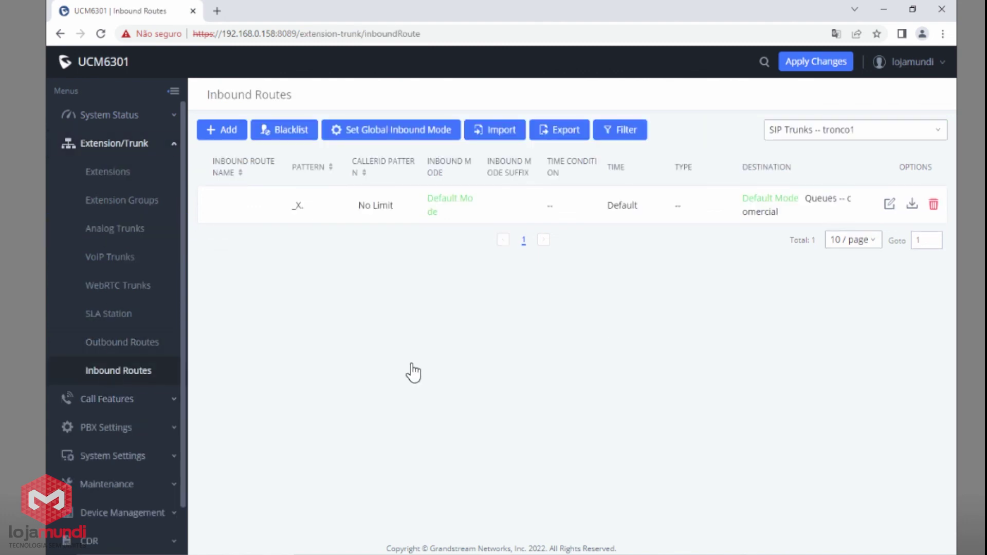
{"action": "left_click", "coordinate": [794, 137]}
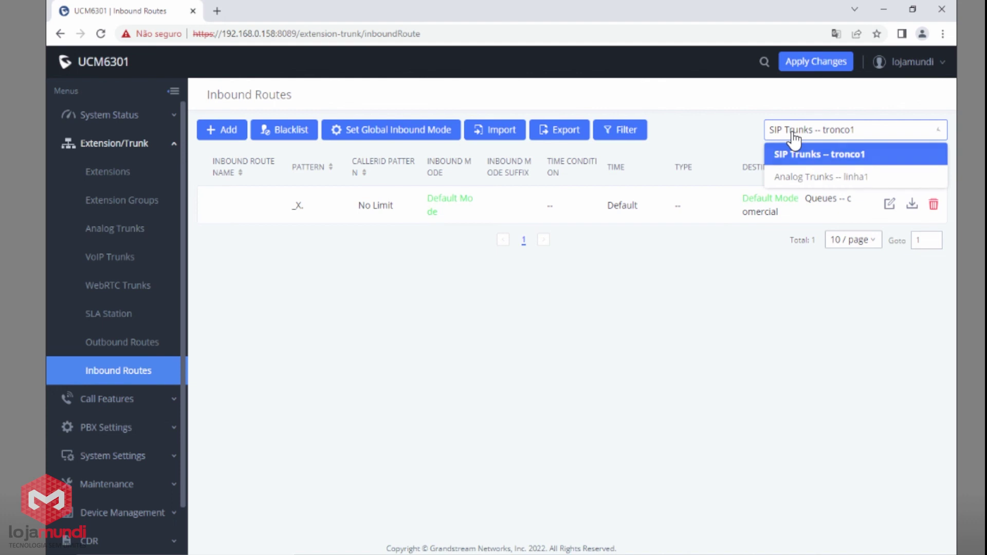
{"action": "left_click", "coordinate": [795, 138]}
{"action": "left_click", "coordinate": [889, 208]}
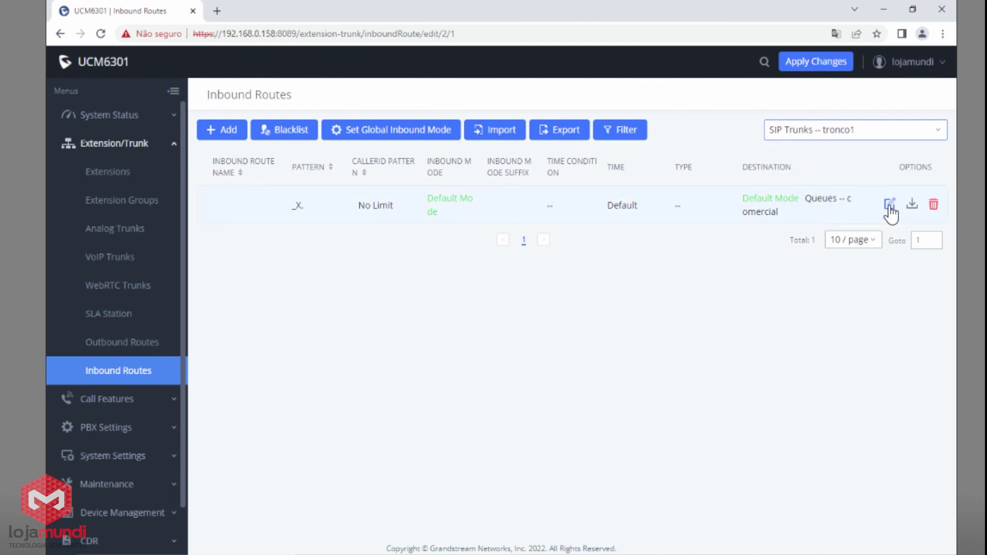
{"action": "scroll", "coordinate": [544, 404], "scroll_direction": "down", "scroll_amount": 1}
{"action": "mouse_move", "coordinate": [276, 463]}
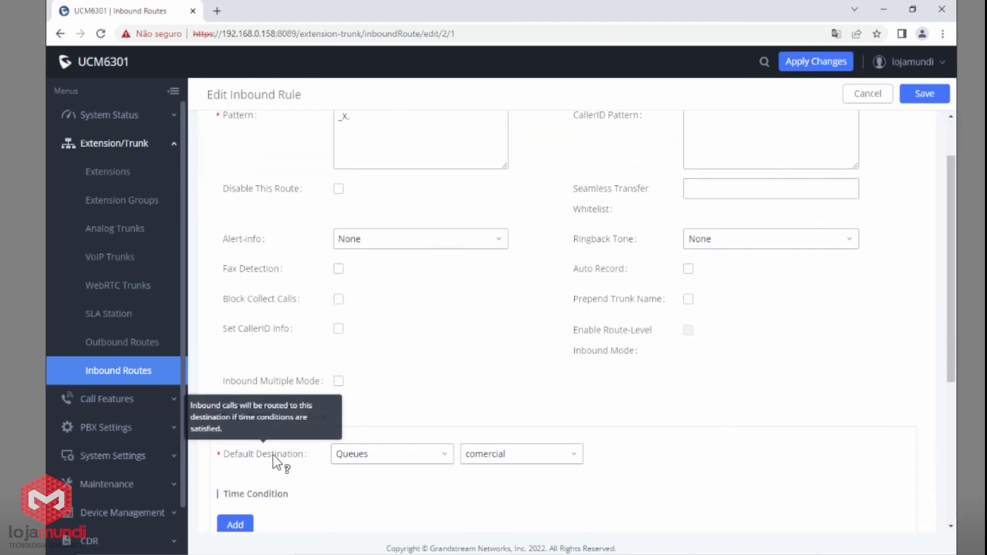
{"action": "left_click", "coordinate": [363, 465]}
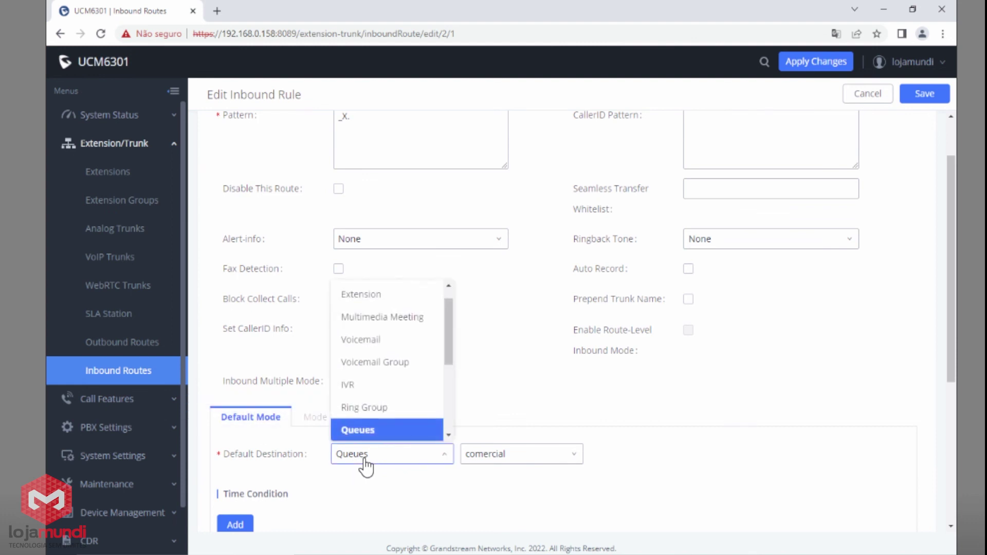
{"action": "left_click", "coordinate": [353, 385]}
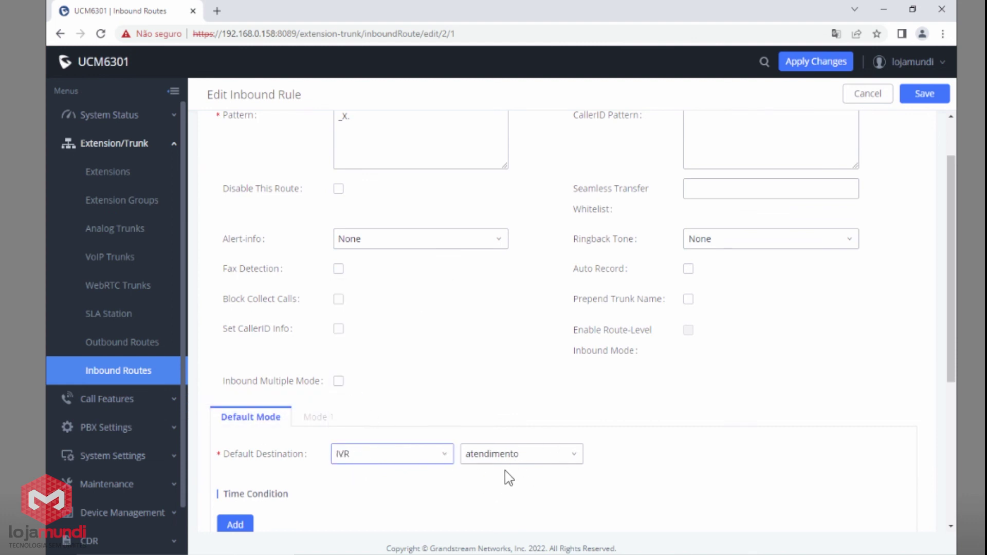
{"action": "left_click", "coordinate": [926, 95]}
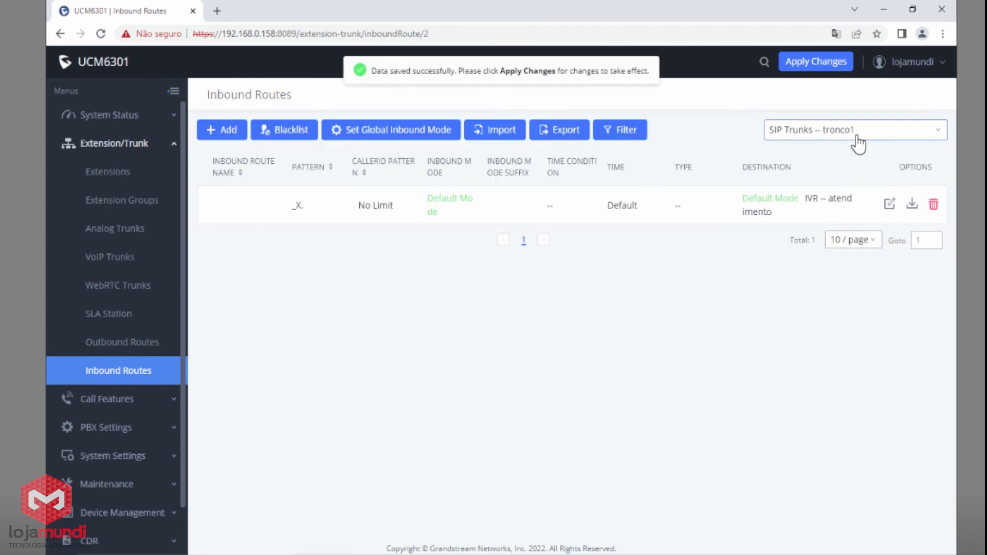
Point analog trunk linha1's inbound route to IVR atendimento and save it.
{"action": "left_click", "coordinate": [855, 134]}
{"action": "left_click", "coordinate": [828, 177]}
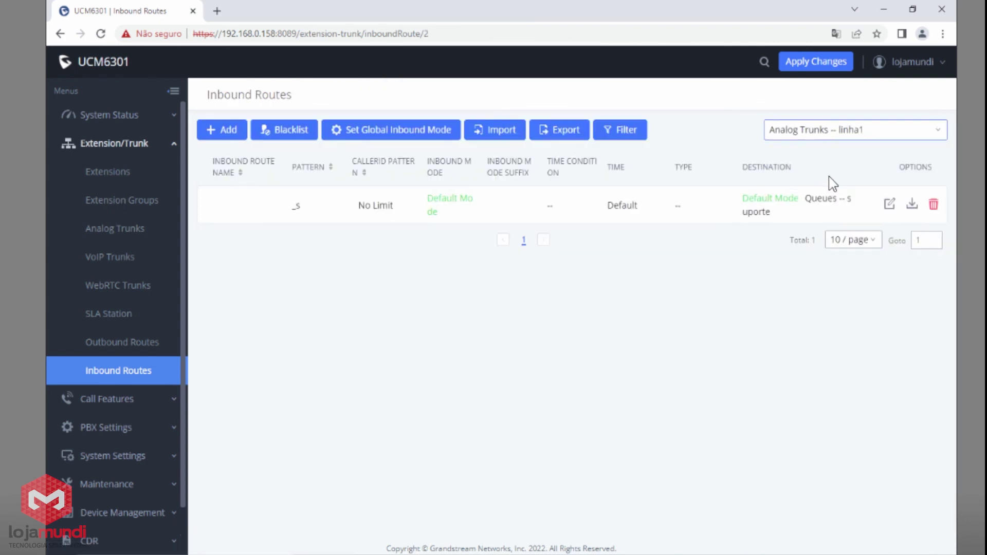
{"action": "left_click", "coordinate": [887, 206]}
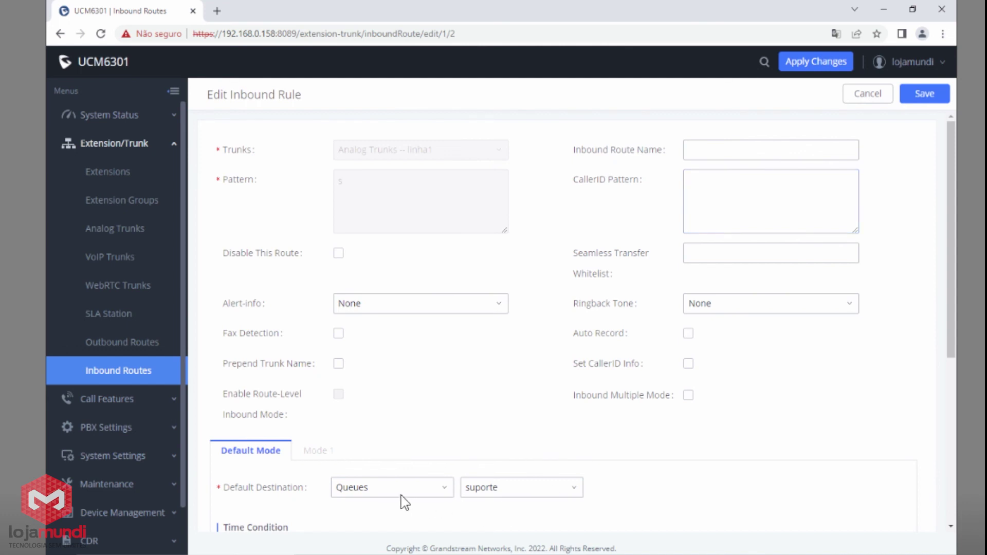
{"action": "left_click", "coordinate": [400, 501]}
{"action": "left_click", "coordinate": [355, 419]}
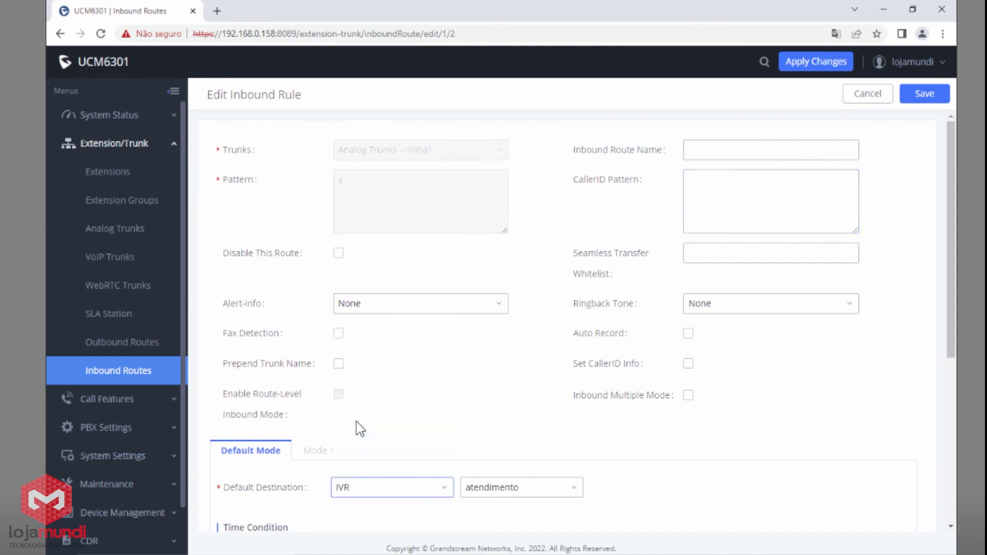
{"action": "left_click", "coordinate": [927, 98]}
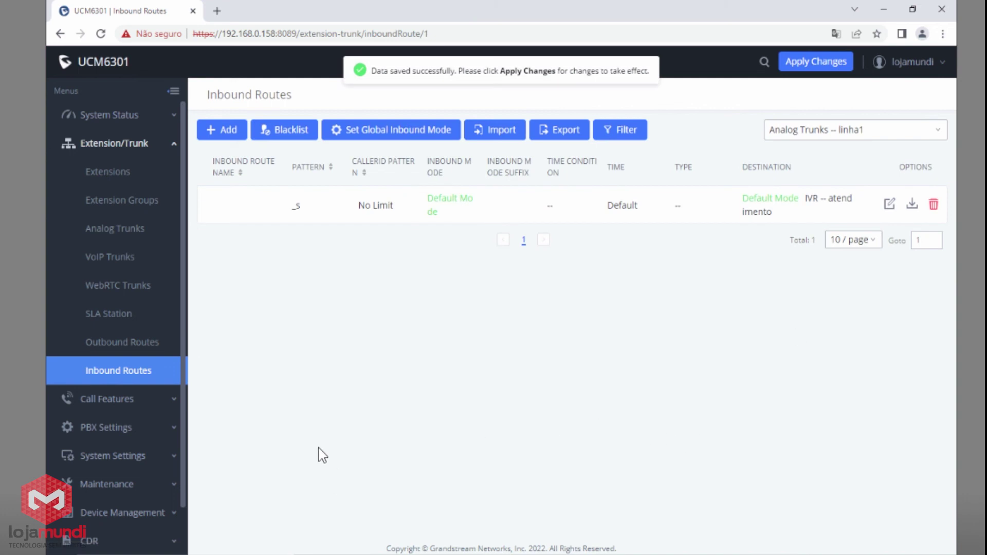
{"action": "left_click", "coordinate": [145, 404]}
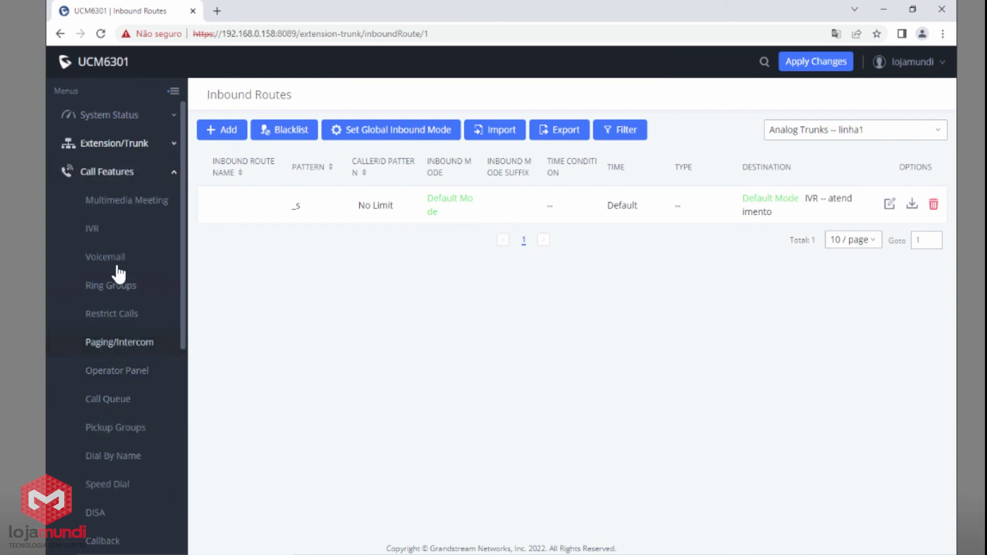
Open IVR atendimento for editing and check its key press destinations.
{"action": "left_click", "coordinate": [95, 229]}
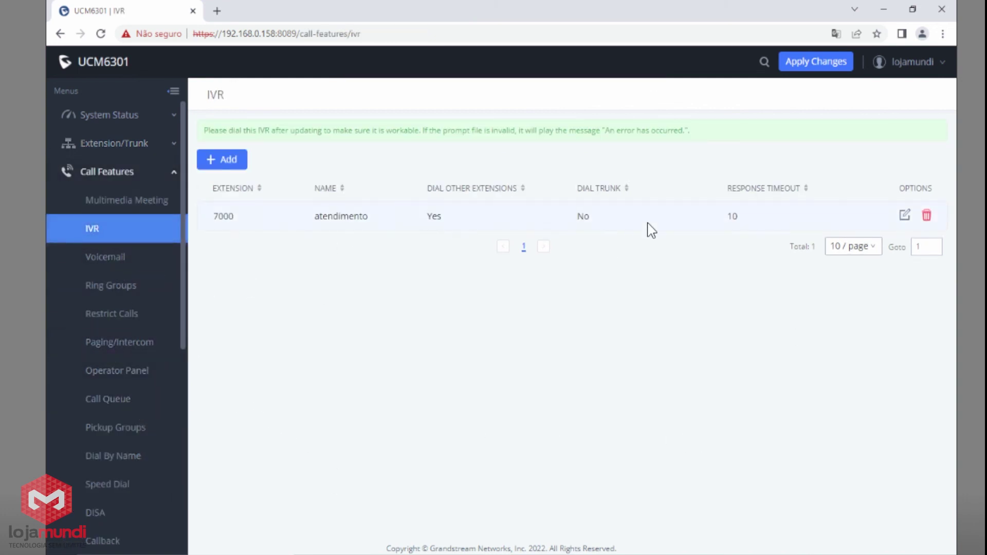
{"action": "left_click", "coordinate": [904, 215]}
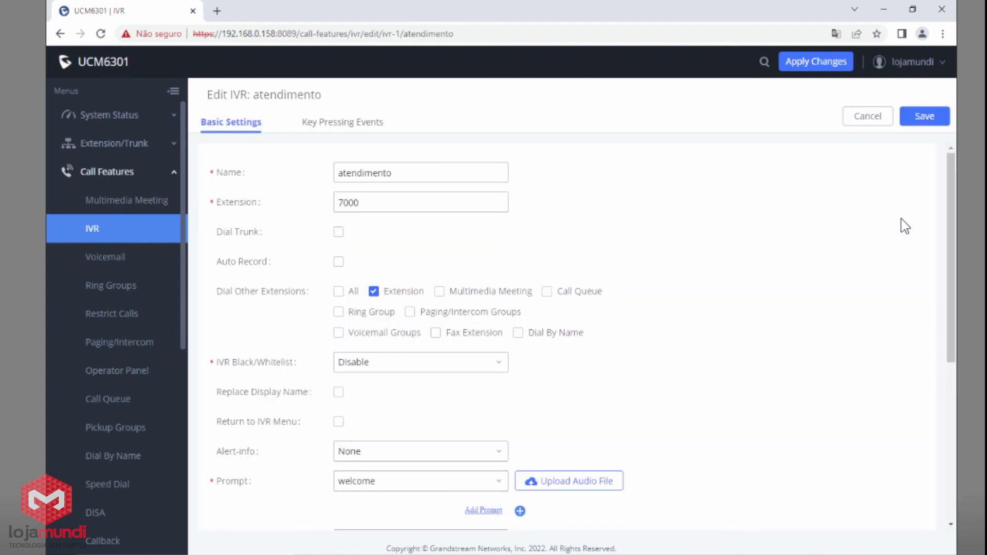
{"action": "left_click", "coordinate": [365, 126]}
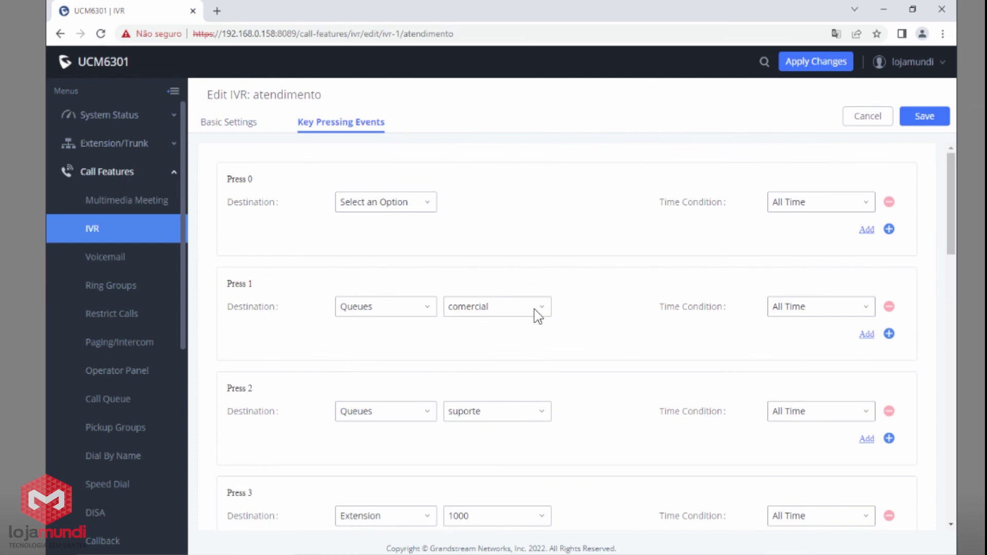
{"action": "scroll", "coordinate": [561, 344], "scroll_direction": "down", "scroll_amount": 1}
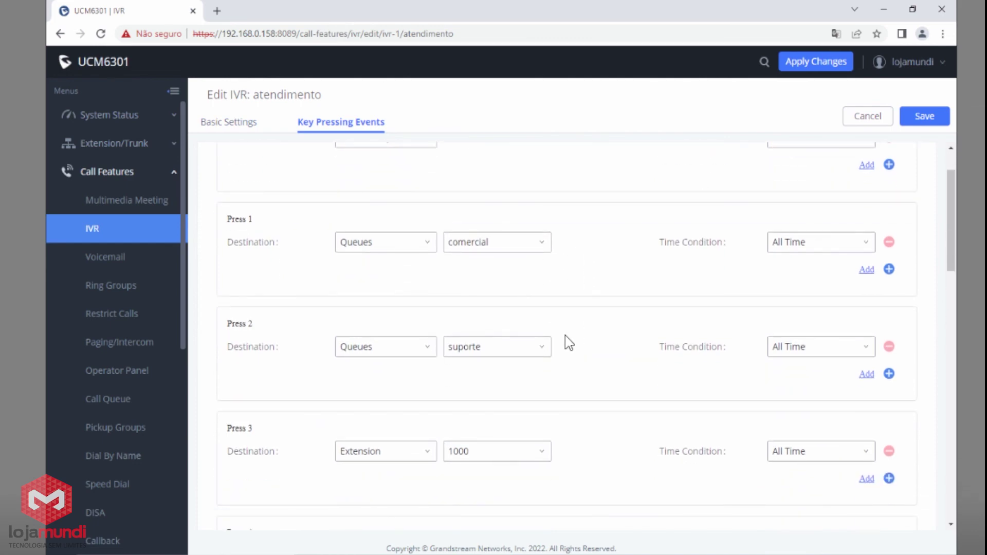